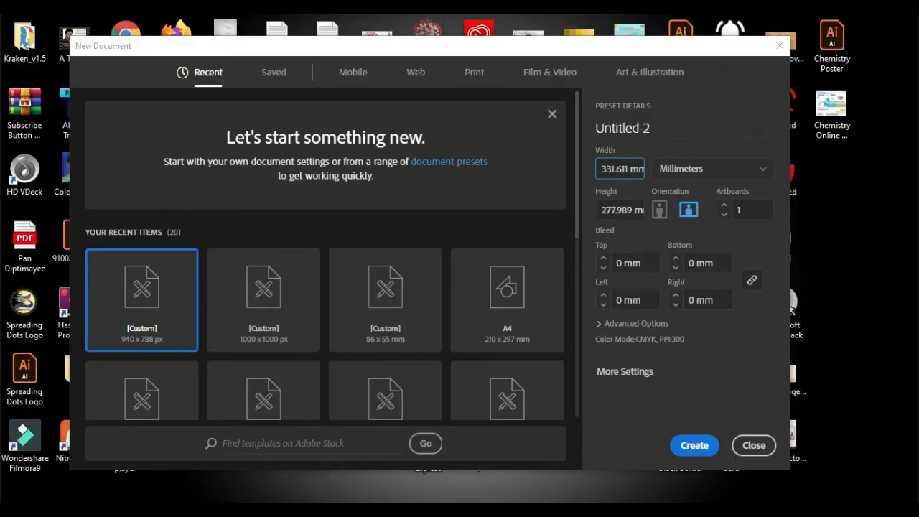
Set the new document's width to 86 mm and height to 55 mm, then create it
mouse_move(577, 511)
left_click_drag(630, 169, 564, 172)
type("86")
key("Tab")
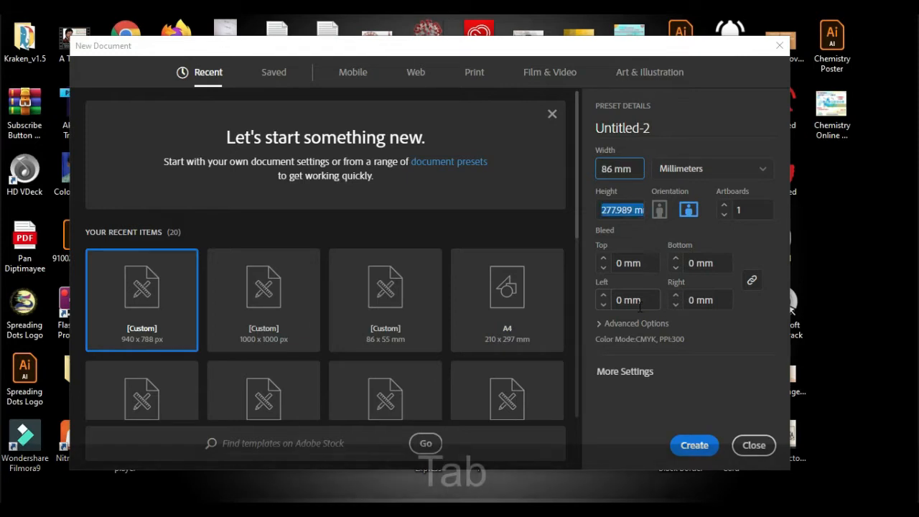
type("55")
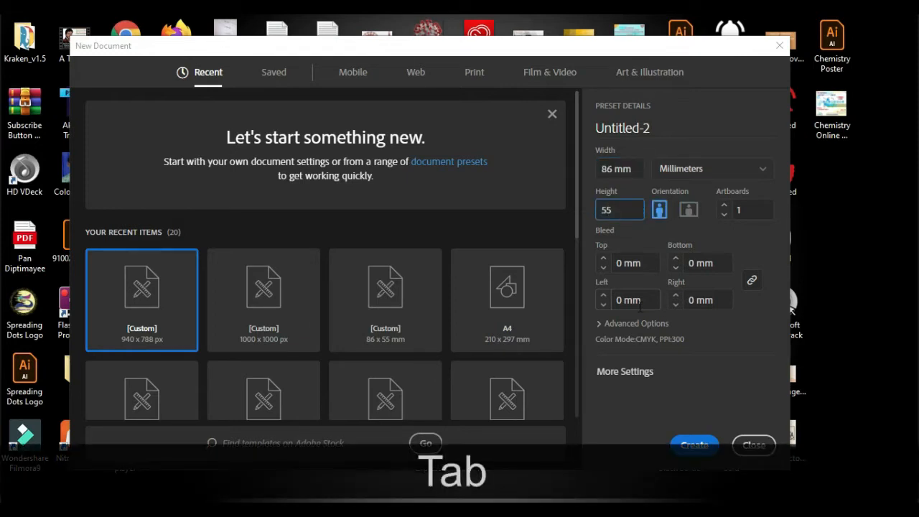
key("Return")
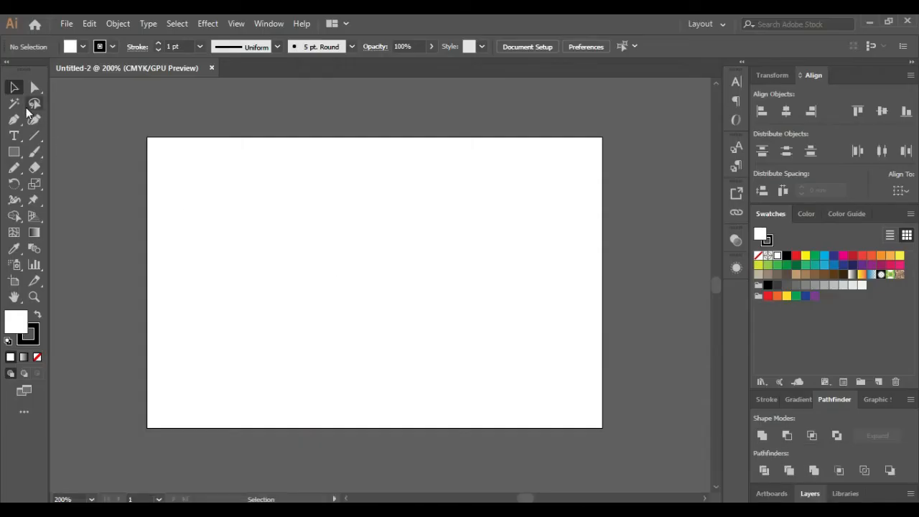
Draw a rectangle over the artboard's right part with no stroke and a light blue fill
left_click(14, 152)
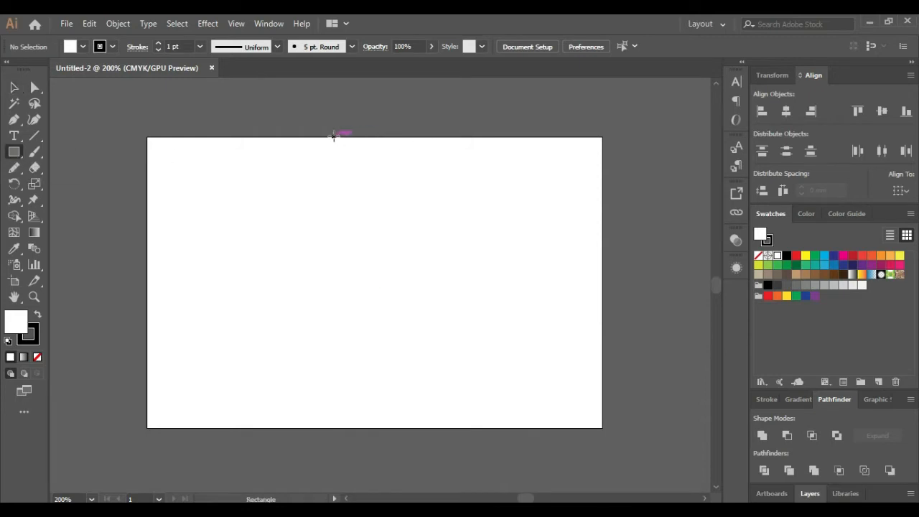
mouse_move(351, 137)
left_mouse_down()
mouse_move(570, 426)
mouse_move(601, 427)
left_mouse_up()
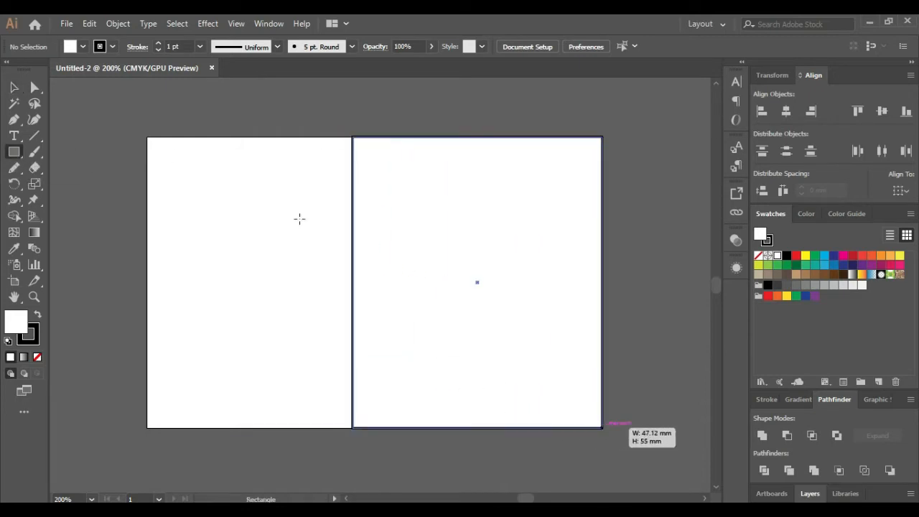
left_click(37, 357)
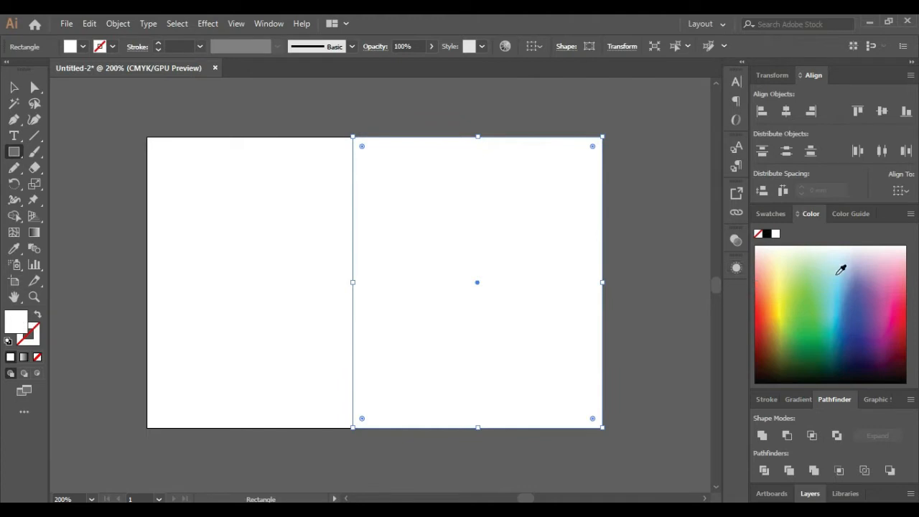
left_click(766, 372)
left_click(14, 88)
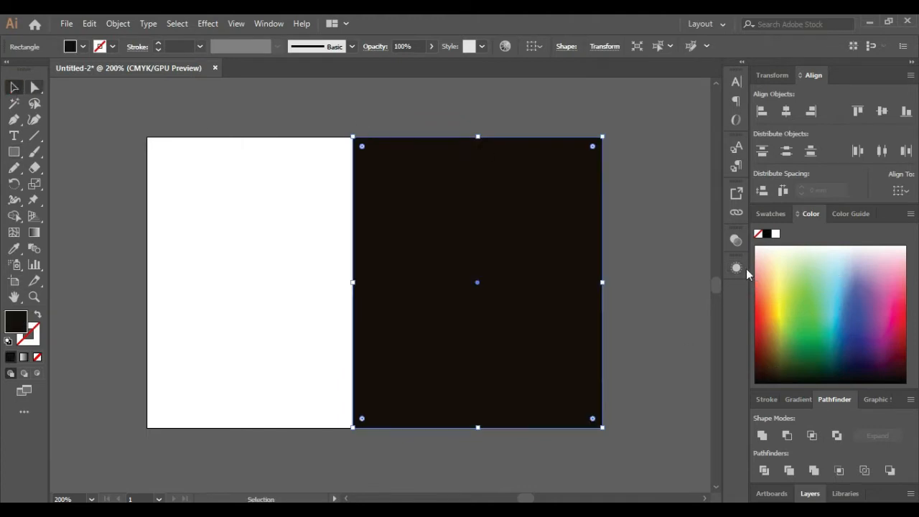
left_click(840, 289)
Duplicate the rectangle into a slim strip placed against the panel's left edge
left_click_drag(363, 201, 244, 193)
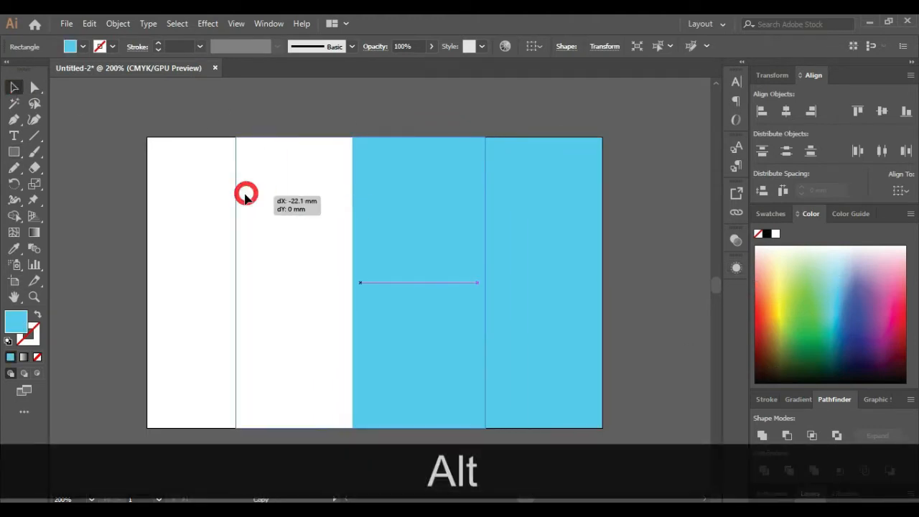
left_click_drag(484, 281, 334, 280)
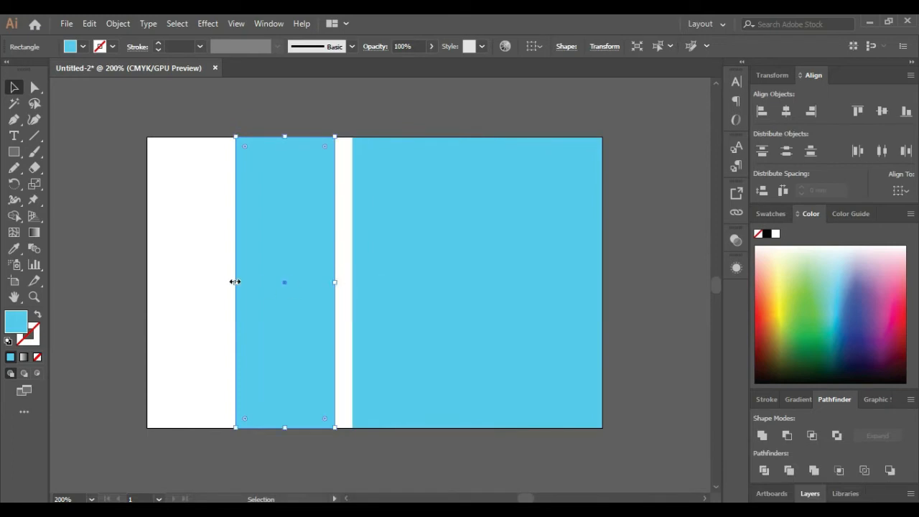
left_click_drag(234, 281, 327, 289)
Recolour the large panel to a deeper blue, #24B6DD
double_click(16, 323)
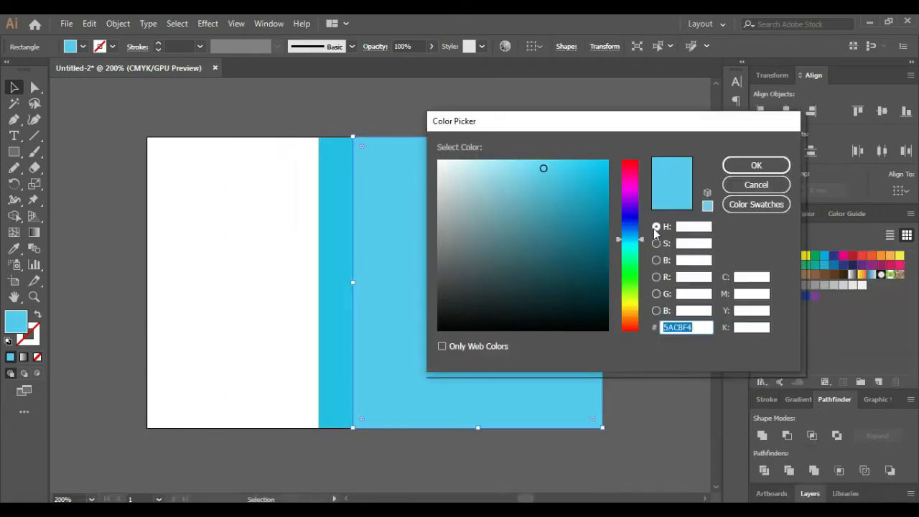
left_click(560, 167)
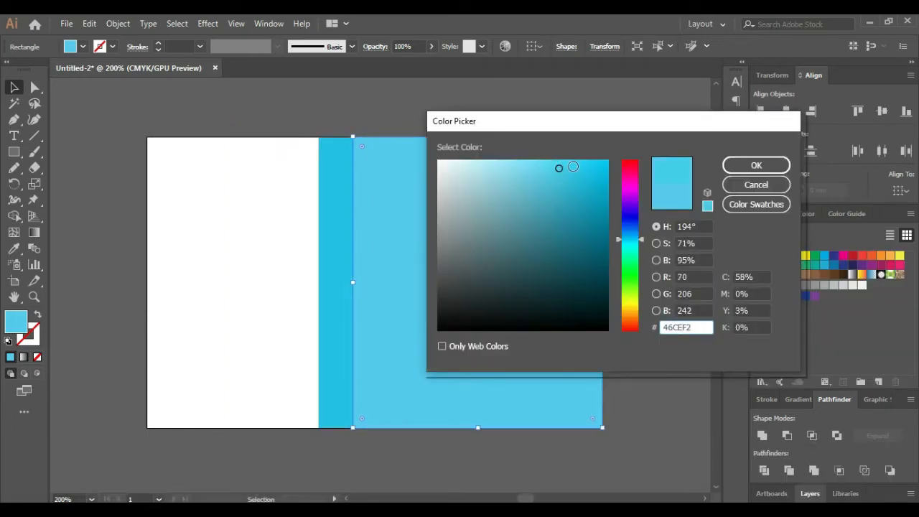
left_click(575, 171)
left_click(579, 179)
left_click(581, 182)
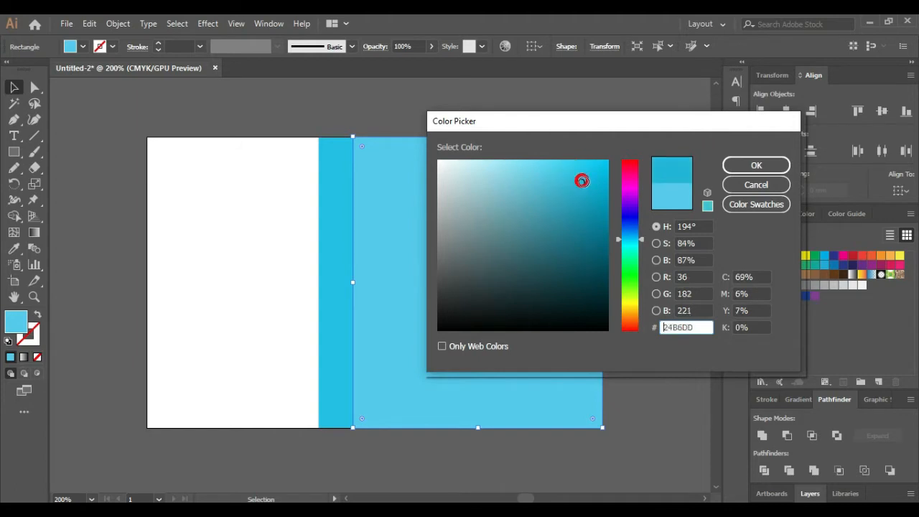
left_click(751, 170)
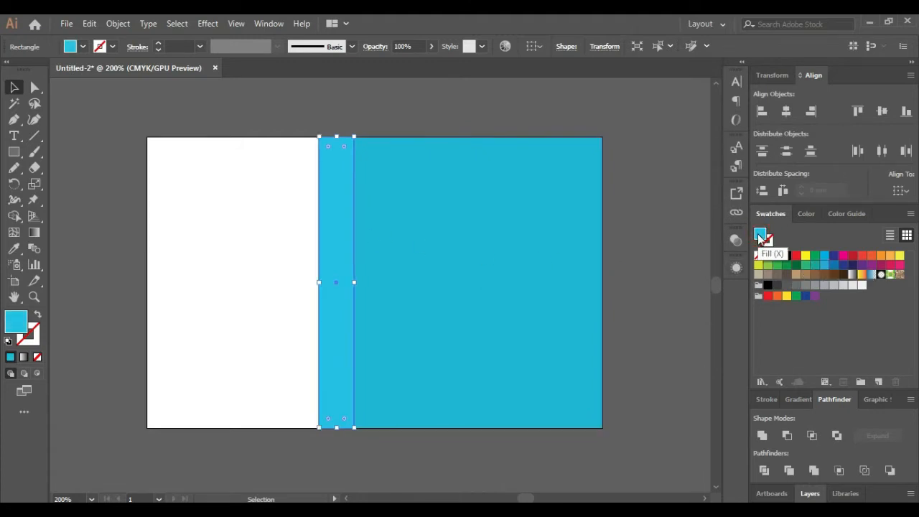
Give the slim strip a lighter cyan fill, #2EC5E8
double_click(757, 233)
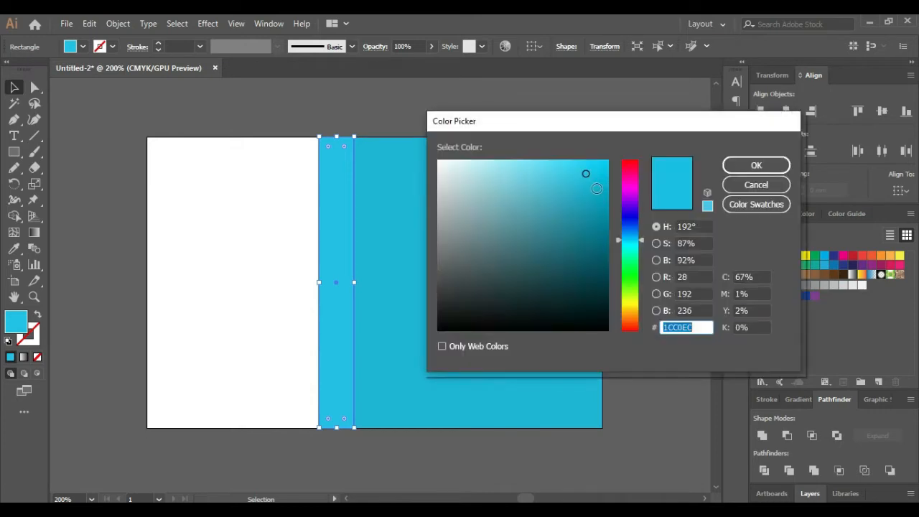
left_click(576, 174)
left_click(756, 166)
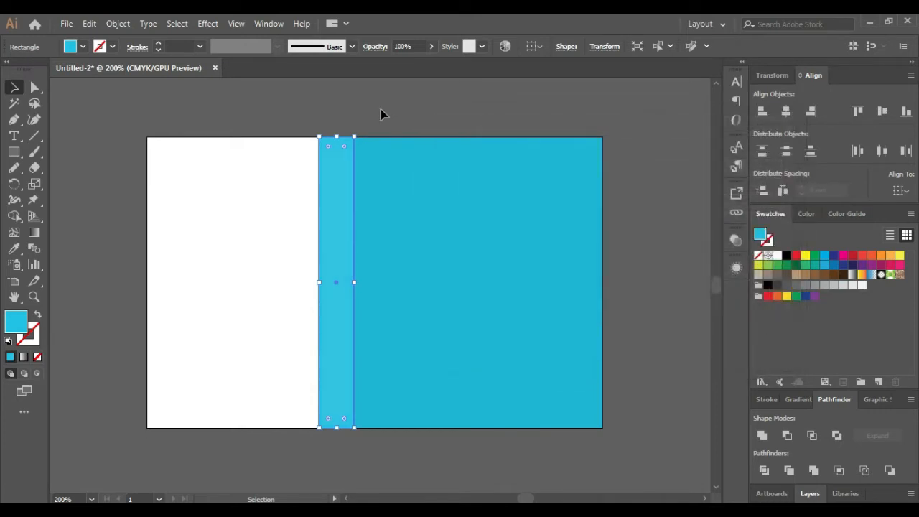
left_click(381, 115)
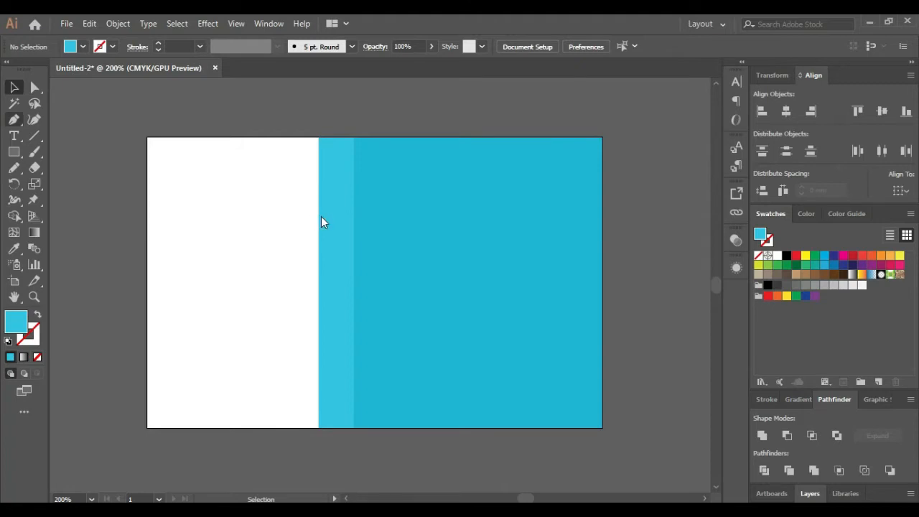
Draw a closed band across the panel with the Pen tool, angled at its left end
key("p")
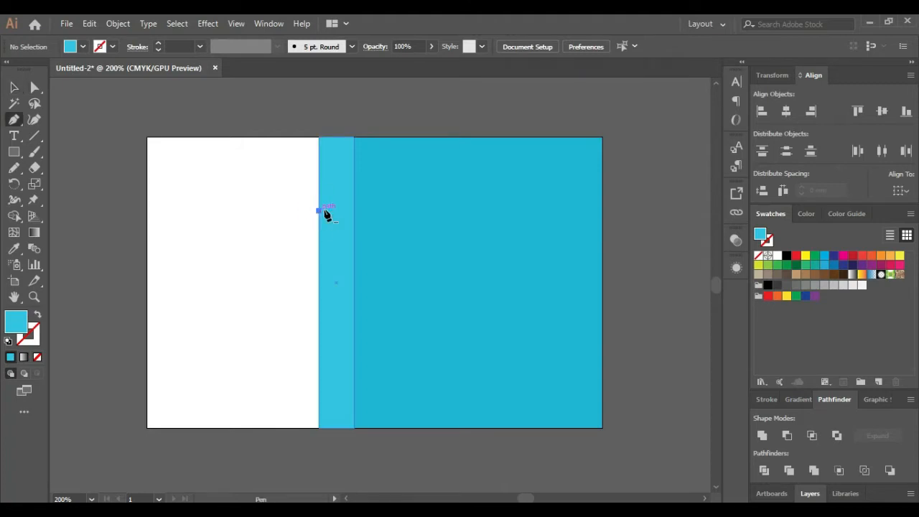
left_click(319, 211)
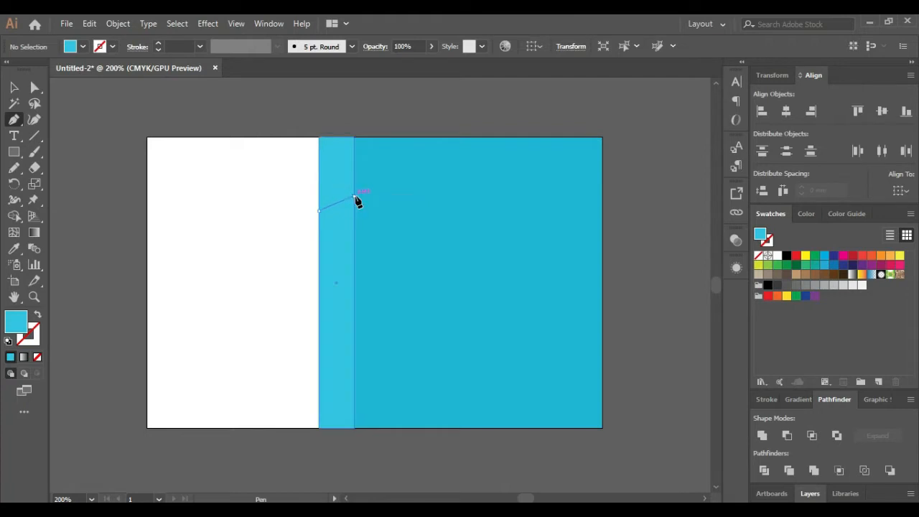
left_click(353, 195)
left_click(602, 195)
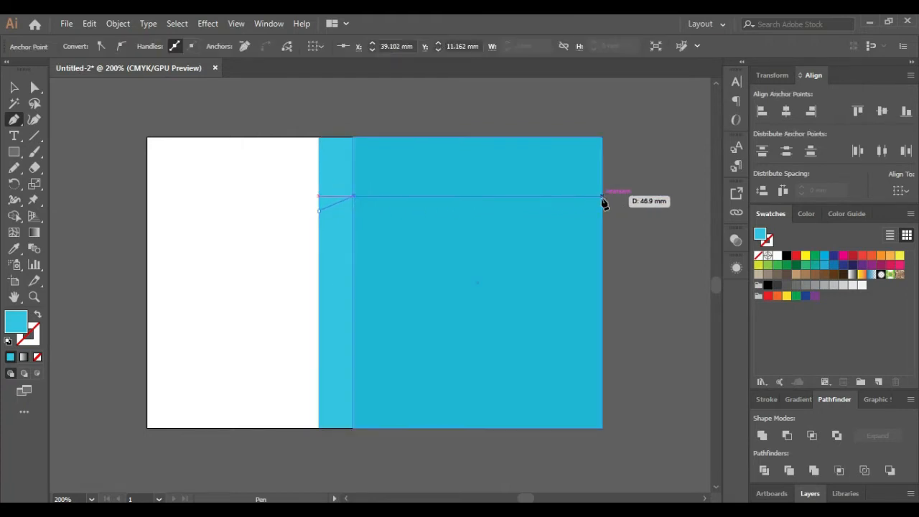
left_click(601, 197)
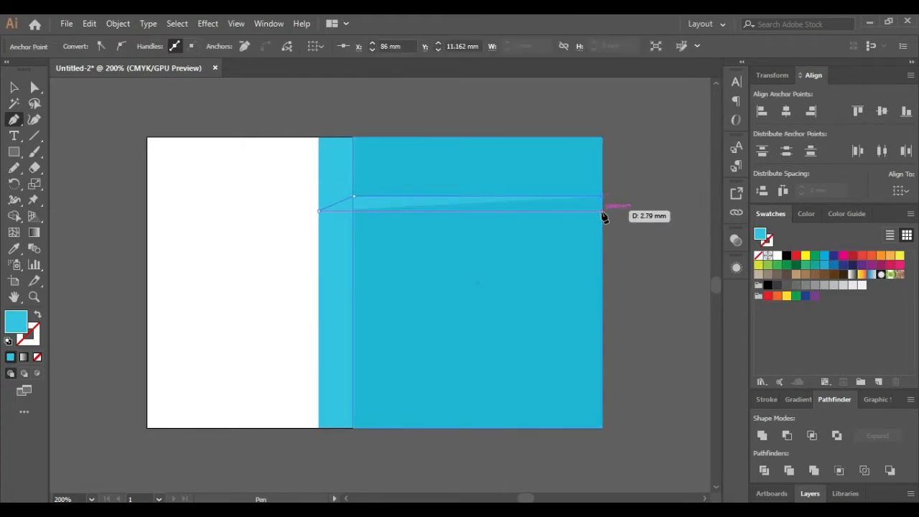
left_click(601, 231)
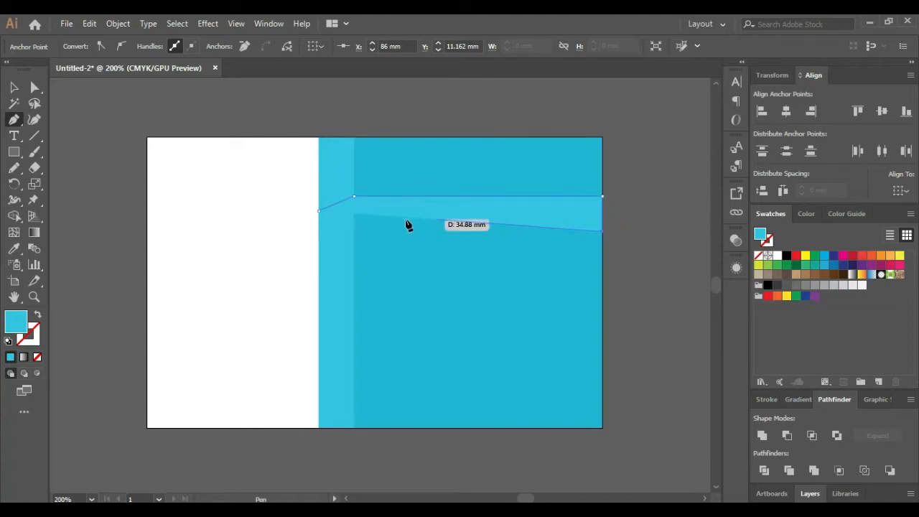
left_click(353, 231, "shift")
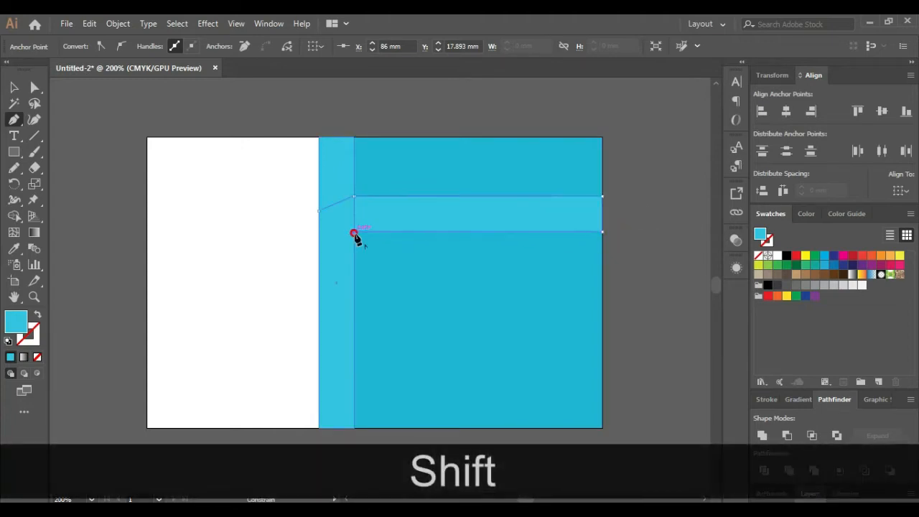
left_click(319, 246)
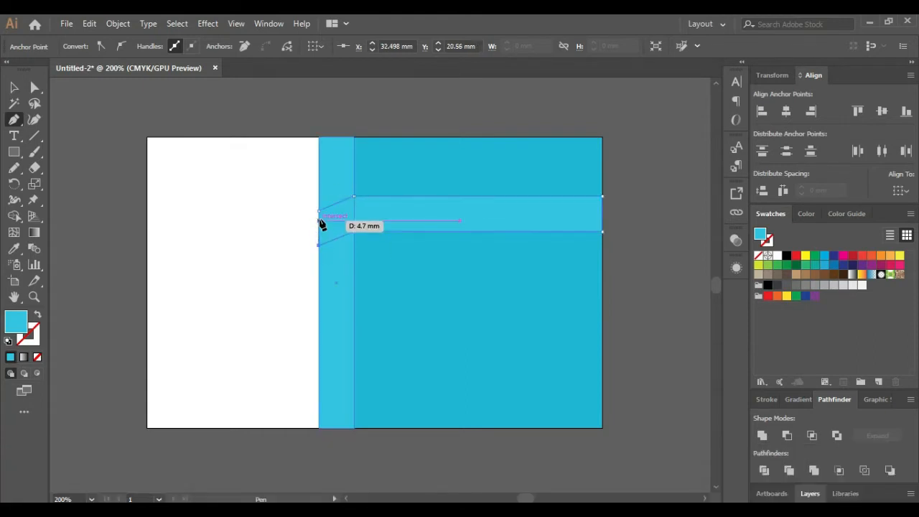
left_click(318, 211)
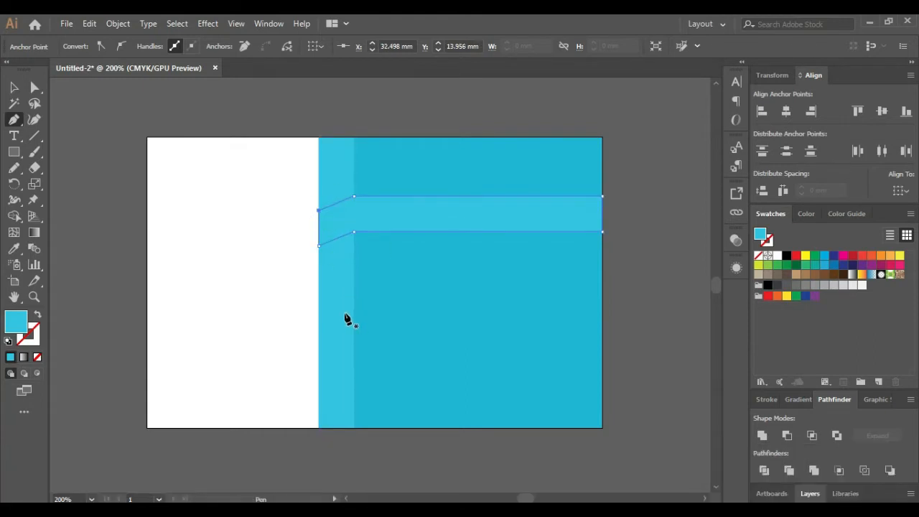
Keep the fold corner point and shift the band left so its angled end overhangs
left_click(353, 197)
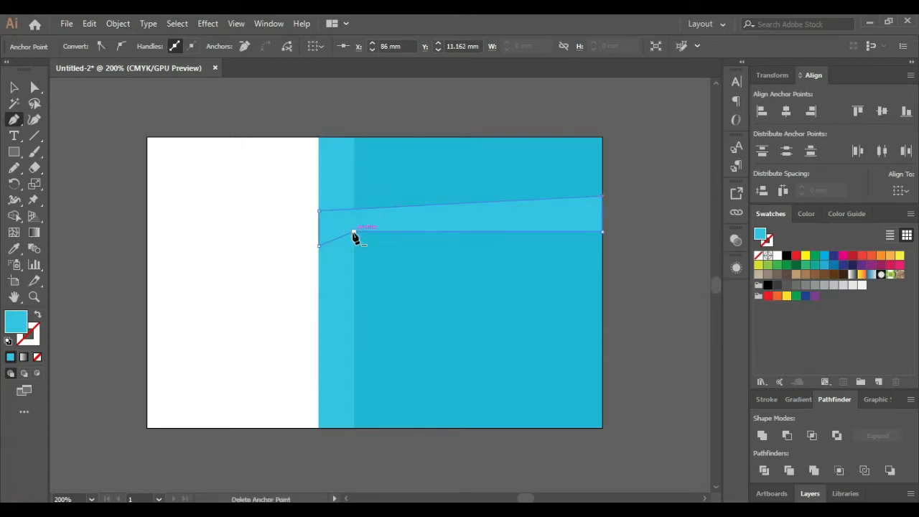
key("ctrl+z")
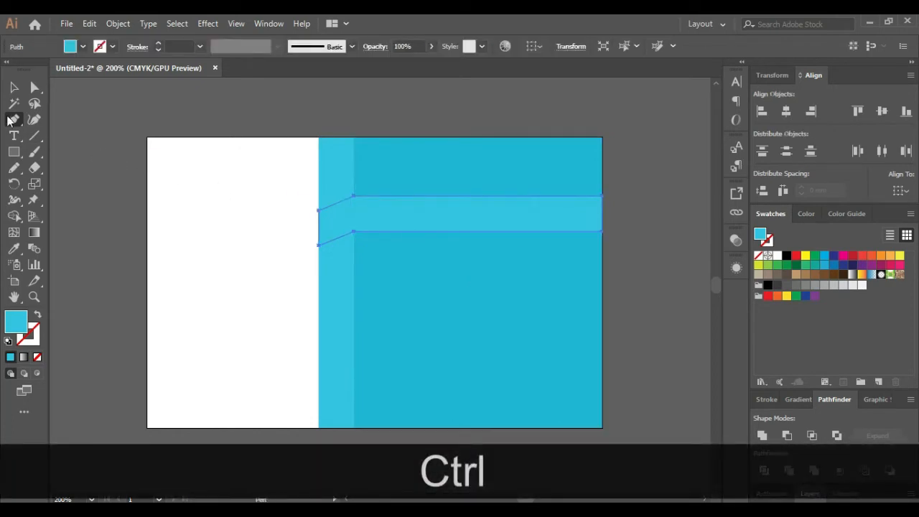
left_click(14, 87)
left_click(380, 135)
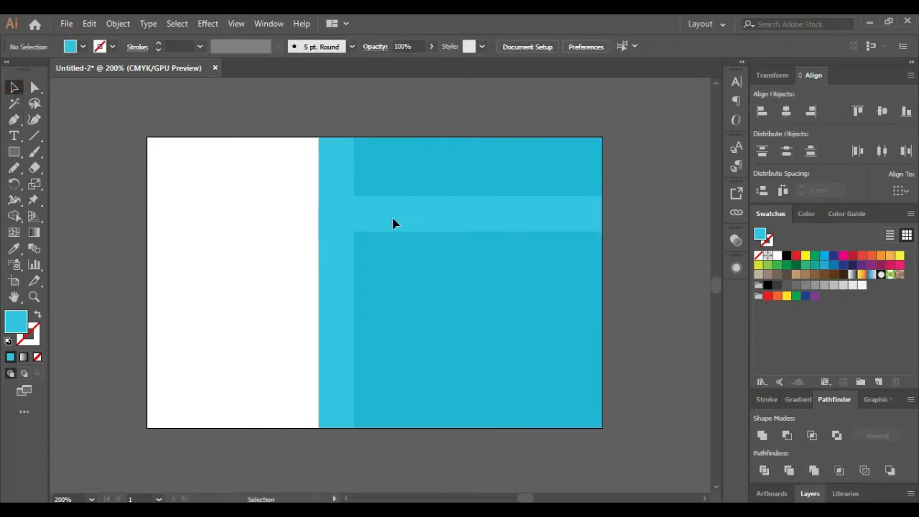
left_click_drag(393, 223, 293, 223)
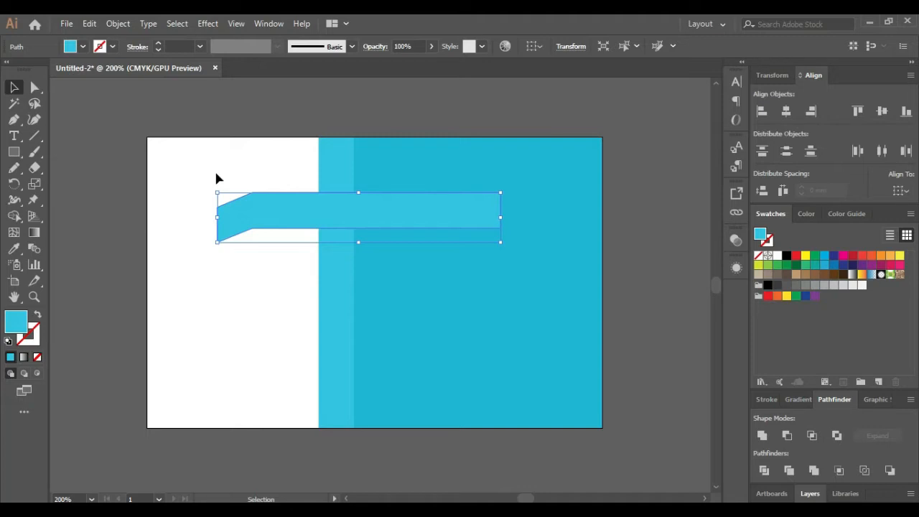
Draw a rectangle over the band's angled left end and divide it together with the band
left_click(14, 152)
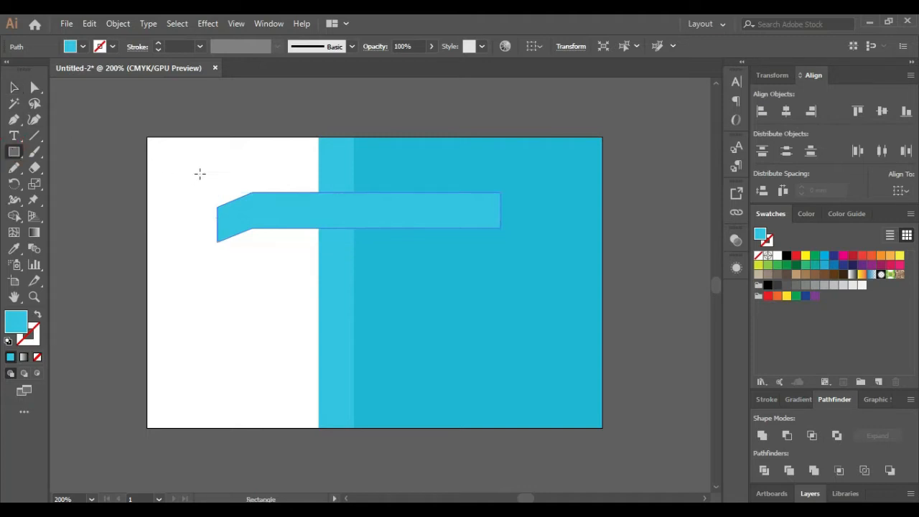
left_click_drag(200, 173, 252, 263)
key("v")
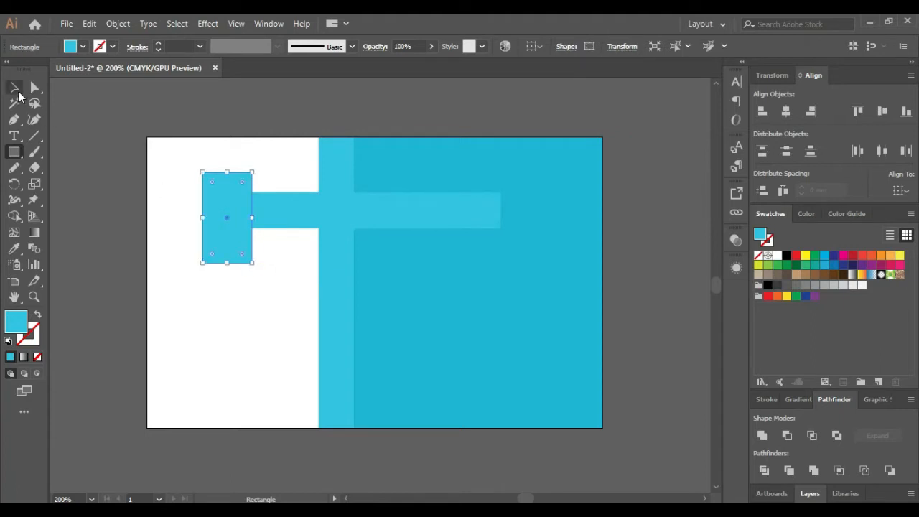
key("shift")
left_click(303, 222, "shift")
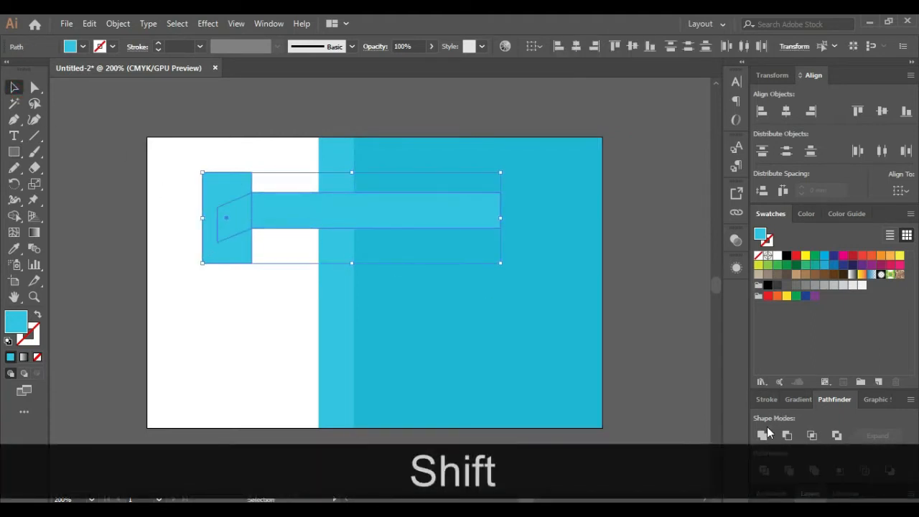
left_click(764, 470)
Ungroup the divided pieces and select the leftover left square
right_click(241, 204)
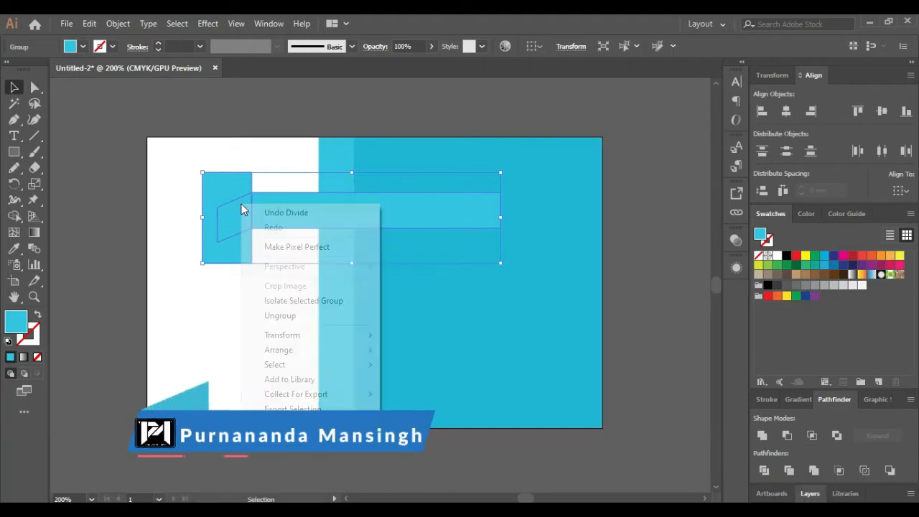
left_click(284, 315)
left_click(245, 108)
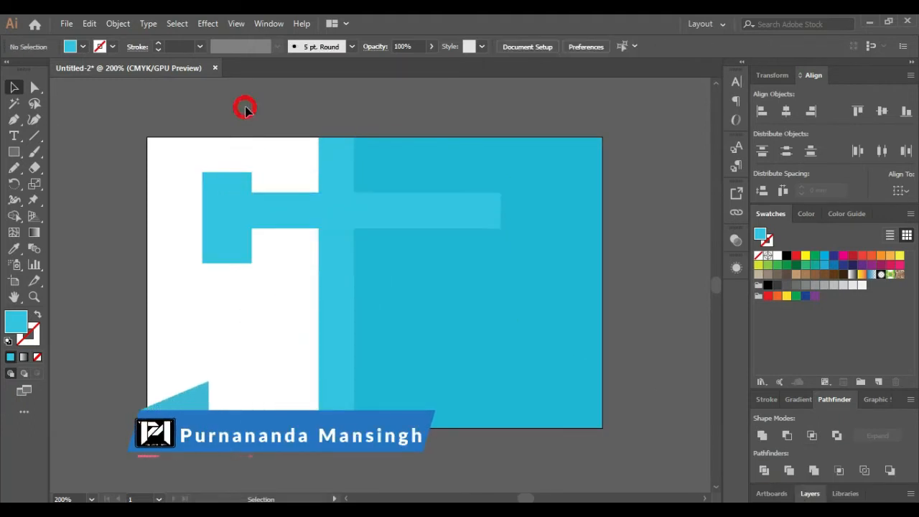
left_click(234, 188)
right_click(233, 184)
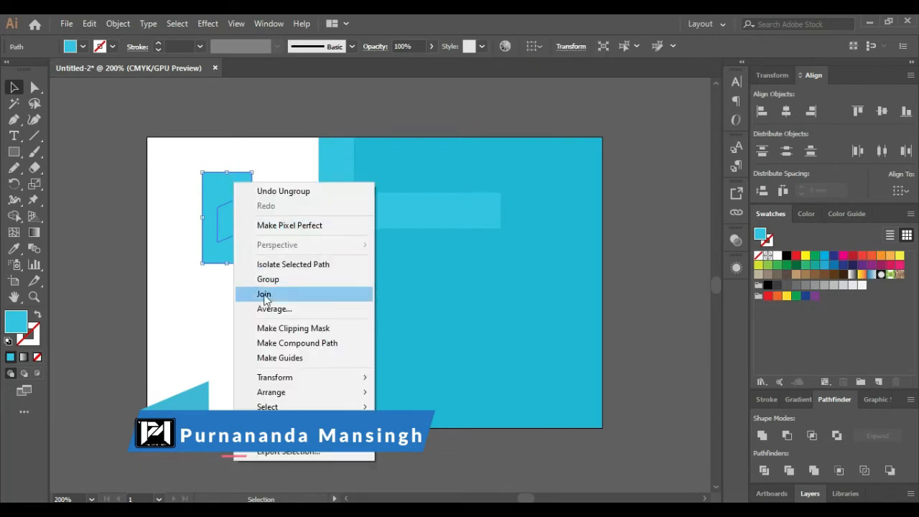
left_click(287, 112)
Delete the left square and move the slanted fold piece onto the band's left end
left_click_drag(225, 193, 180, 195)
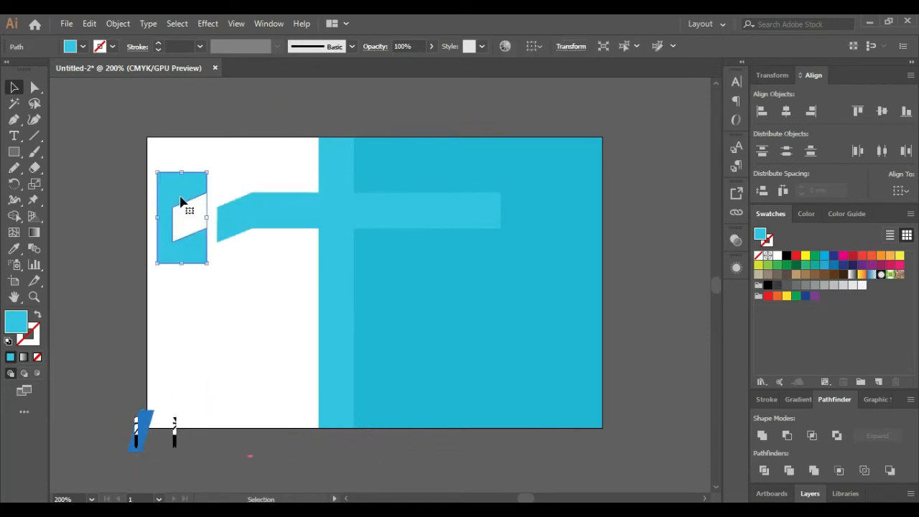
left_click_drag(244, 221, 216, 256)
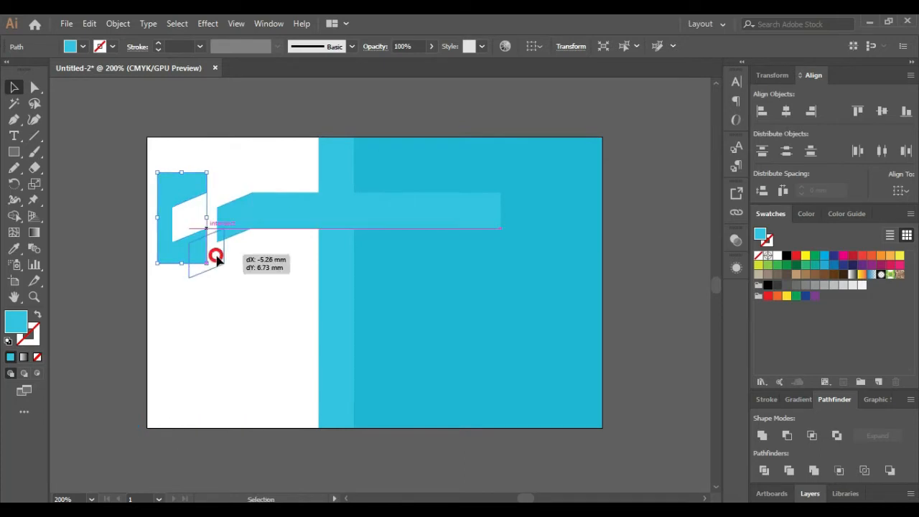
left_click(180, 218)
key("Delete")
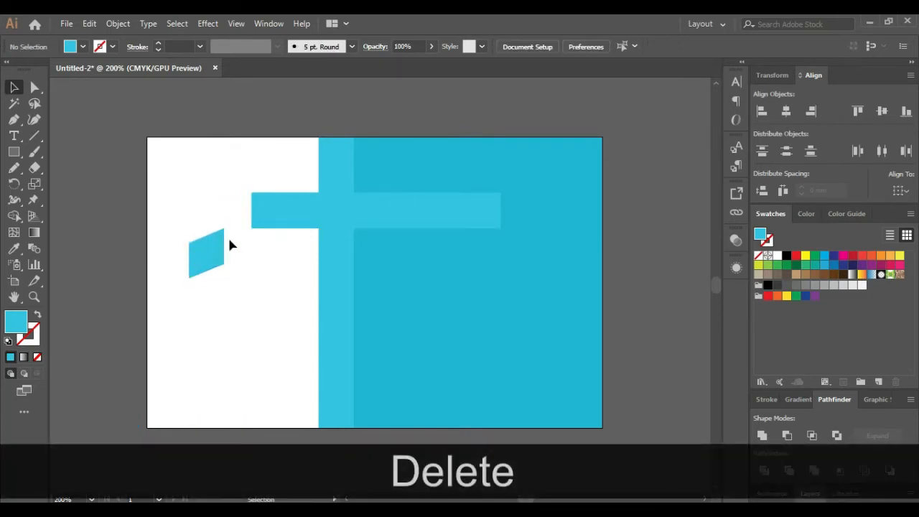
left_click_drag(214, 259, 406, 217)
Shift the band right and place the fold piece onto the light strip
left_click(303, 221, "shift")
left_click(244, 218, "shift")
left_click(612, 281)
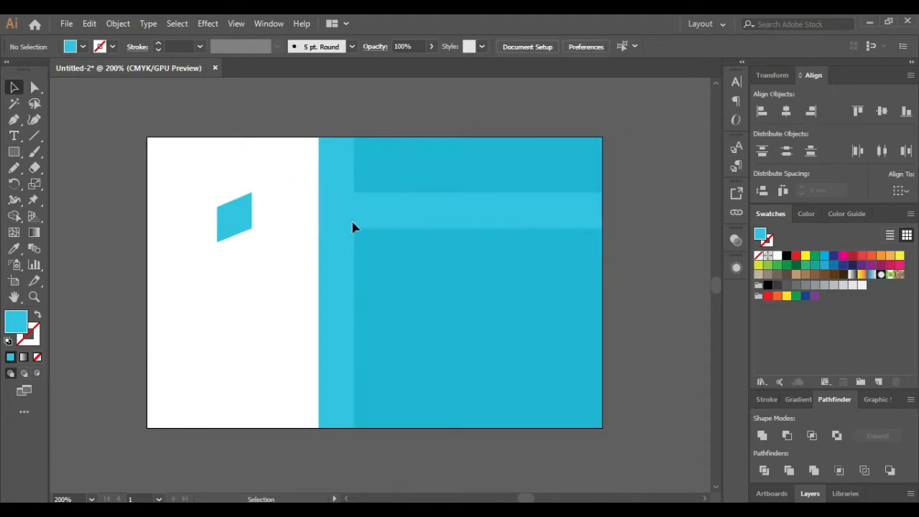
left_click_drag(242, 218, 341, 220)
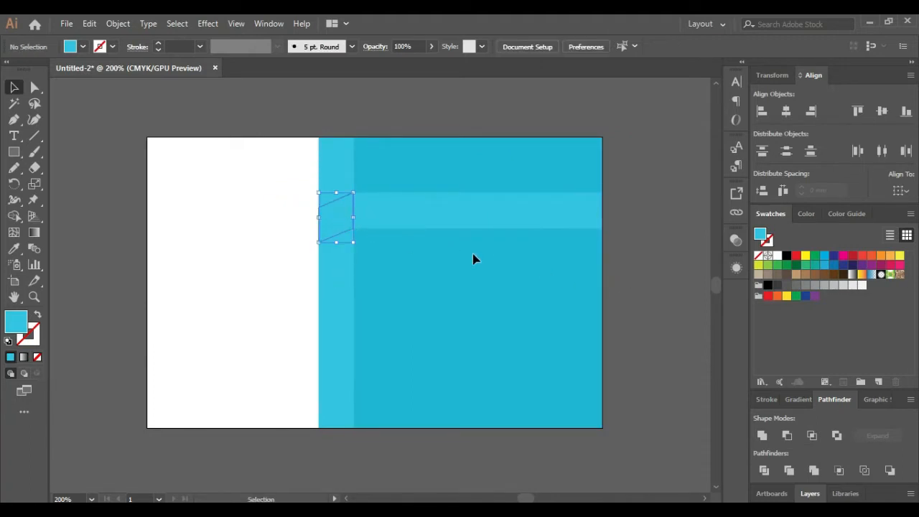
left_click(661, 281)
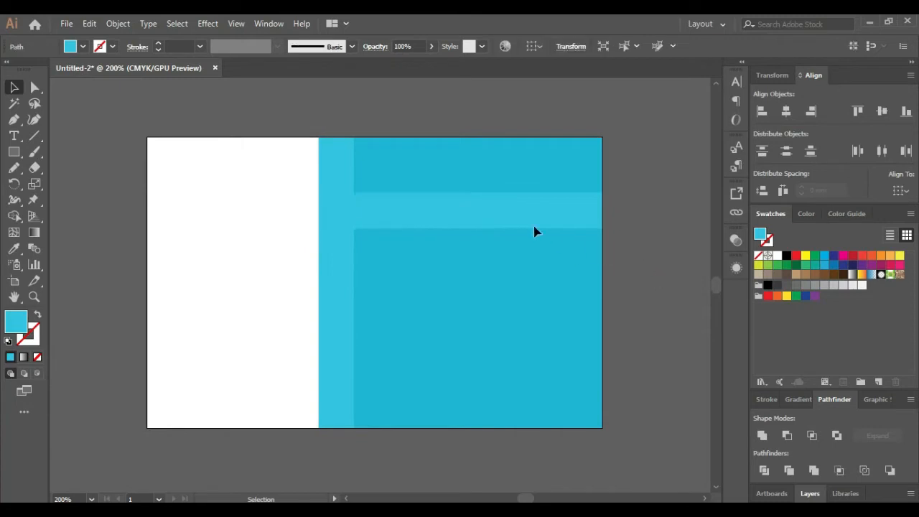
Fill the band with grey and the fold piece with a darker grey
left_click(362, 219)
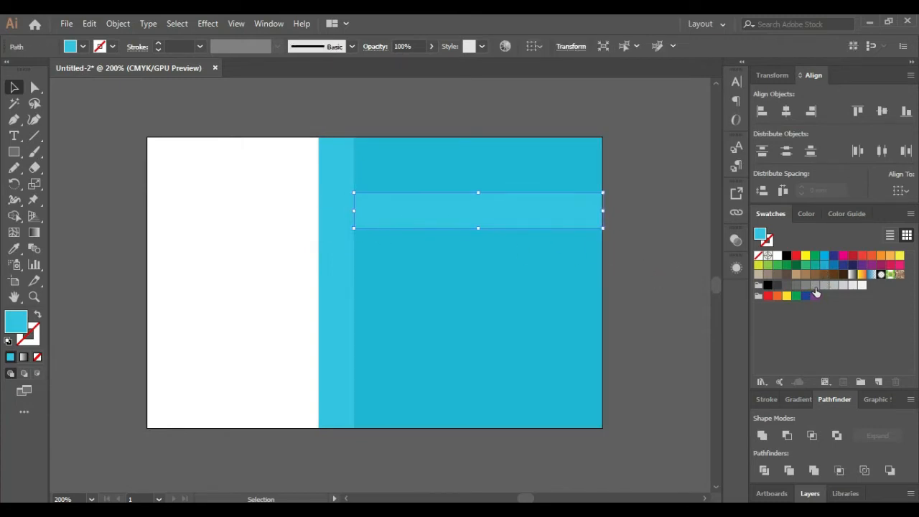
left_click(814, 287)
left_click(335, 221)
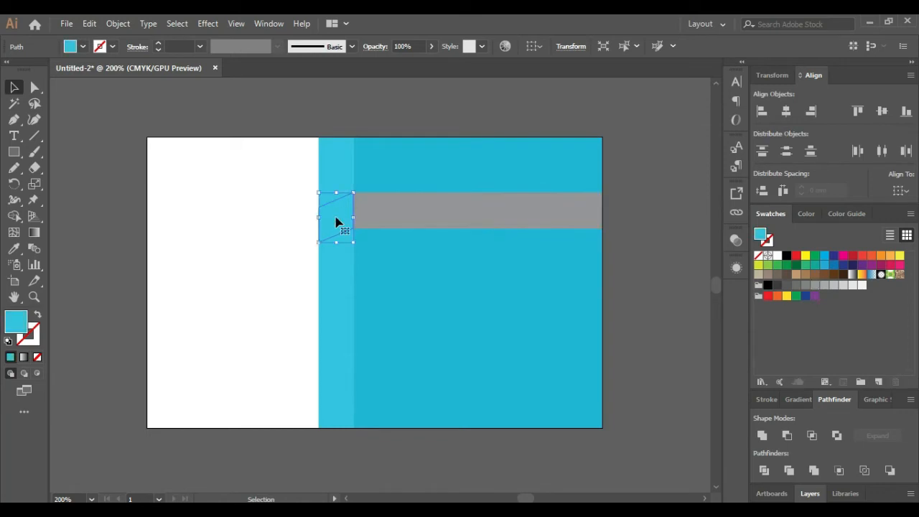
left_click(796, 285)
left_click(627, 276)
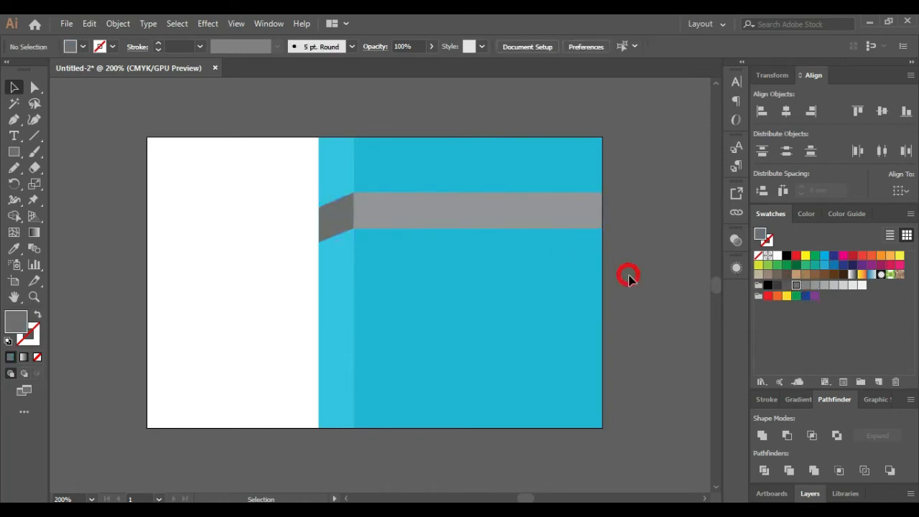
Duplicate the band and fold piece lower down and remove the stray extra copy
left_click(434, 219)
left_click(338, 214, "shift")
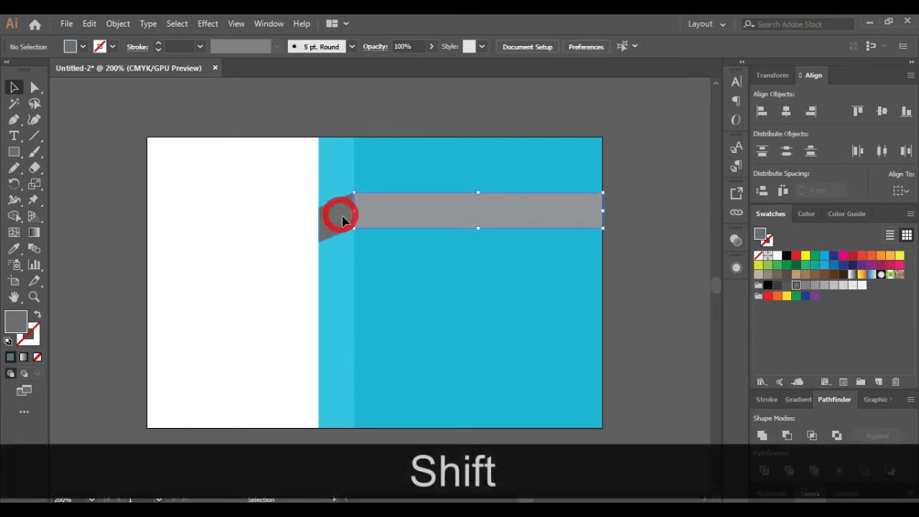
left_click_drag(434, 226, 439, 366)
key("Delete")
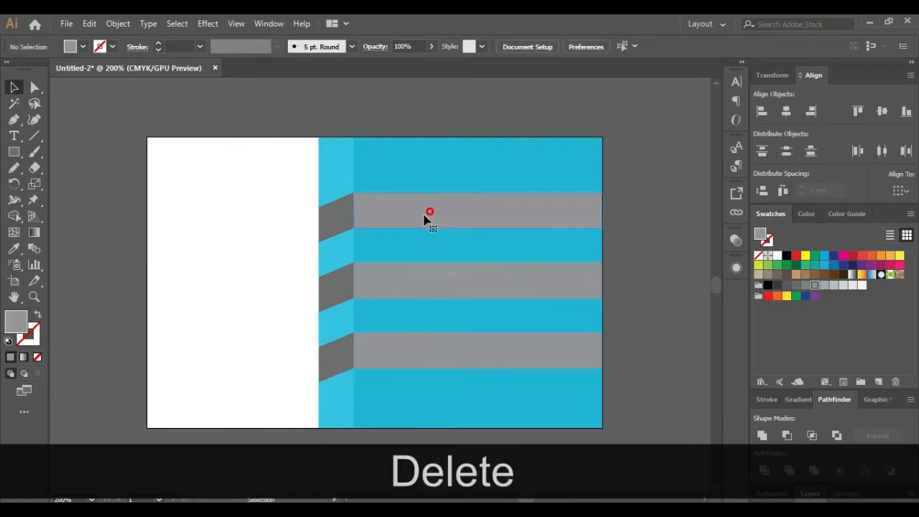
Nudge the top, middle and bottom band pairs up or down to space them evenly
left_click(425, 218)
left_click(332, 225, "shift")
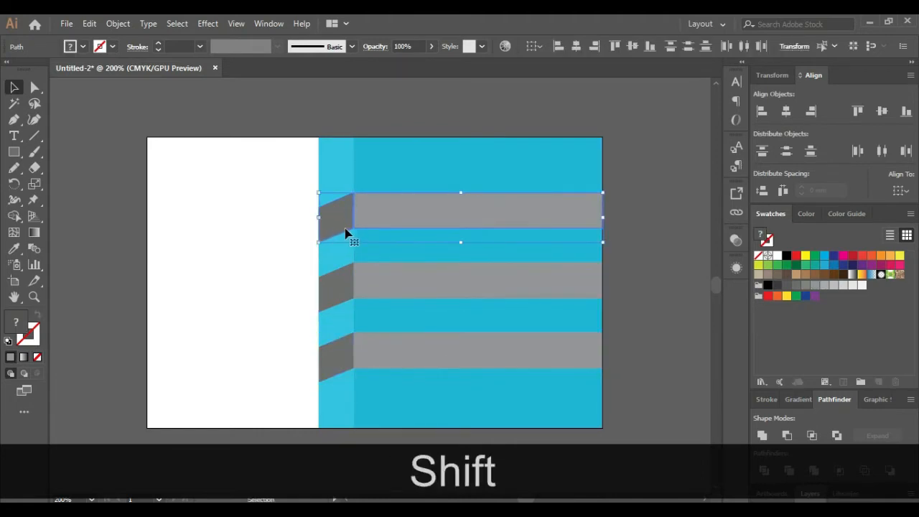
key("Up")
key("Up")
key("Up")
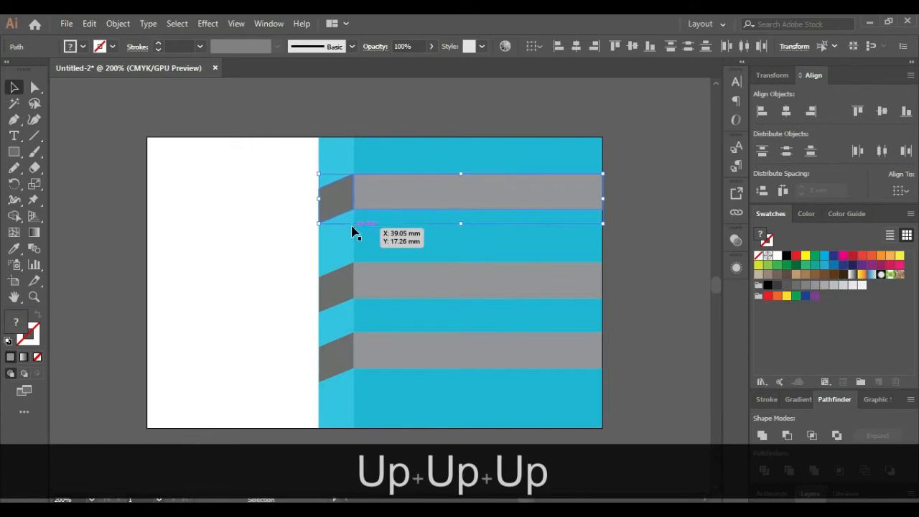
key("Up")
key("Up")
key("Up")
left_click(410, 283)
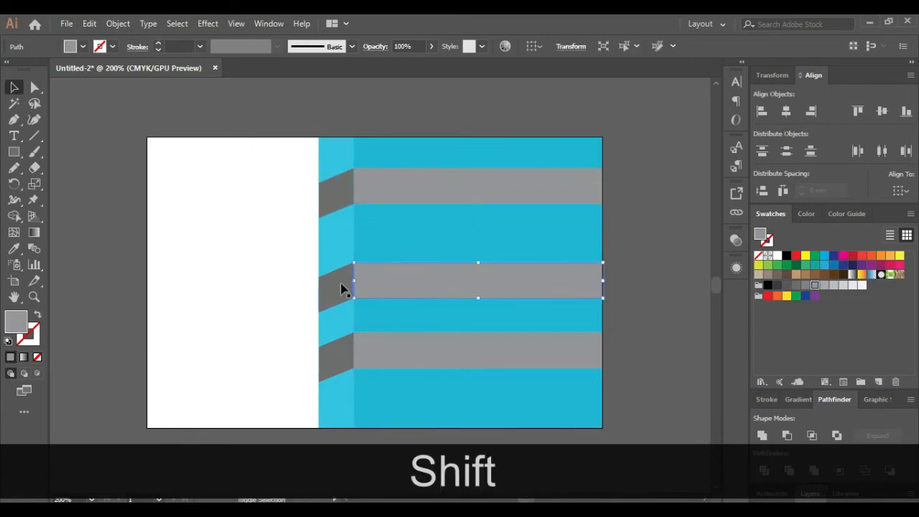
left_click(341, 288, "shift")
key("Up")
key("Up")
key("Up")
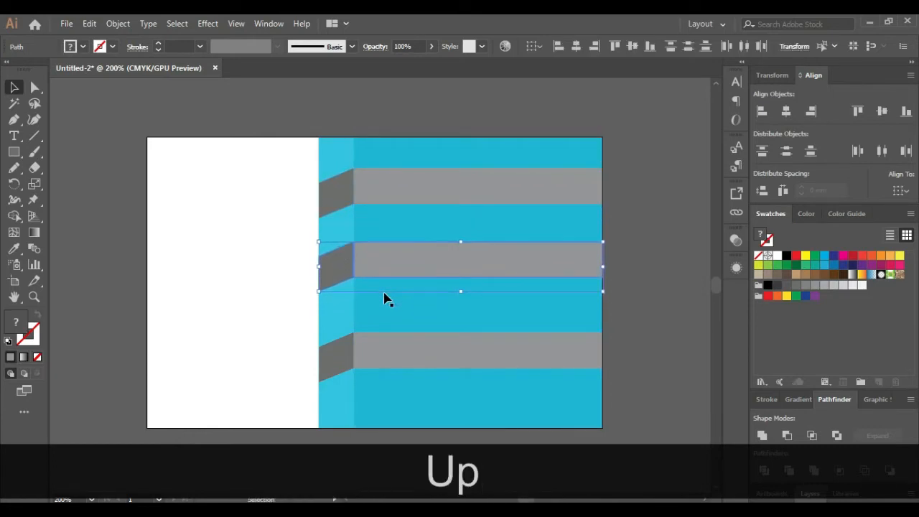
left_click(414, 342)
left_click(343, 348, "shift")
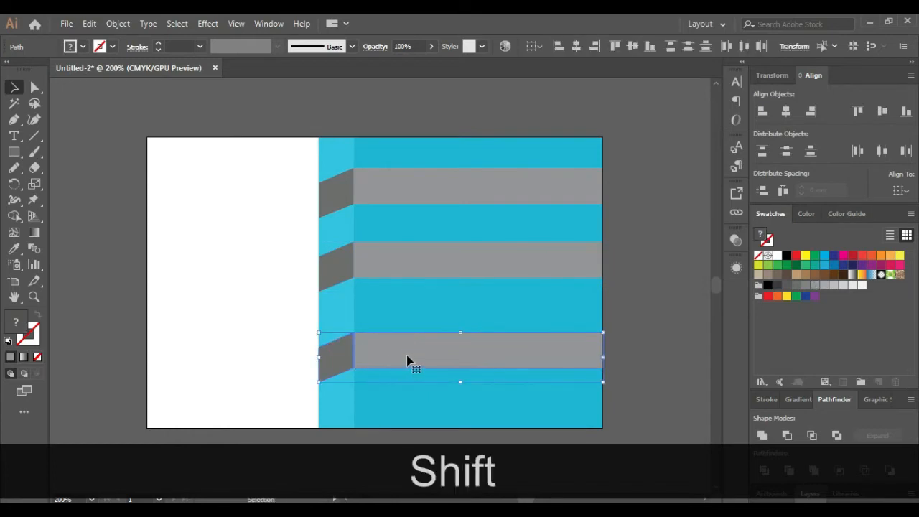
key("Up")
key("Up")
key("Up")
key("Up")
key("Down")
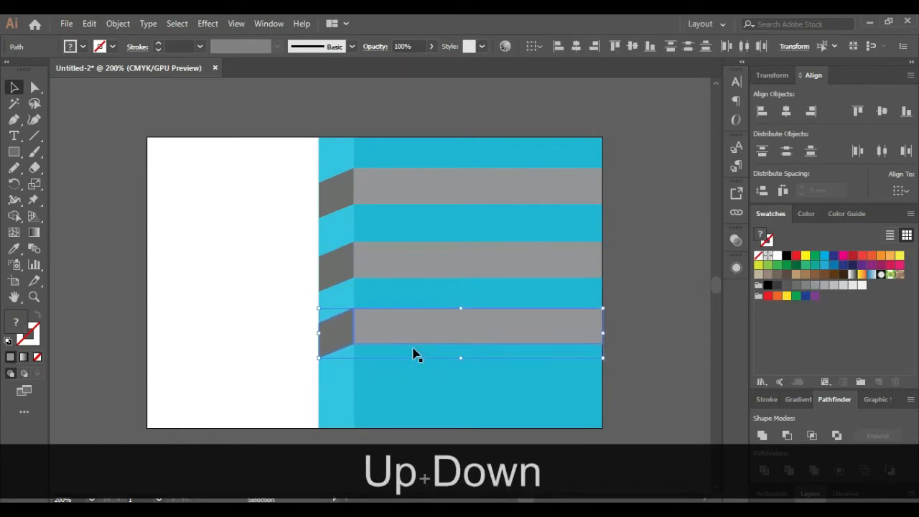
key("Down")
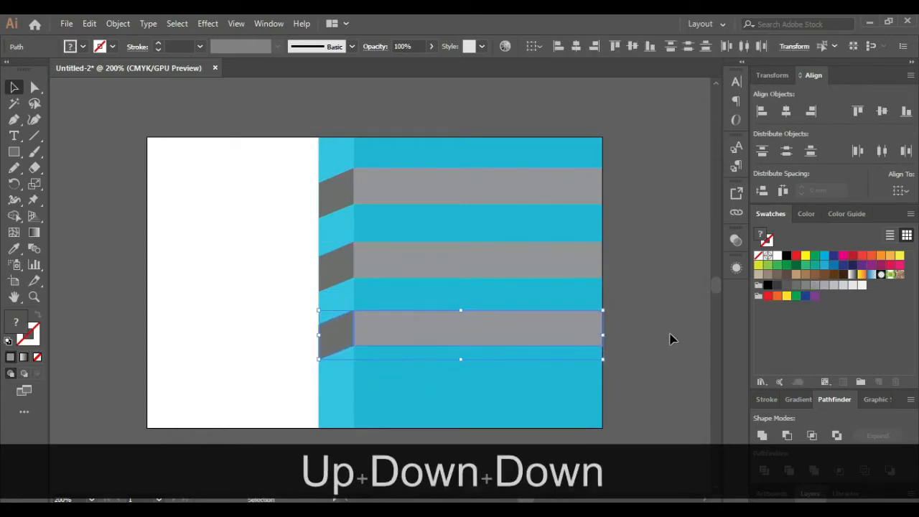
Lighten the grey fill of the top, middle and bottom fold pieces
left_click(662, 314)
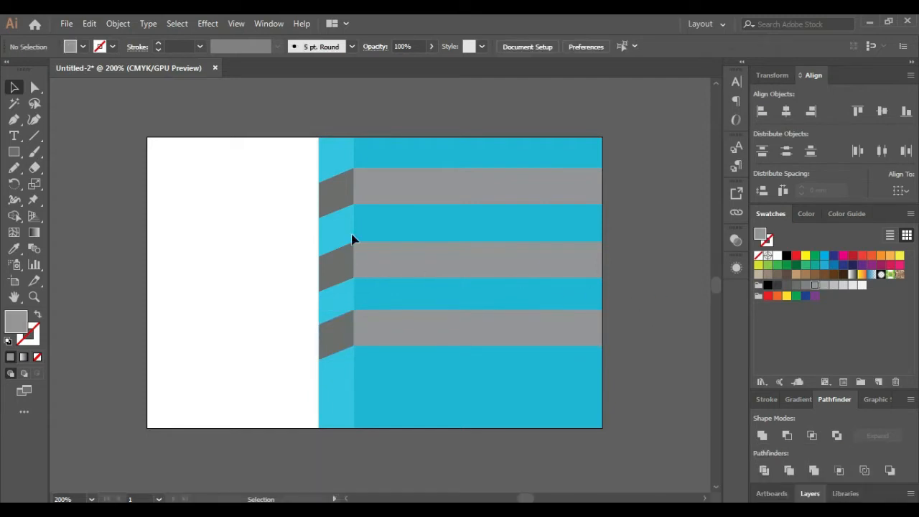
left_click(340, 202)
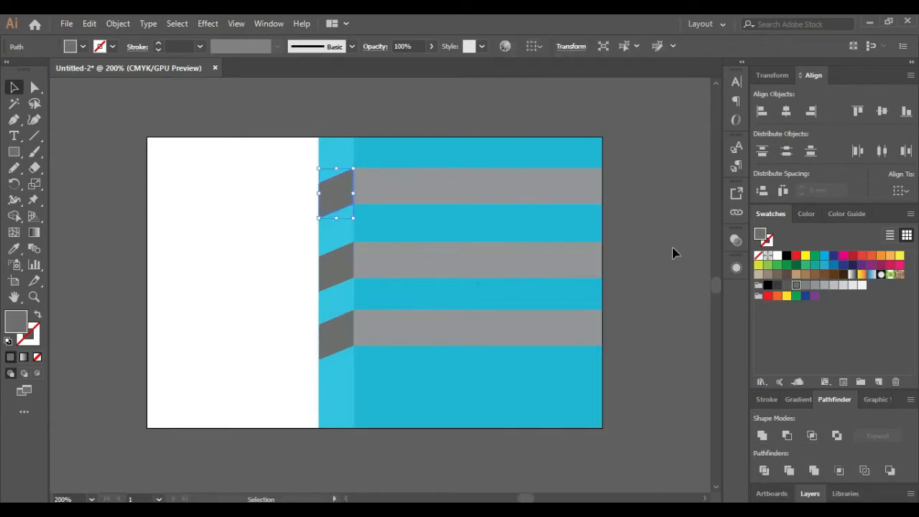
left_click(810, 285)
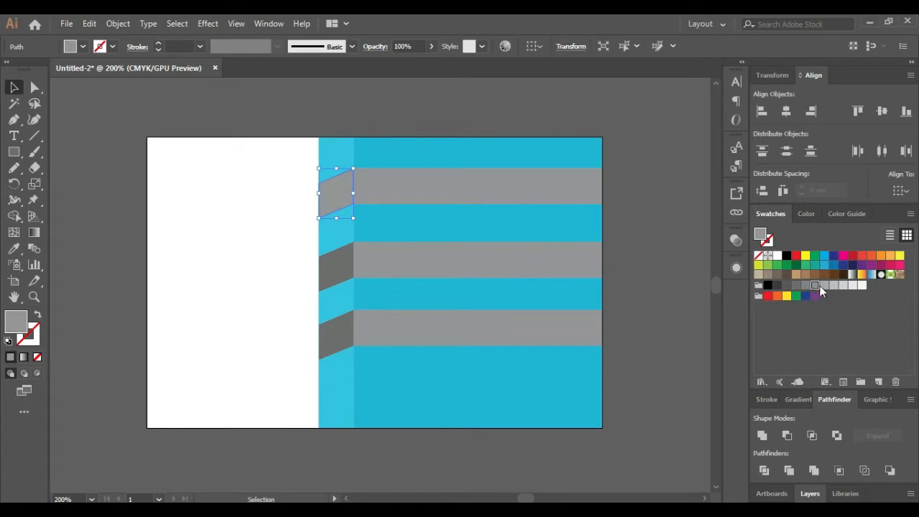
left_click(823, 285)
left_click(344, 266)
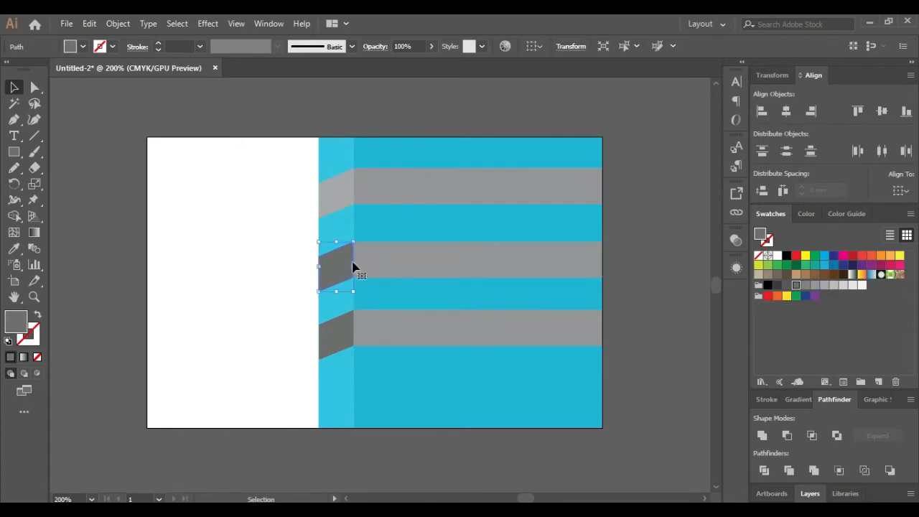
left_click(805, 286)
left_click(814, 286)
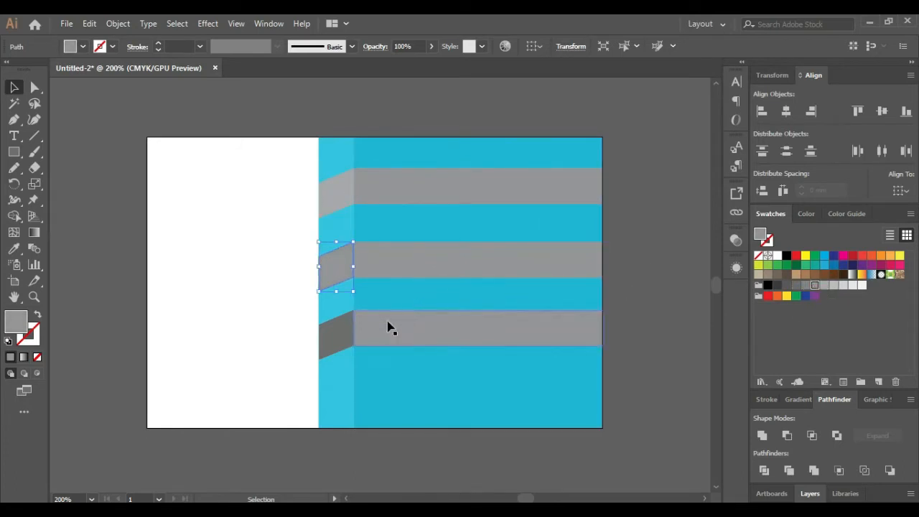
left_click(346, 331)
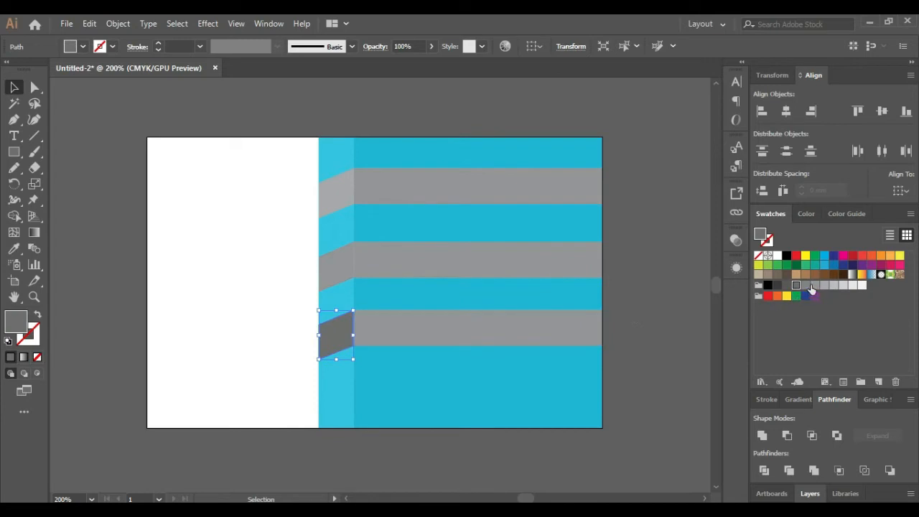
left_click(806, 286)
left_click(663, 325)
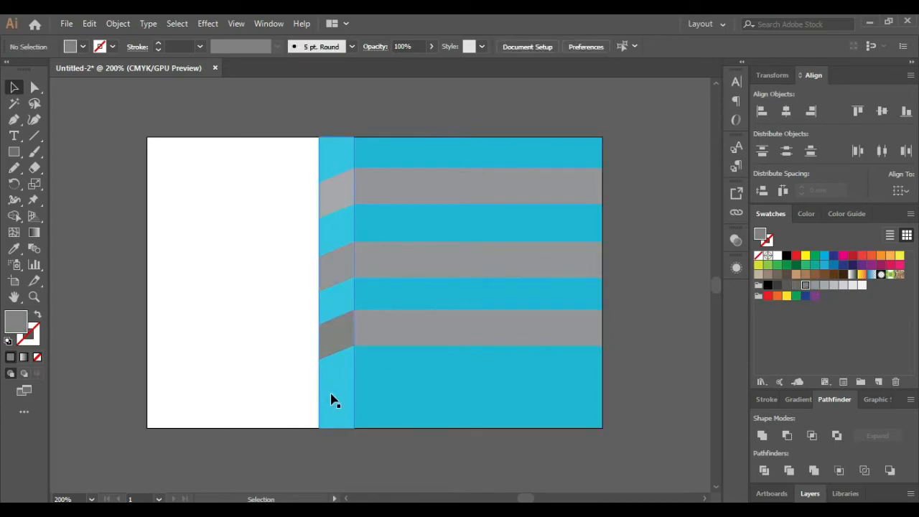
Give the bottom and middle fold pieces the same lighter grey swatch
left_click(338, 338, "ctrl")
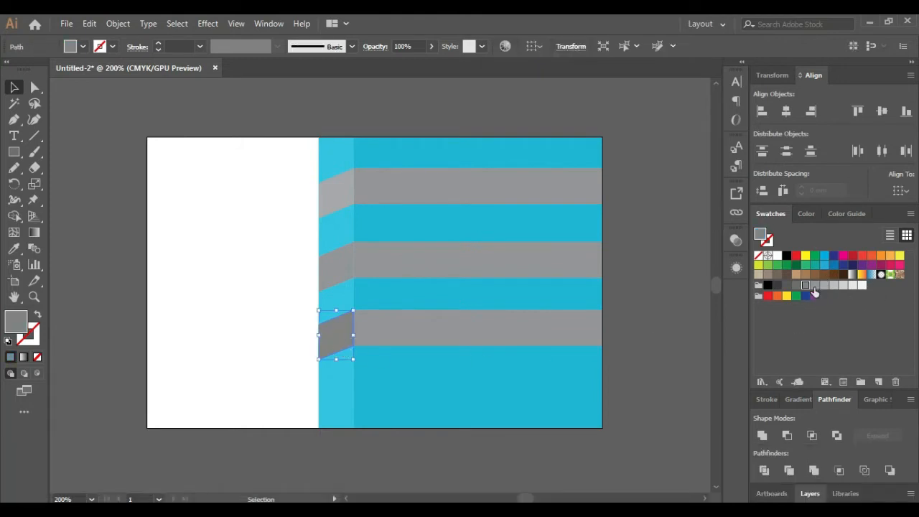
left_click(814, 287)
left_click(653, 352)
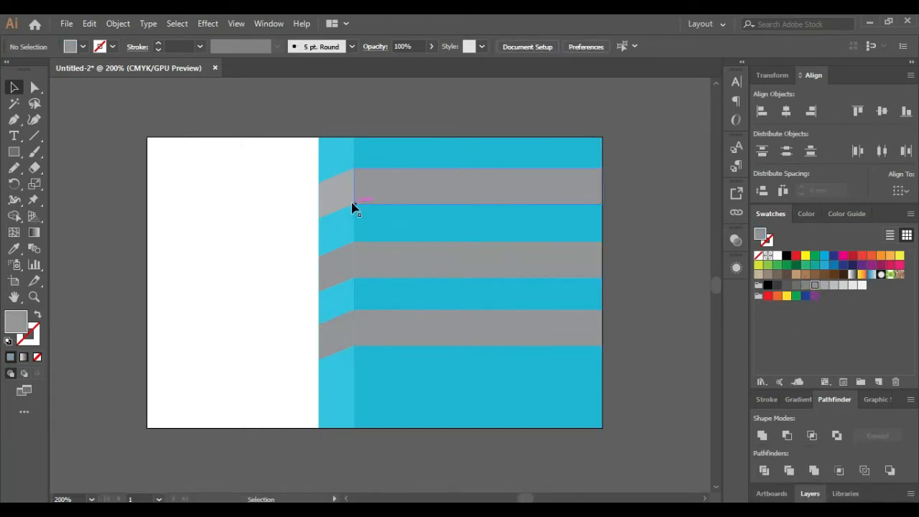
left_click(335, 267, "ctrl")
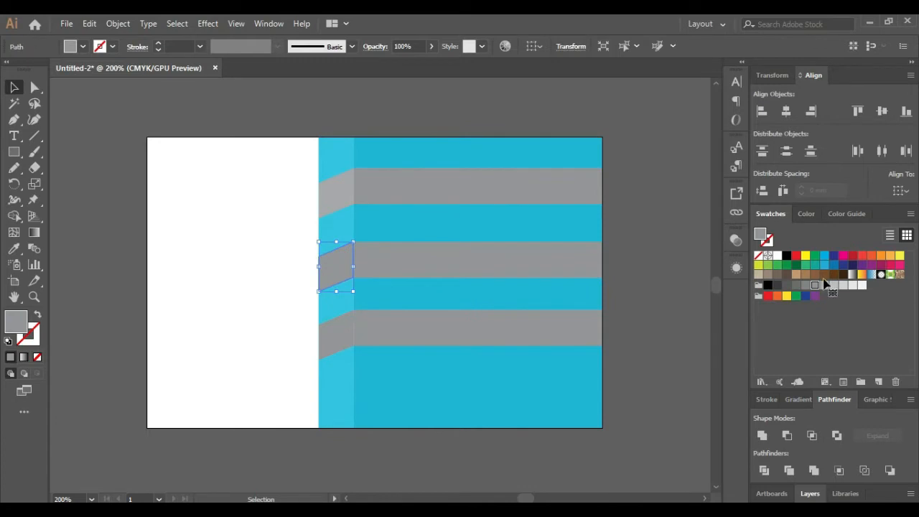
left_click(814, 287)
left_click(340, 331, "ctrl")
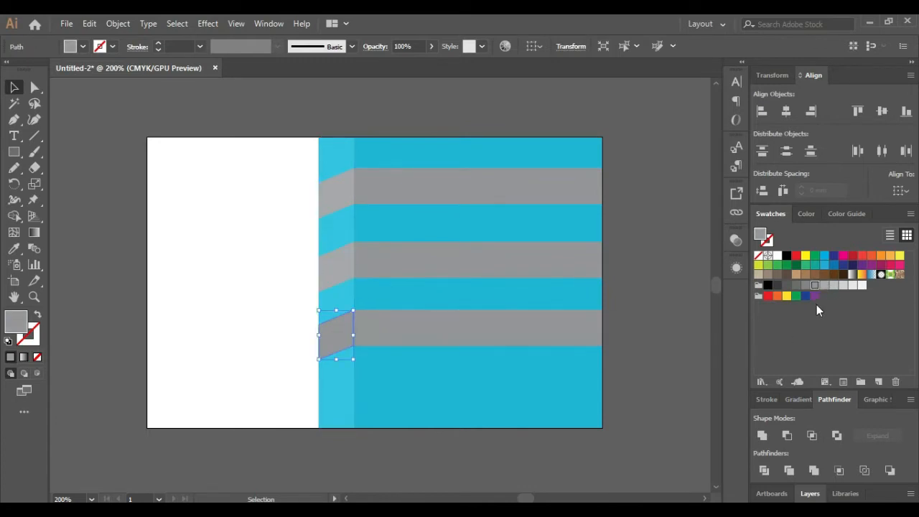
left_click(824, 285)
left_click(662, 330)
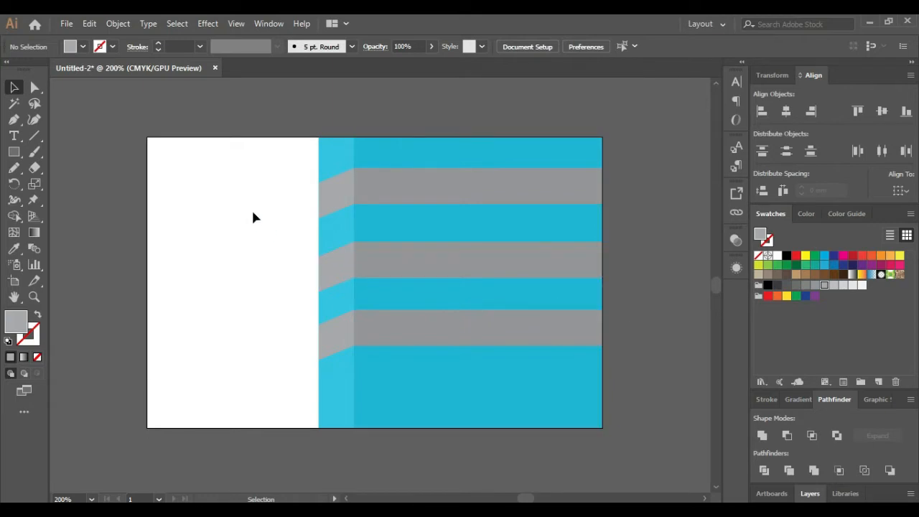
left_click(414, 195)
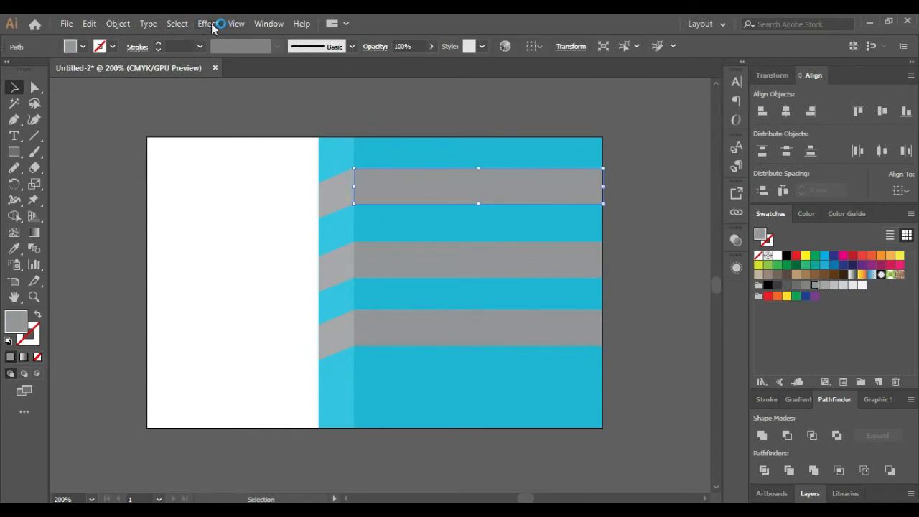
Add a Drop Shadow to the top ribbon with preview on and a 1 mm X offset
left_click(208, 24)
mouse_move(298, 179)
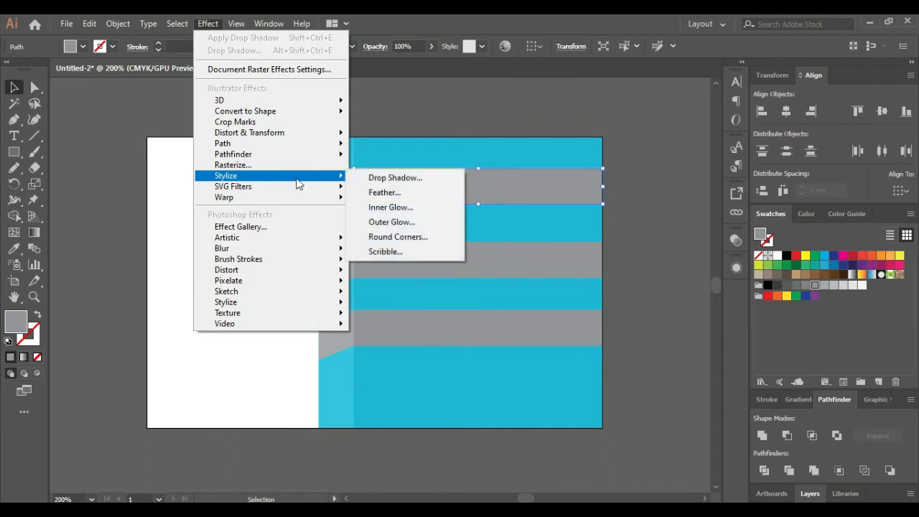
left_click(401, 180)
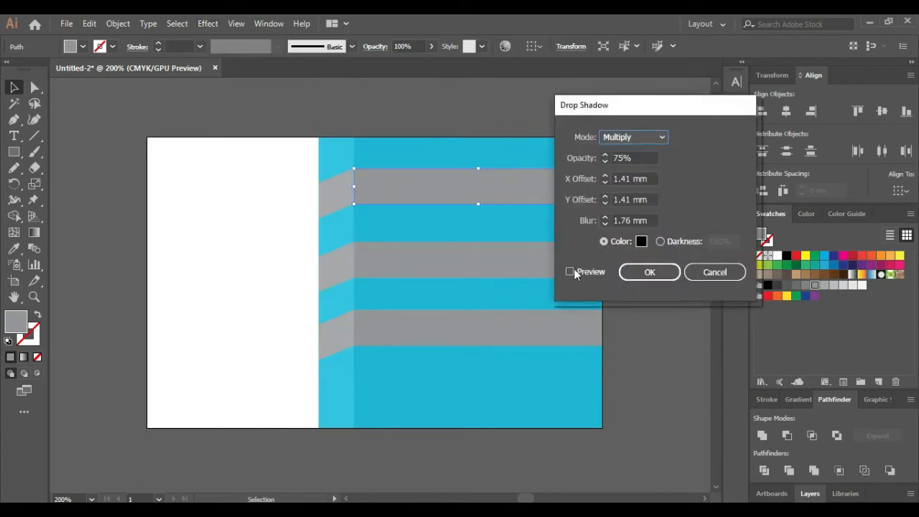
left_click(570, 272)
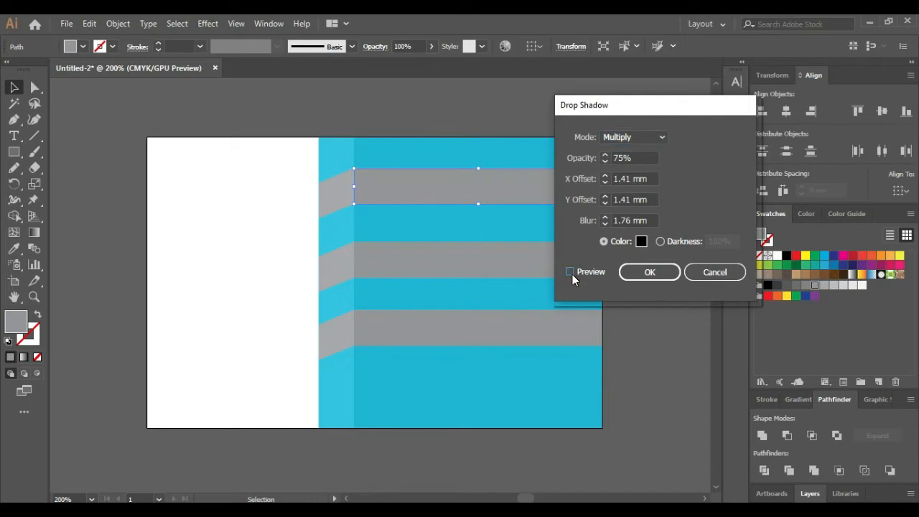
left_click(572, 274)
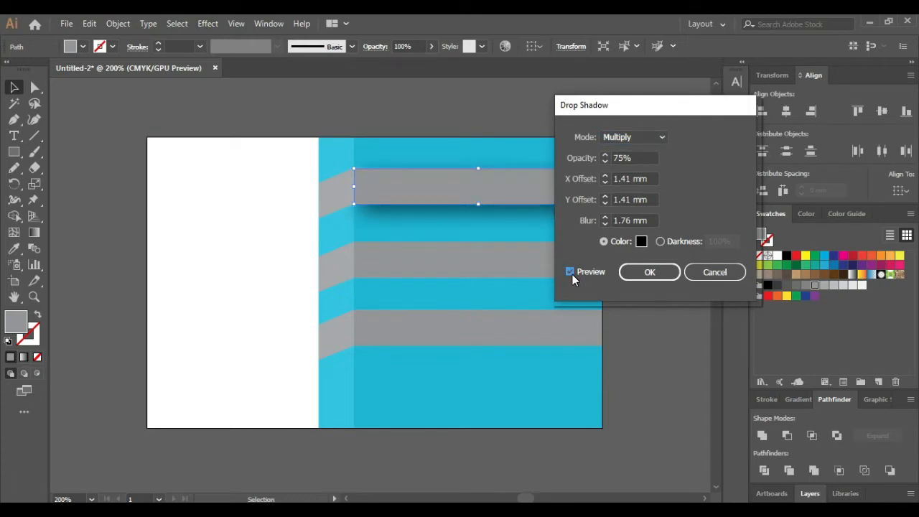
left_click_drag(650, 180, 554, 177)
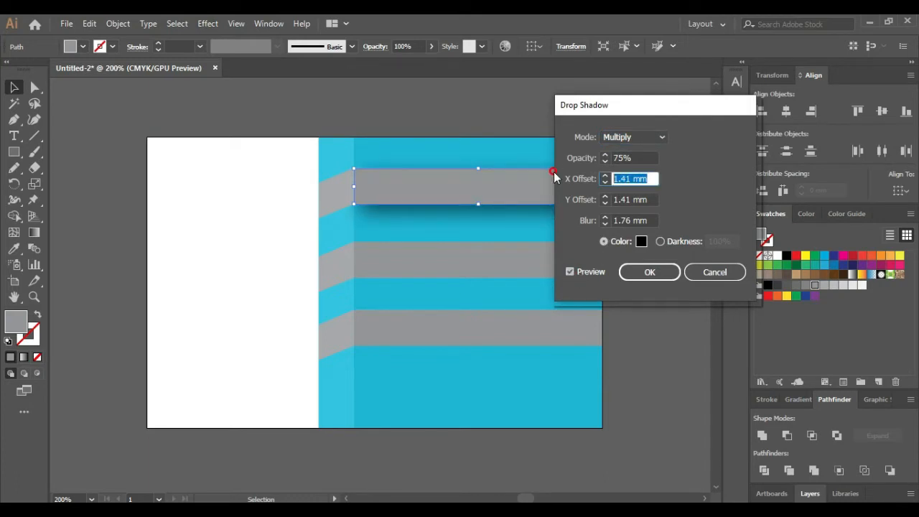
key("Up")
key("Up")
key("Up")
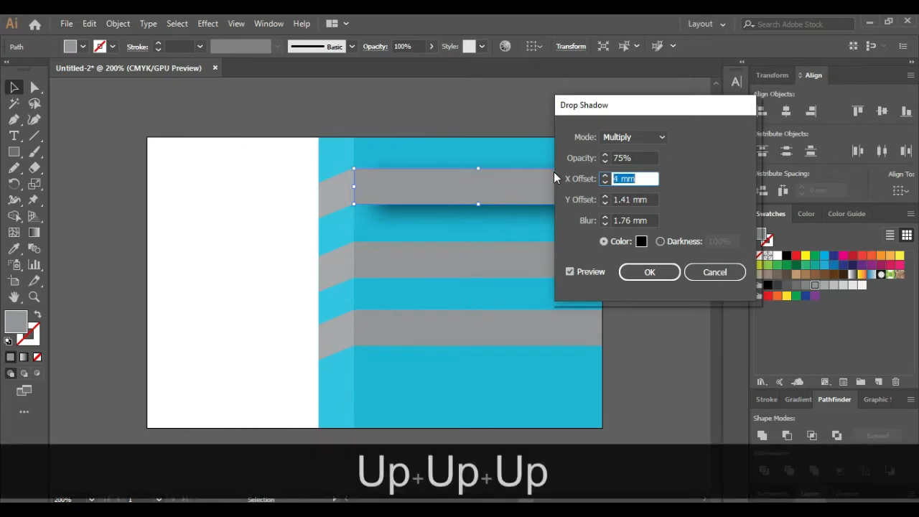
key("Down")
key("Down")
key("Down")
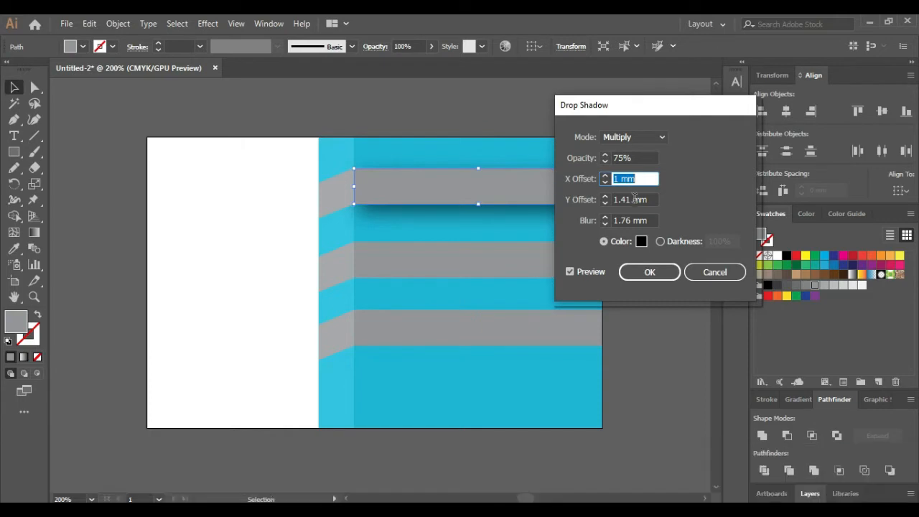
Set the shadow's Y offset to 3 mm and blur to 2 mm, then apply it
left_click_drag(650, 203, 566, 201)
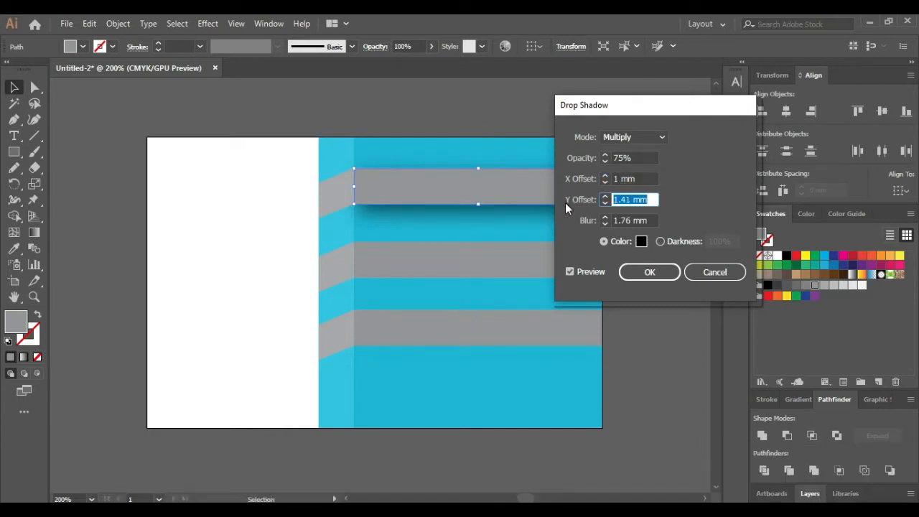
key("Up")
key("Up")
key("Down")
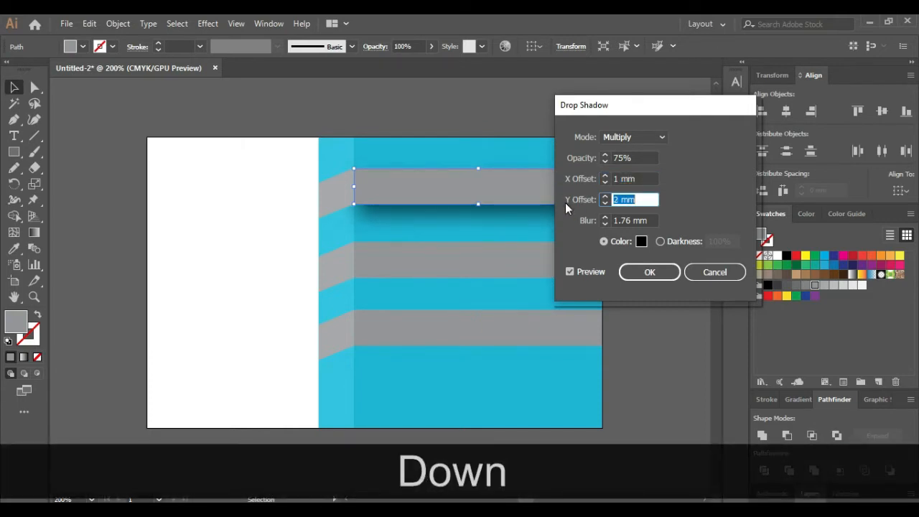
key("Up")
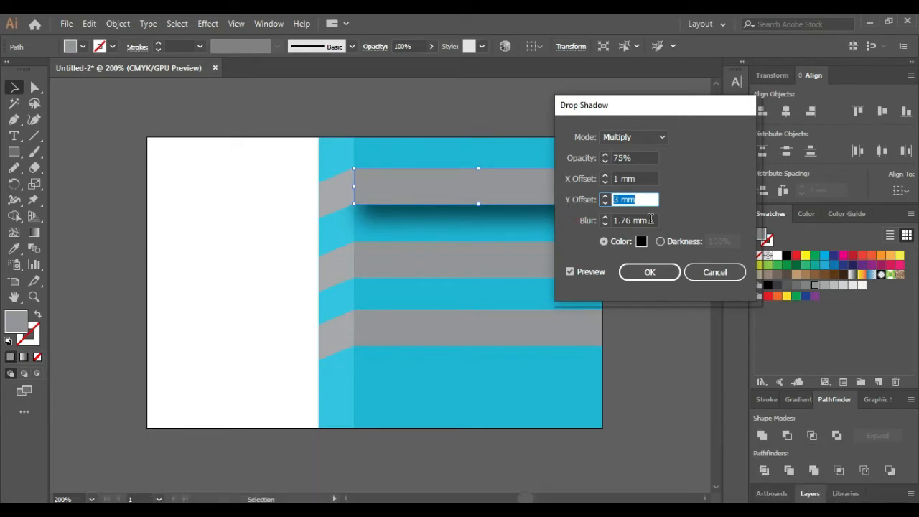
key("Tab")
key("Down")
key("Down")
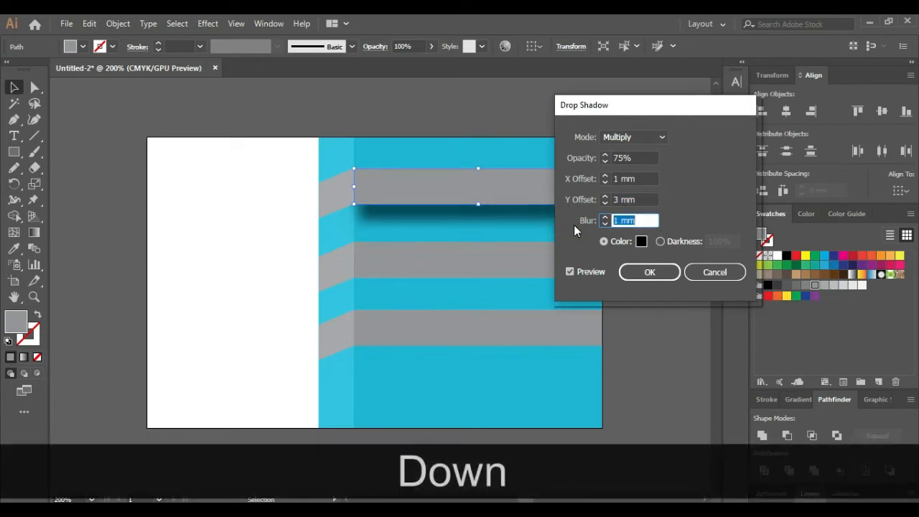
key("Up")
key("Up")
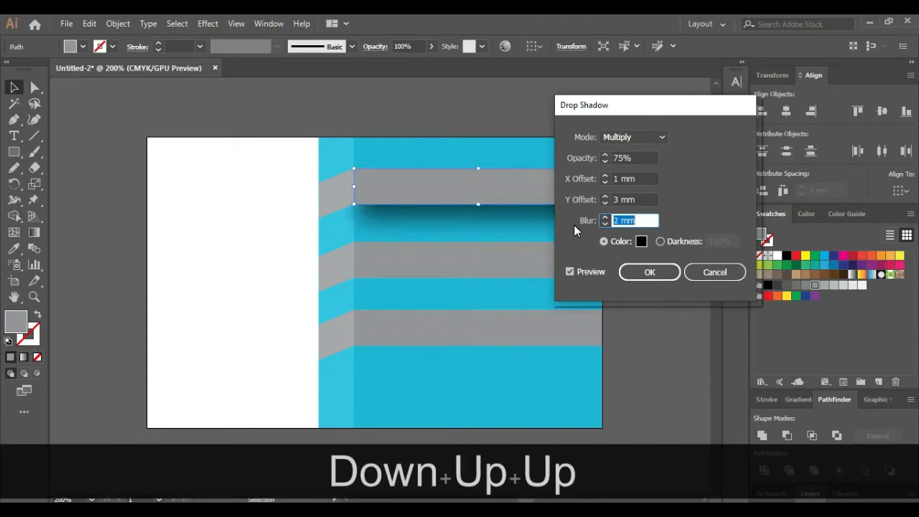
left_click(647, 270)
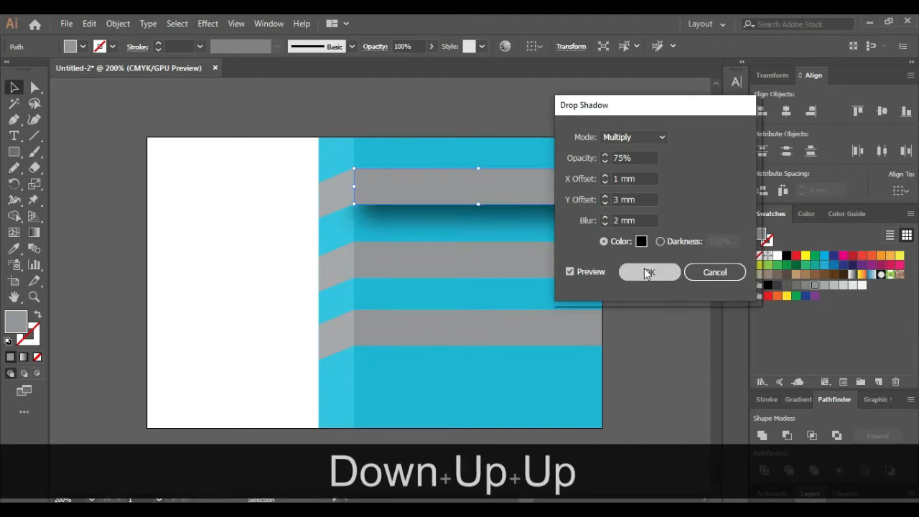
left_click(664, 265)
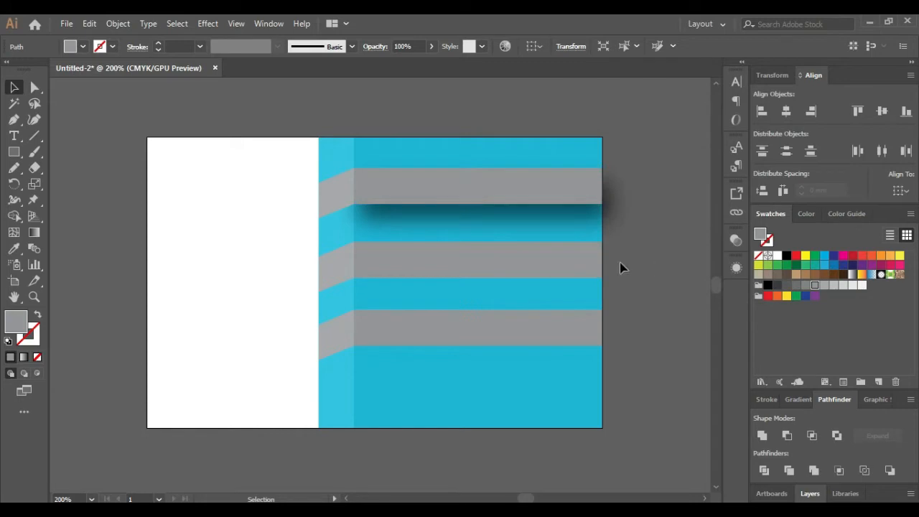
Fill the background panel and the left strip with grey swatches
left_click(441, 155)
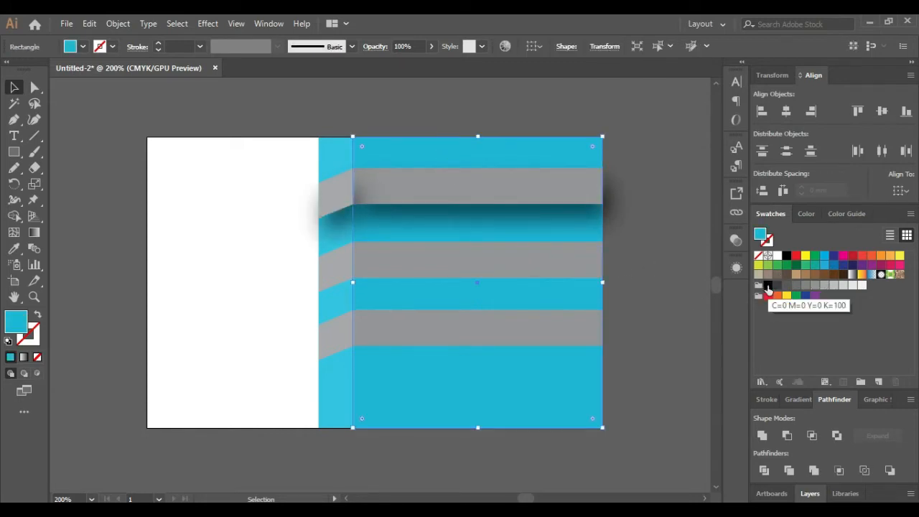
left_click(777, 285)
left_click(698, 278)
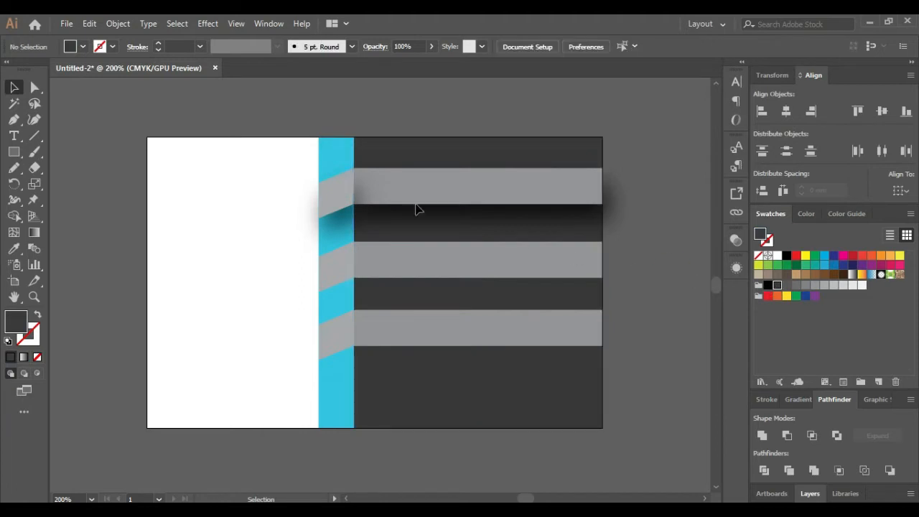
left_click(334, 148)
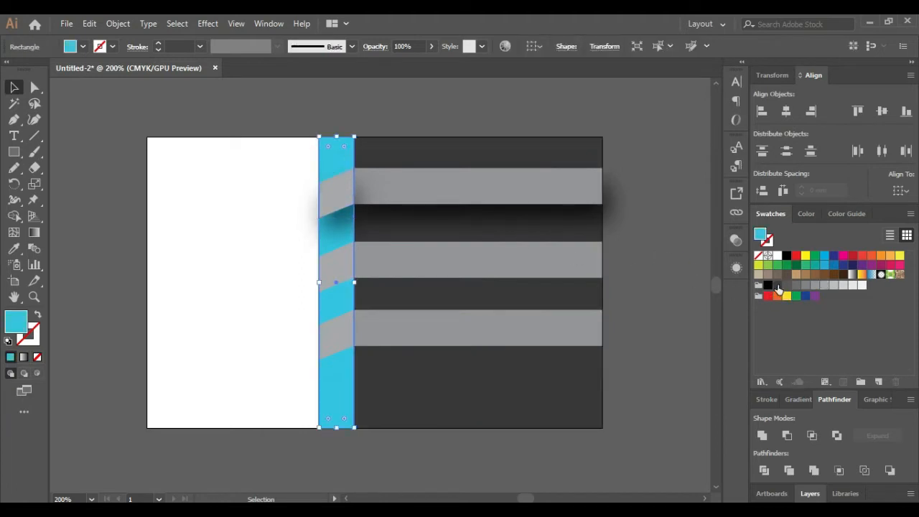
left_click(785, 286)
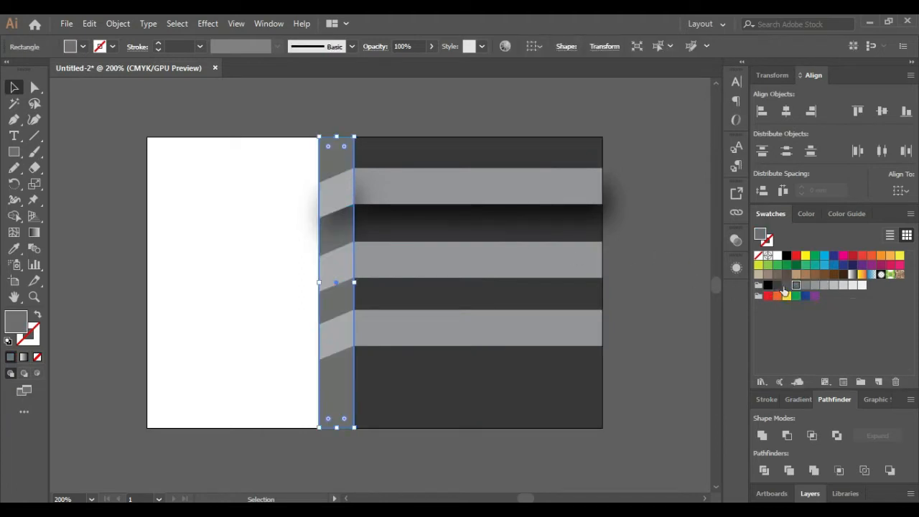
left_click(682, 285)
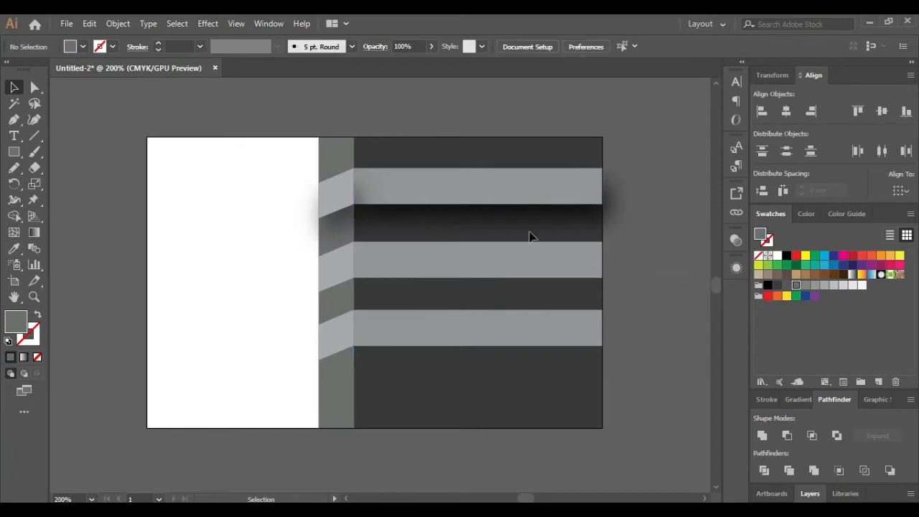
Make the top ribbon orange and give the background panel a light orange fill
left_click(470, 196)
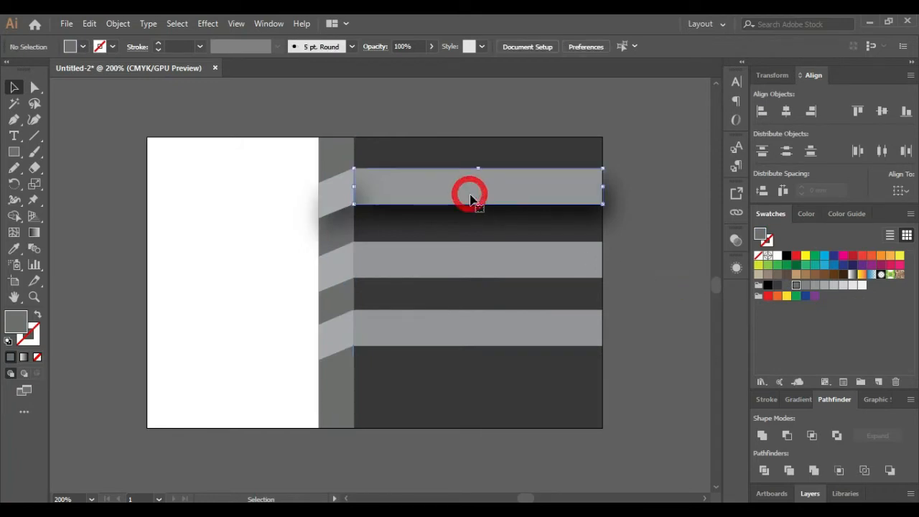
left_click(881, 255)
left_click(574, 155)
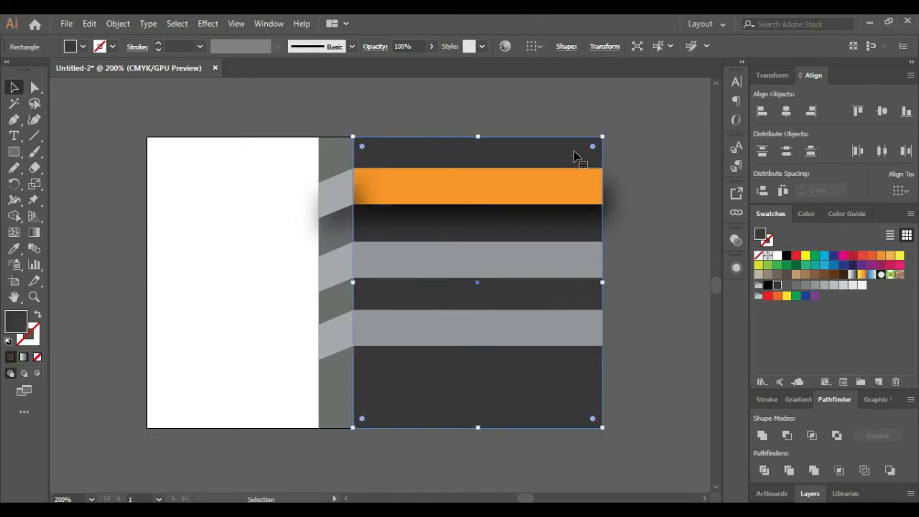
left_click(862, 256)
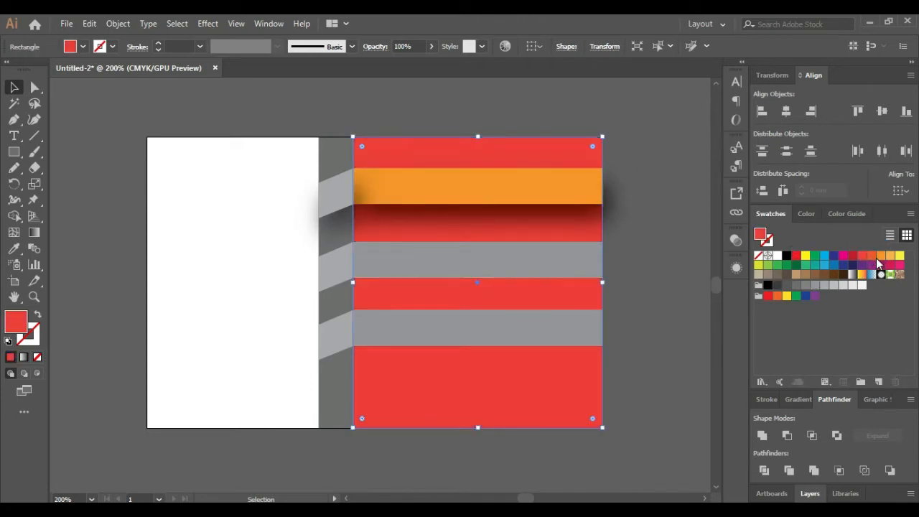
left_click(881, 257)
left_click(890, 256)
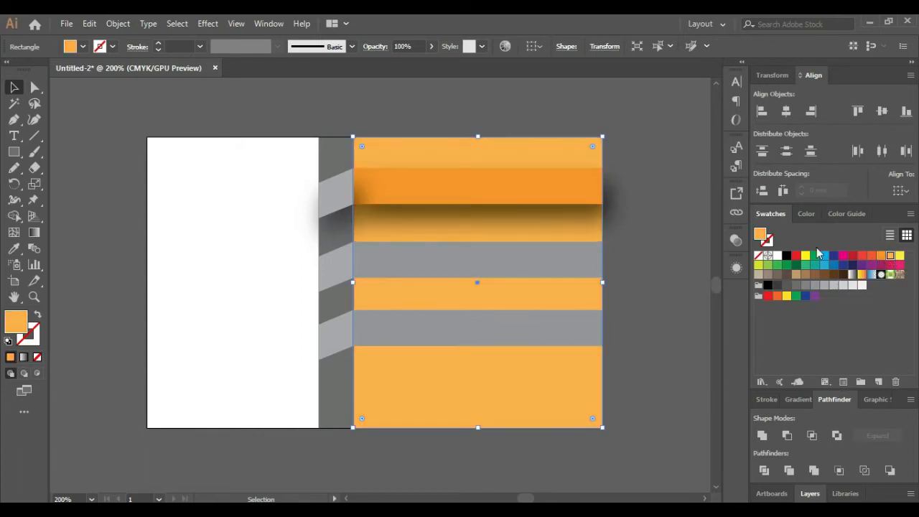
left_click(663, 232)
Return the top ribbon to the same light grey as the other ribbons
left_click(505, 193)
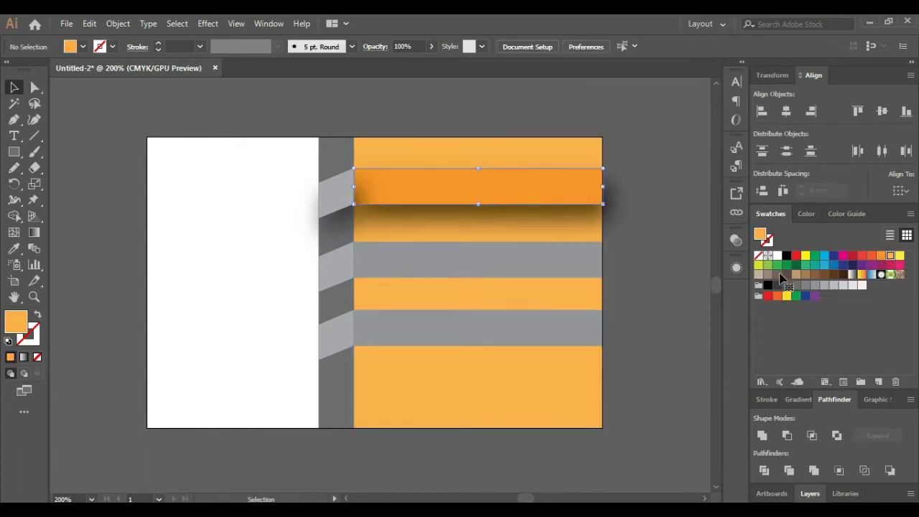
left_click(805, 286)
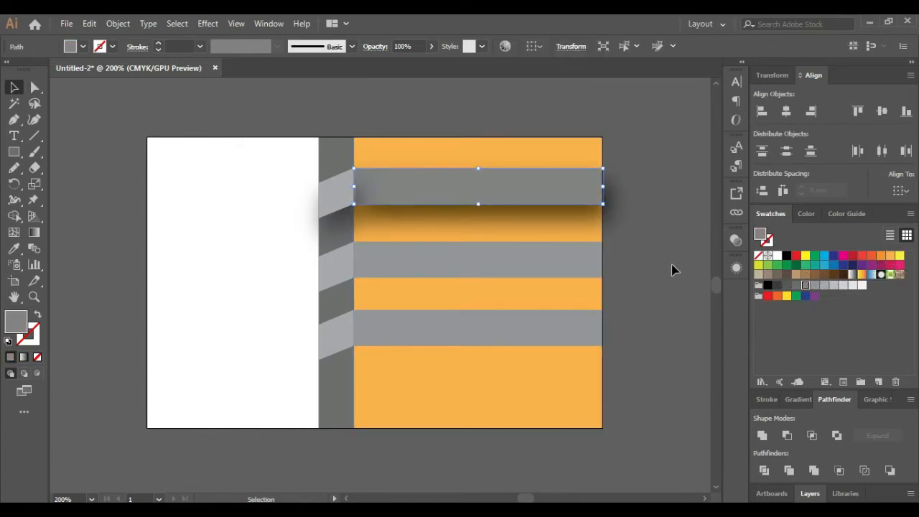
left_click(813, 287)
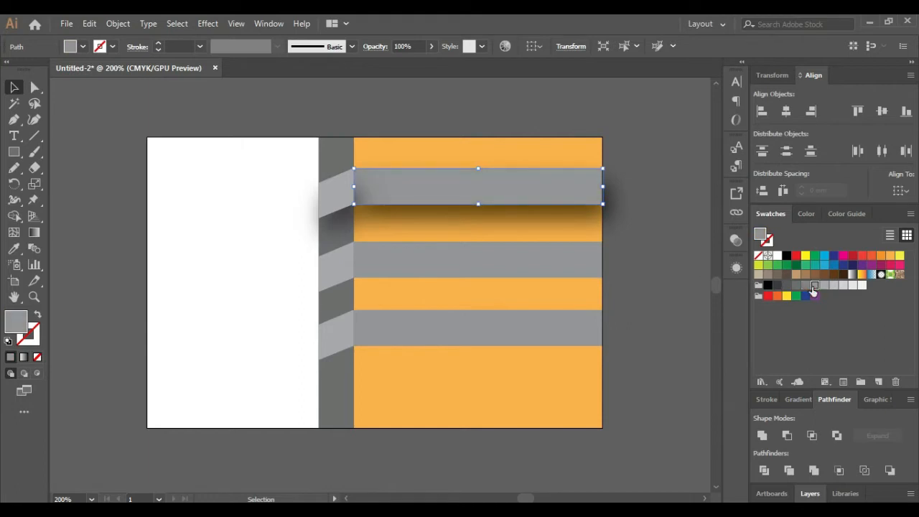
left_click(667, 288)
left_click(338, 159)
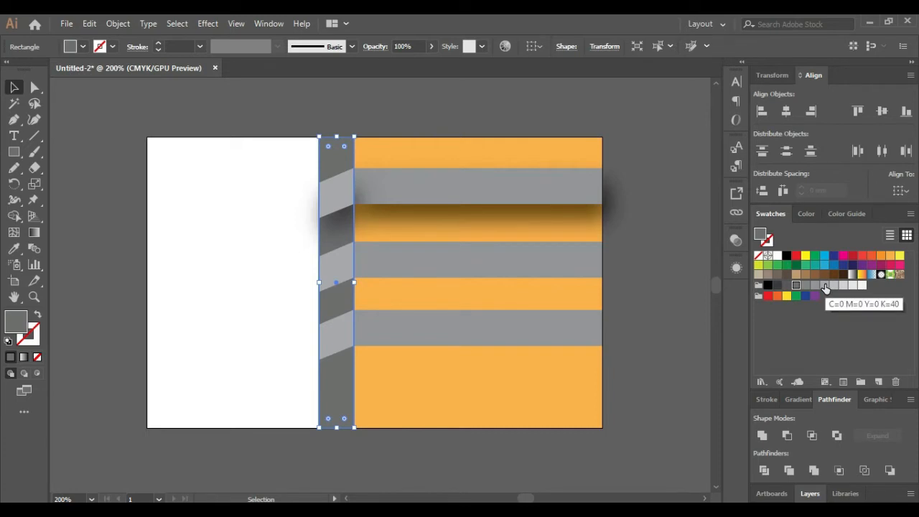
Fill the narrow left strip orange
left_click(870, 256)
left_click(881, 257)
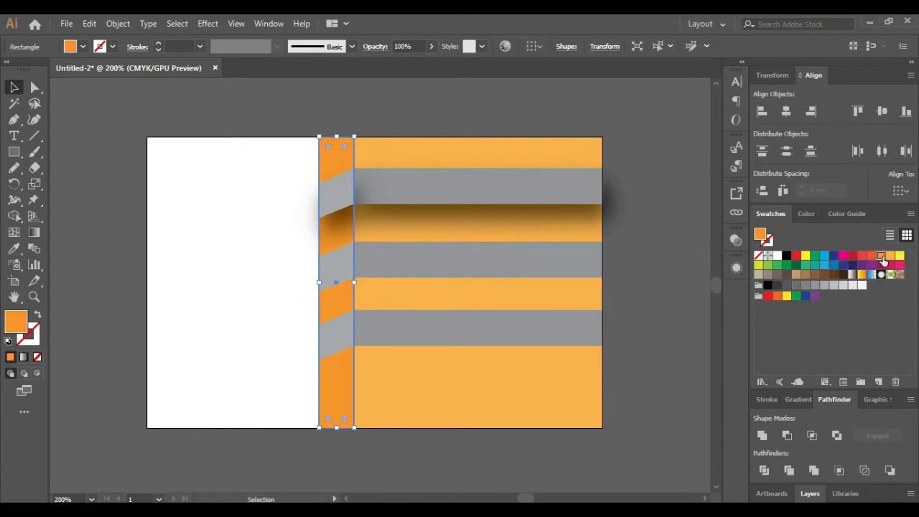
left_click(661, 203)
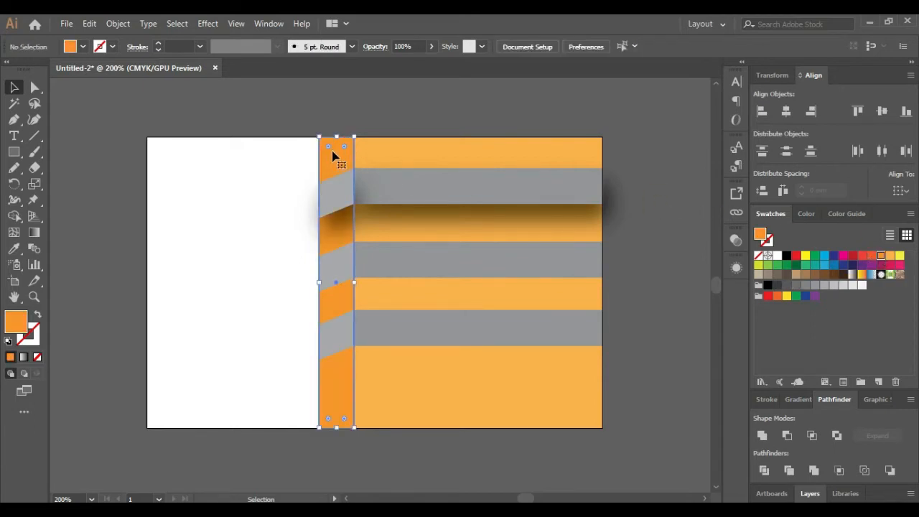
Lower the strip's left anchors, then raise the bottom-left one back, slanting its top edge
left_click(35, 87)
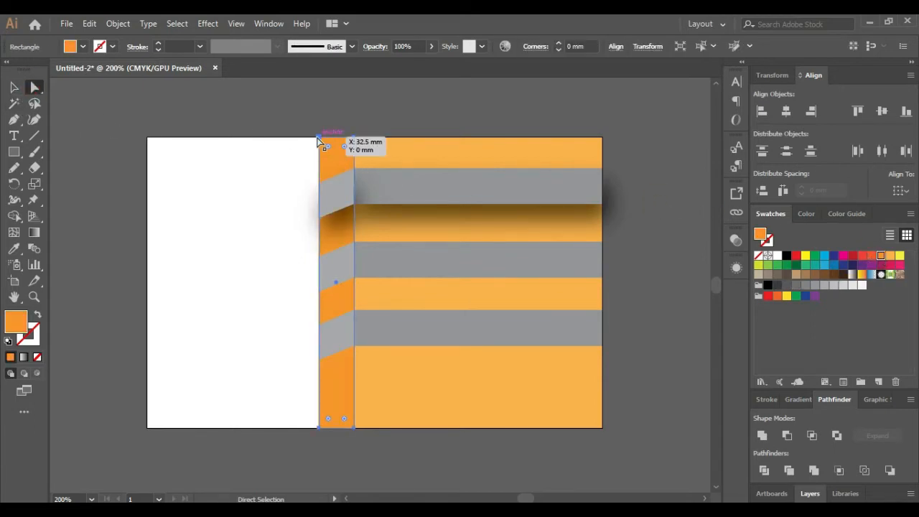
left_click(319, 137)
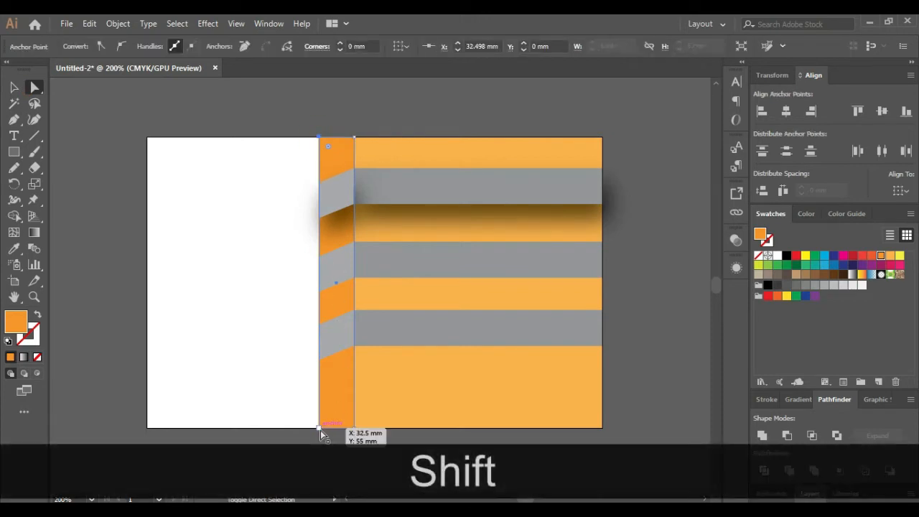
left_click(319, 428, "shift")
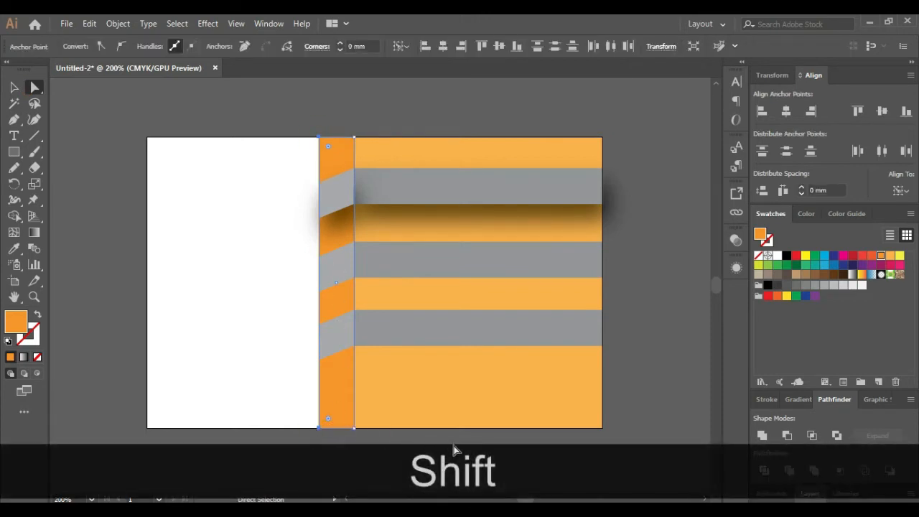
key("Down")
key("Down")
key("Down")
key("Down")
key("Down")
key("Down")
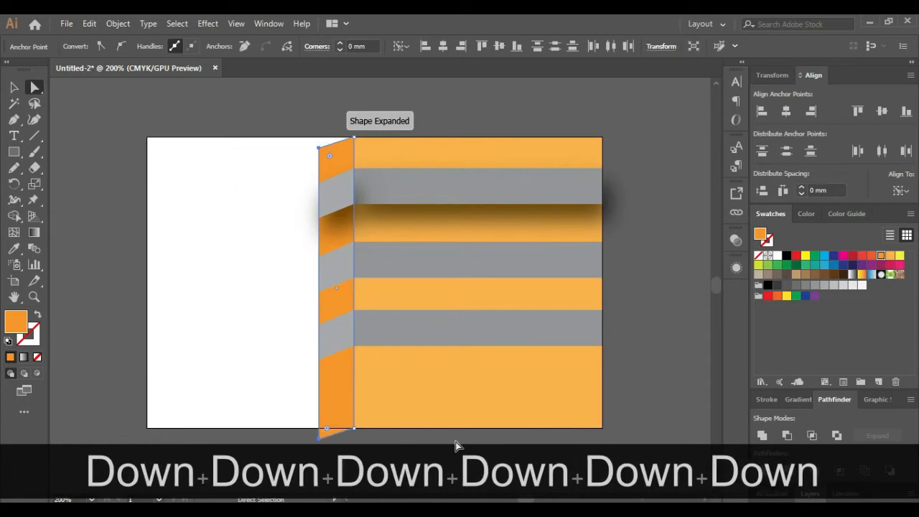
key("Down")
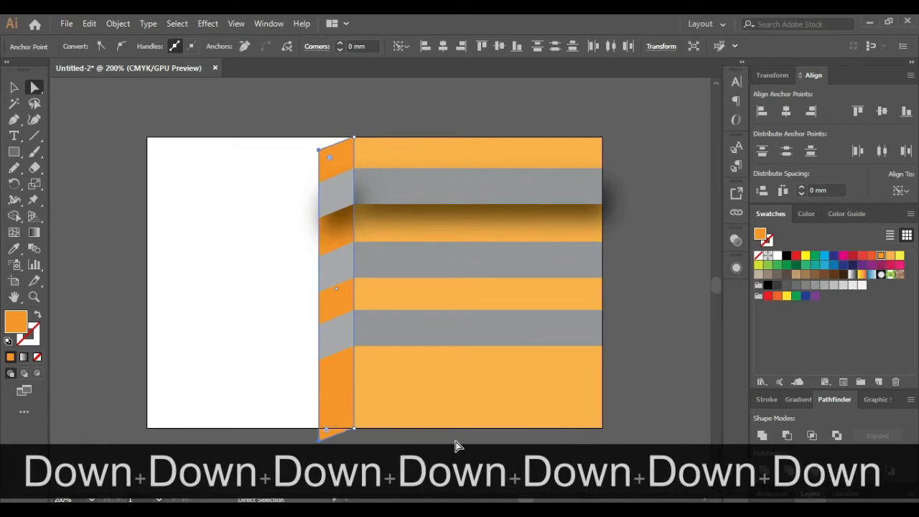
left_click(636, 371)
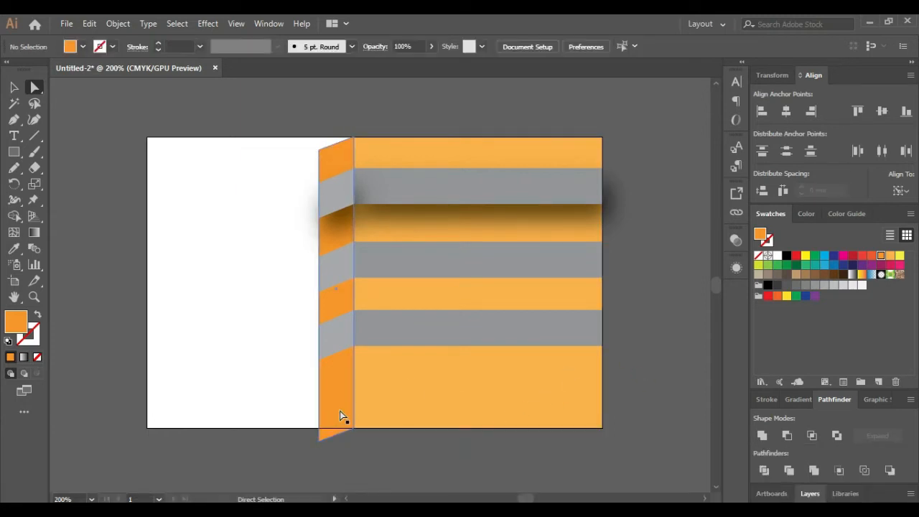
left_click_drag(323, 438, 320, 441)
key("Up")
key("Up")
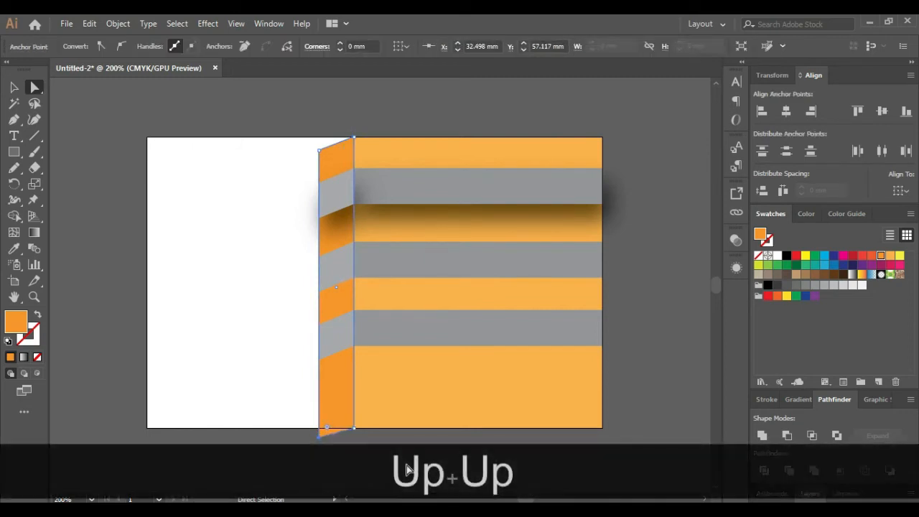
key("Up")
key("Up")
key("Up")
key("Up")
key("Up")
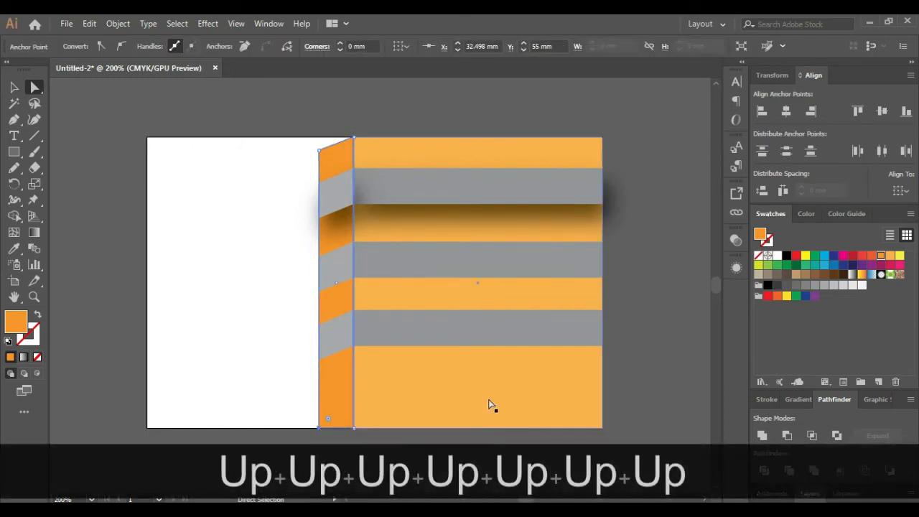
Duplicate the large orange rectangle onto the card's left side
left_click(672, 356)
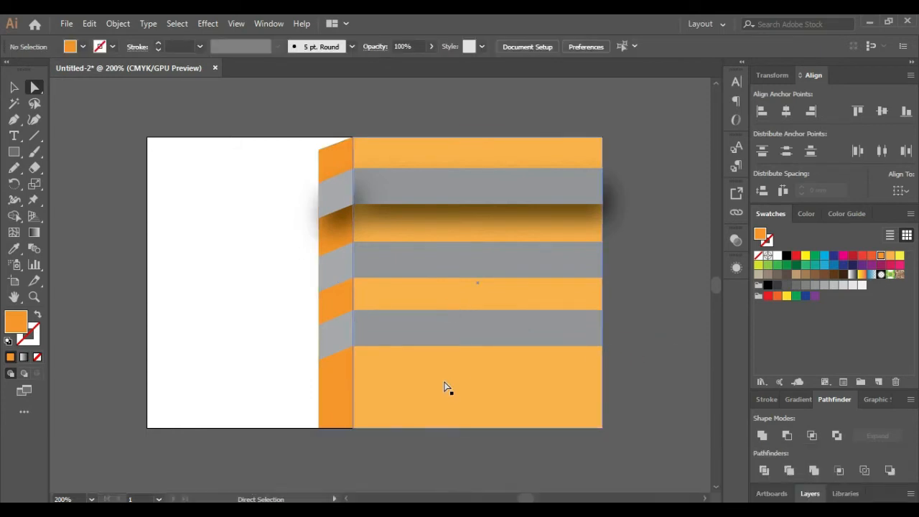
left_click(442, 385)
left_click_drag(426, 395, 149, 399)
Trim the copied orange rectangle's top and left edges to the card's edges
left_click(15, 87)
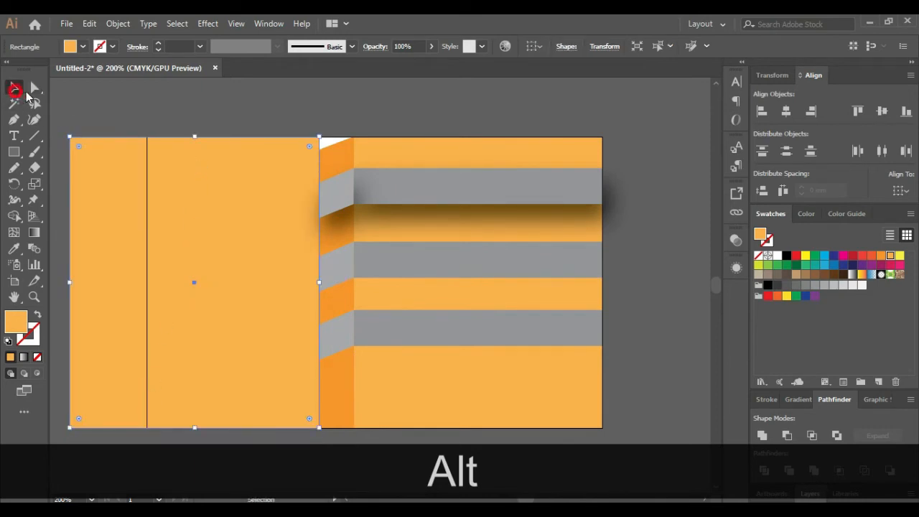
left_click_drag(191, 144, 192, 150)
left_click(267, 120)
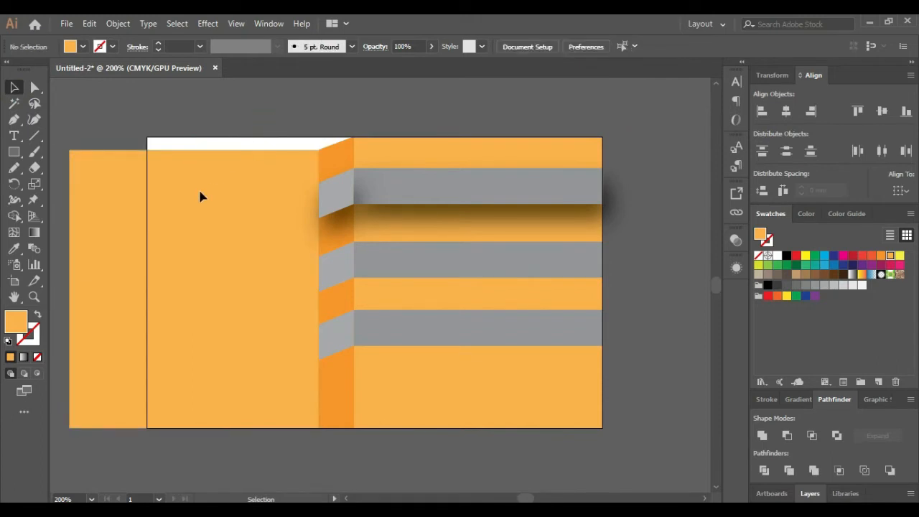
left_click(156, 218)
left_click_drag(71, 288, 147, 289)
Draw a thin rectangle across the card's top-left edge
left_click(301, 108)
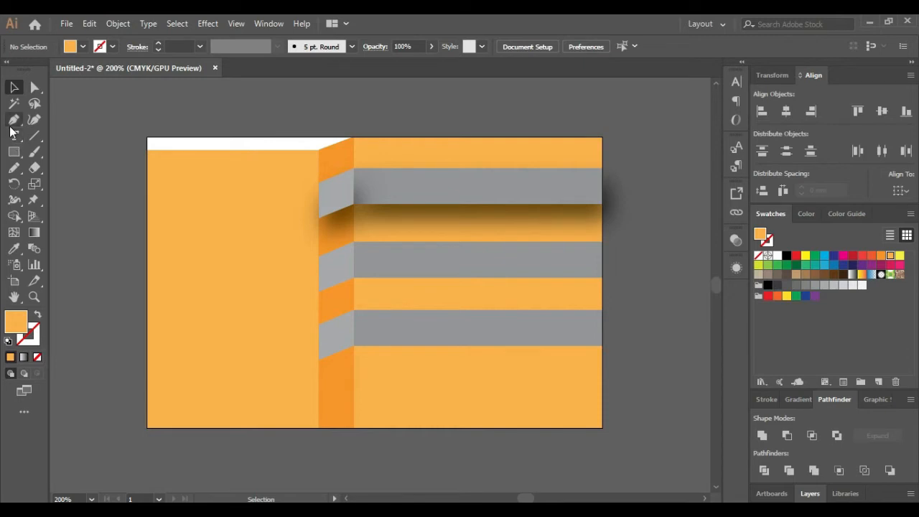
left_click(14, 151)
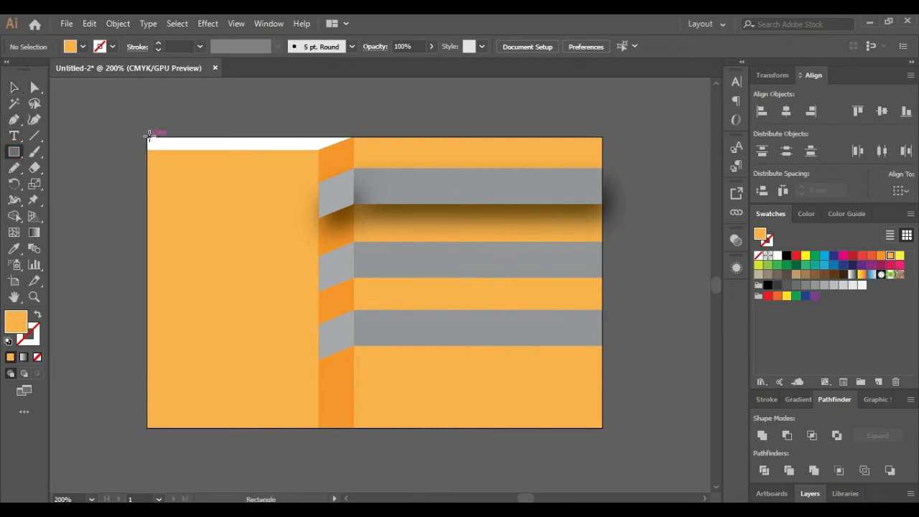
left_click_drag(149, 137, 352, 151)
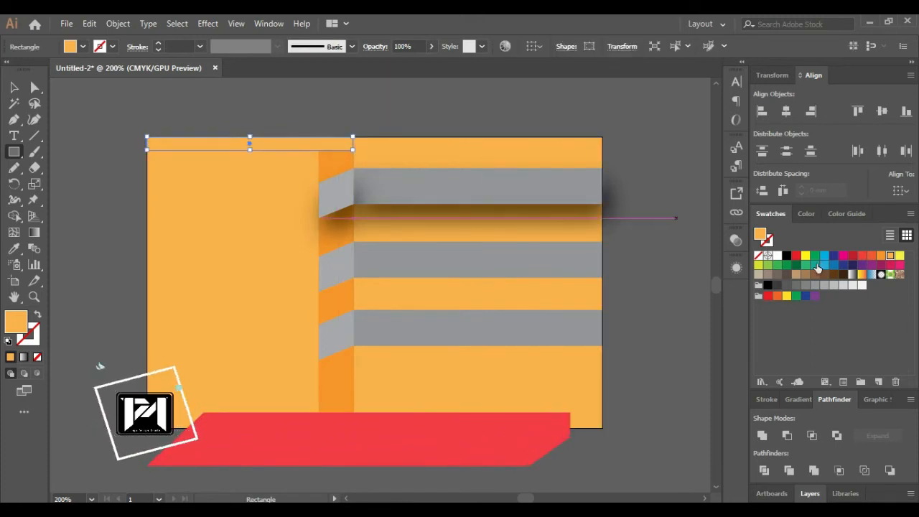
Fill the thin top bar with black
left_click(786, 256)
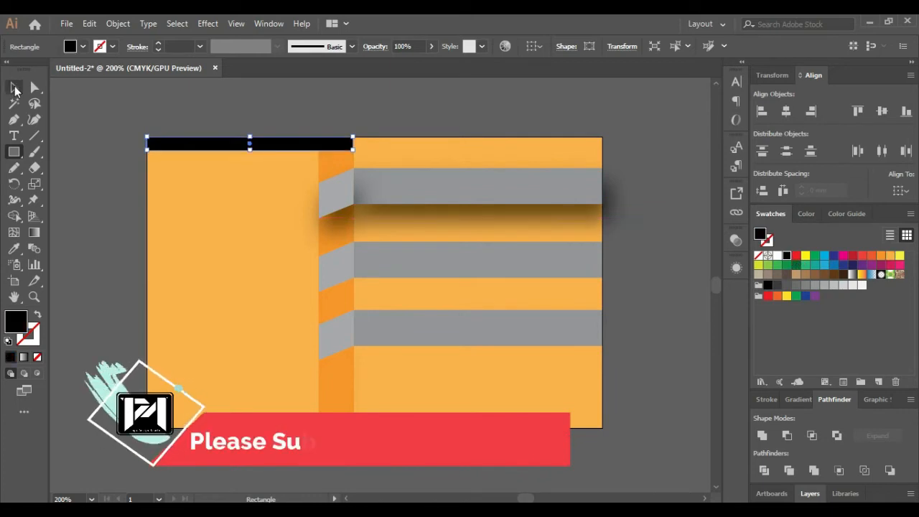
left_click(15, 87)
left_click(230, 145)
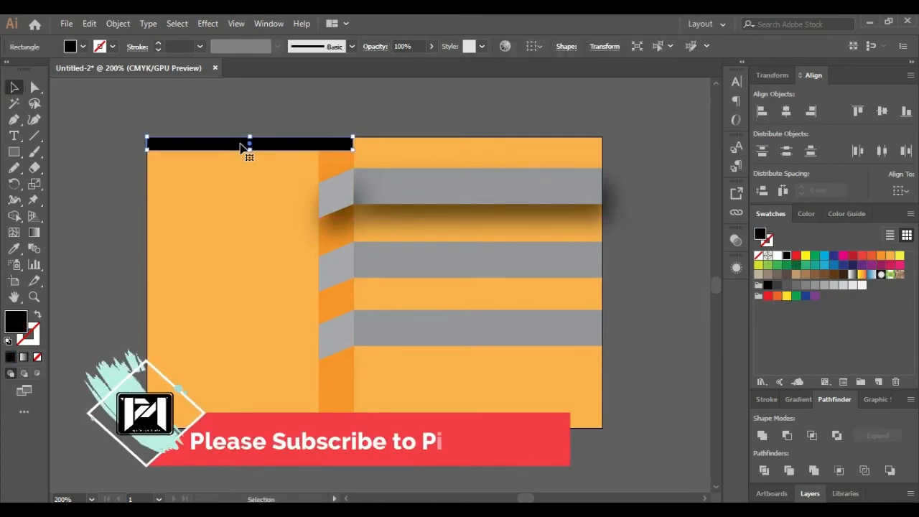
Send the black bar backward until it sits behind the slanted orange strip
right_click(282, 151)
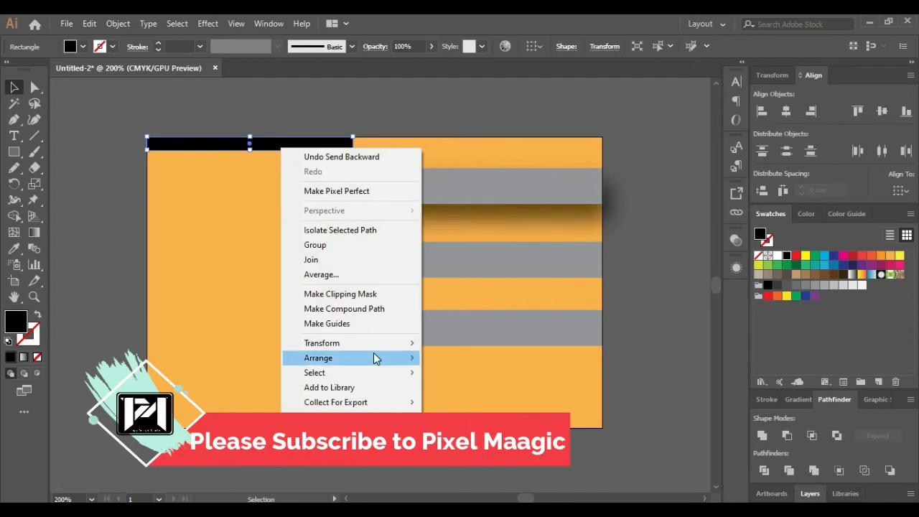
mouse_move(373, 358)
left_click(463, 383)
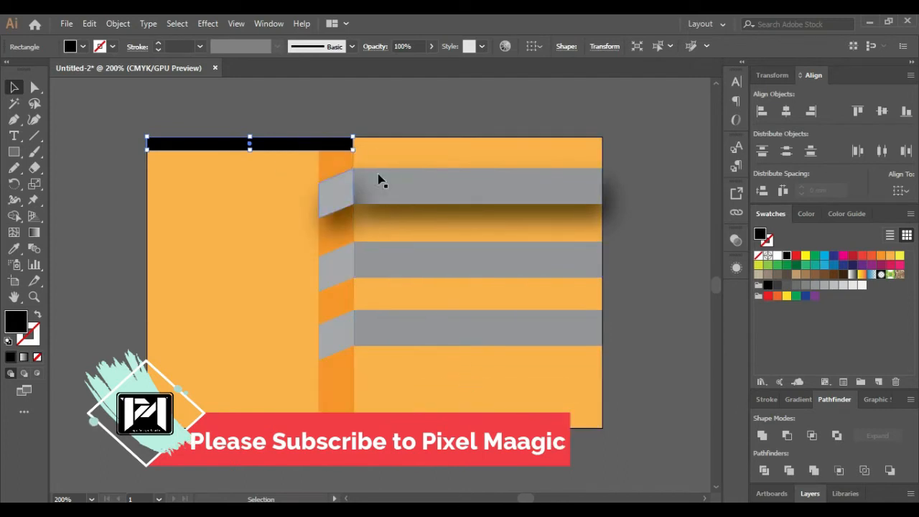
left_click(369, 117)
left_click(318, 150)
key("ctrl+bracketleft")
key("ctrl+bracketleft")
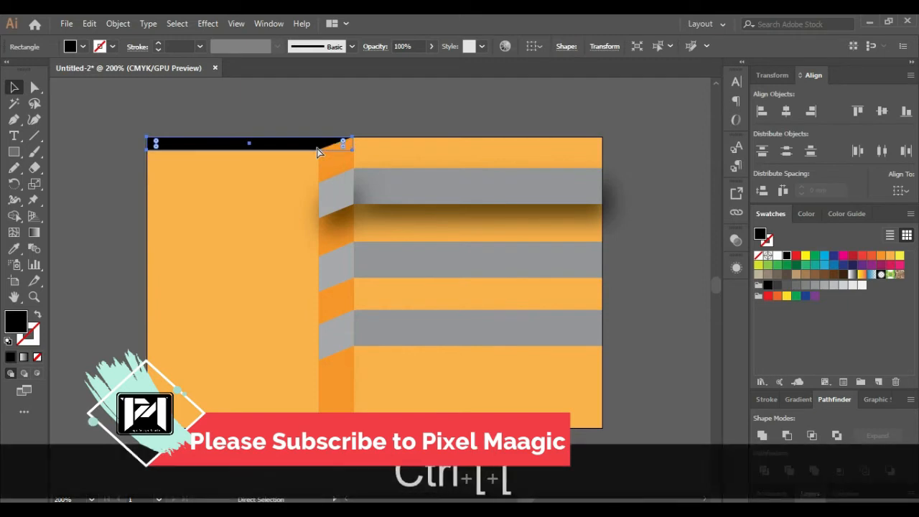
left_click(363, 117)
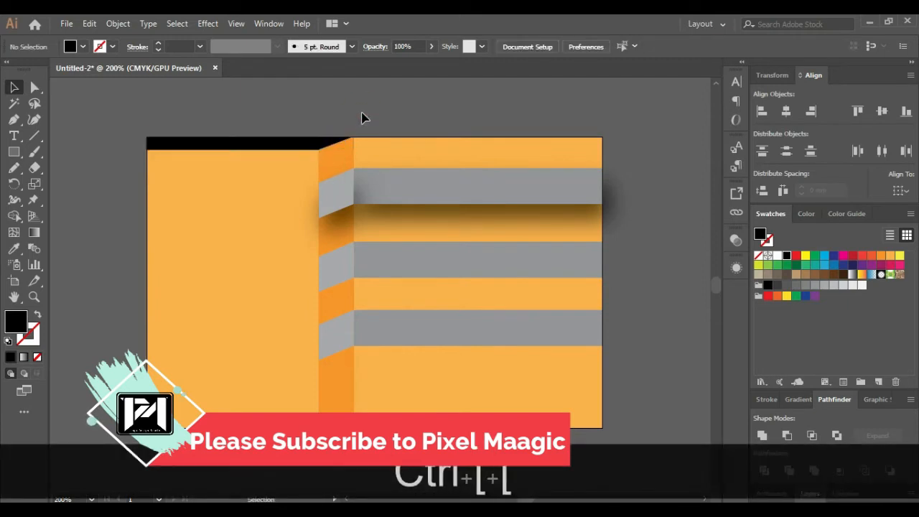
left_click(196, 144)
left_click(260, 117)
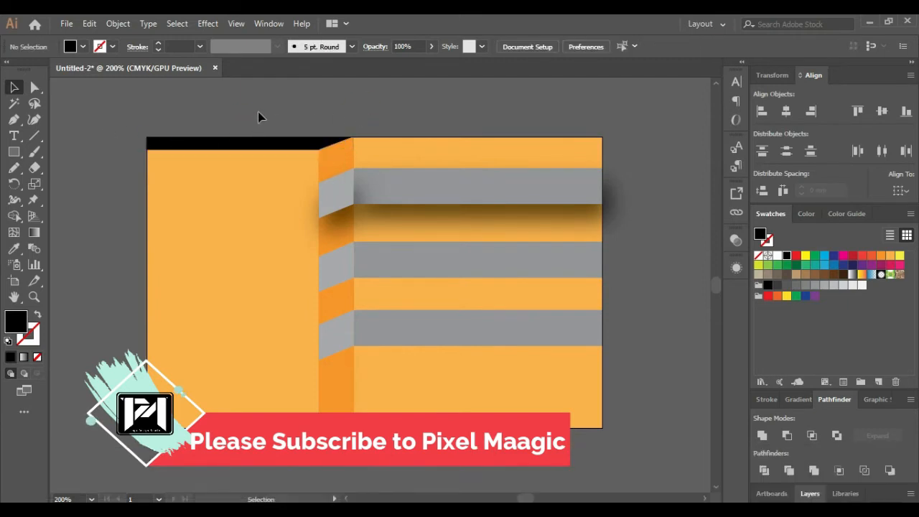
left_click(496, 207)
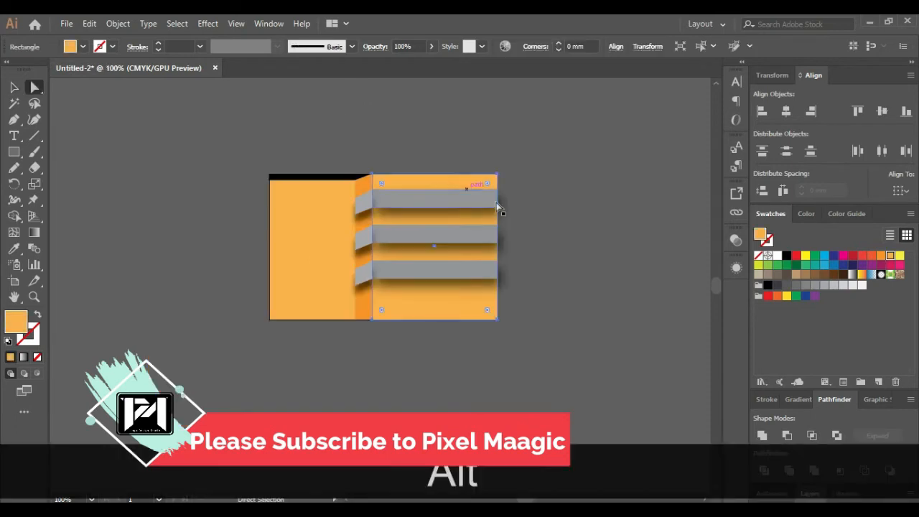
left_click(615, 234)
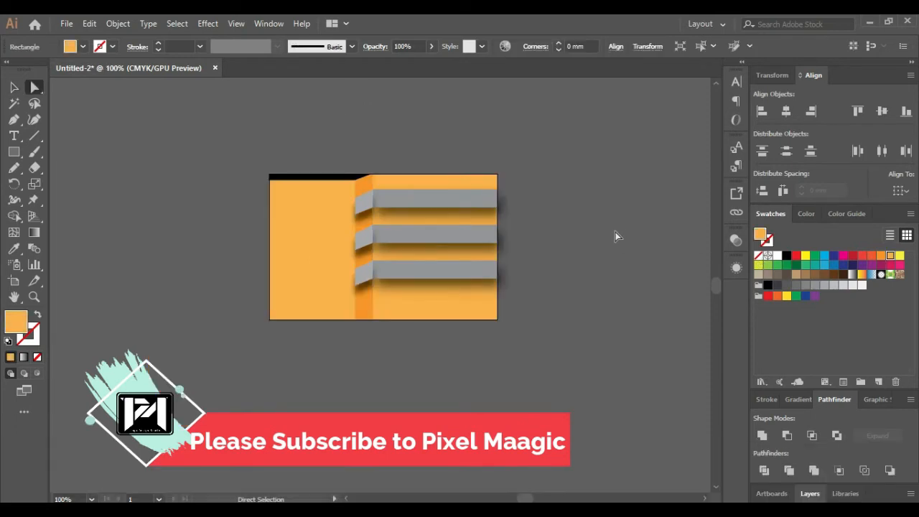
Colour the top grey ribbon bar and its slanted end dark green
left_click(488, 198)
left_click(796, 265)
left_click(648, 241)
left_click(369, 203)
left_click(796, 265)
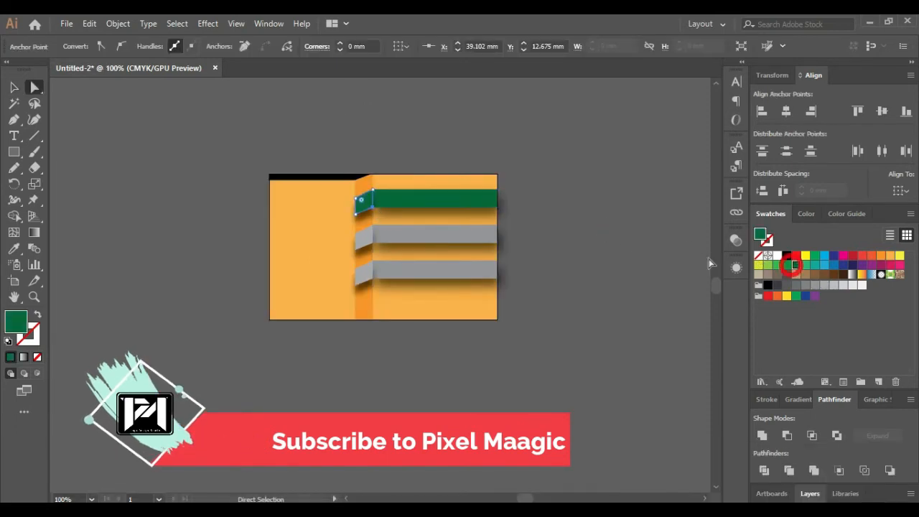
left_click(675, 255)
scroll(372, 196, "up", 4)
scroll(381, 158, "down", 3)
Recolour the middle and top bars light green, with a lighter green slanted end
left_click(473, 227)
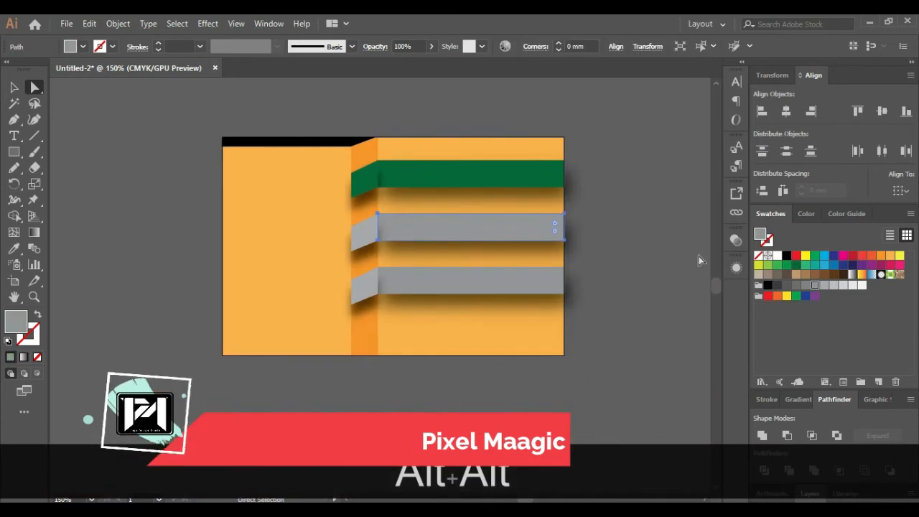
left_click(768, 264)
left_click(404, 177)
left_click(768, 265)
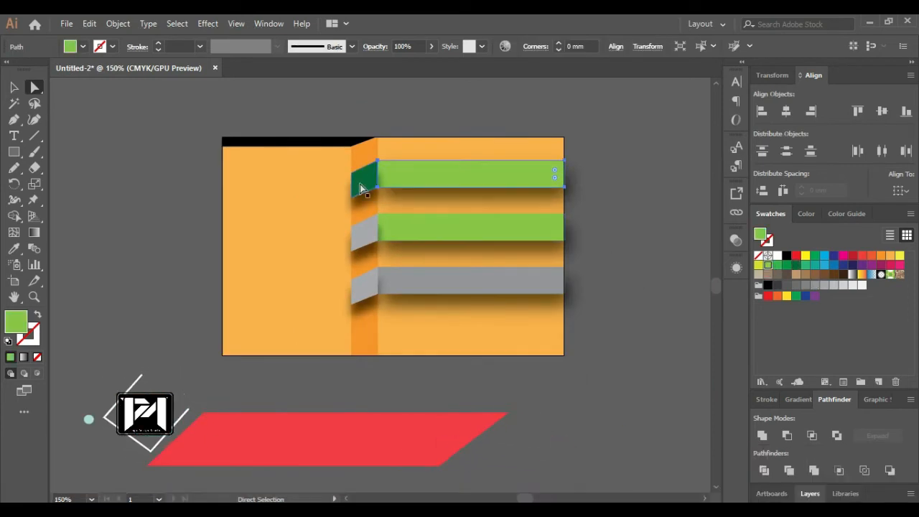
left_click(362, 185)
left_click(758, 265)
left_click(434, 227)
left_click(364, 180)
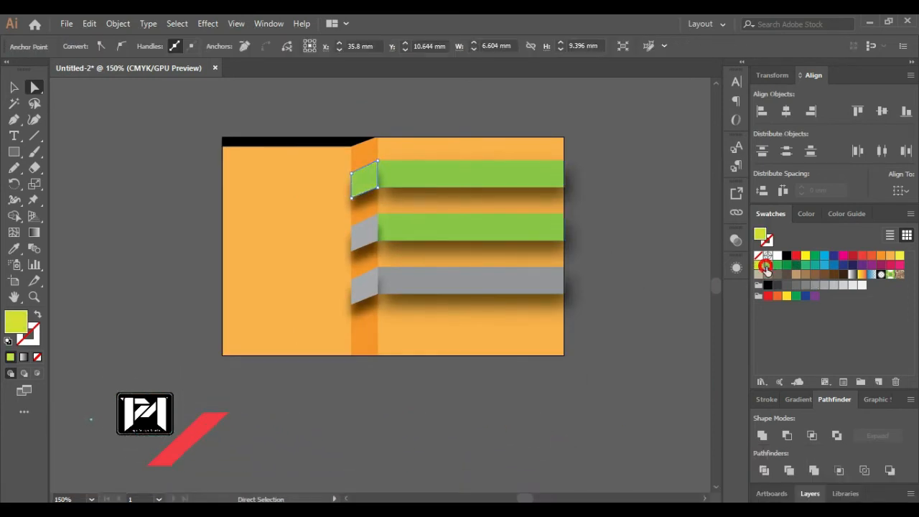
Edit the light green swatch to a paler C=47 M=0 Y=73 K=0
double_click(768, 265)
left_click_drag(646, 270, 628, 267)
left_click(543, 348)
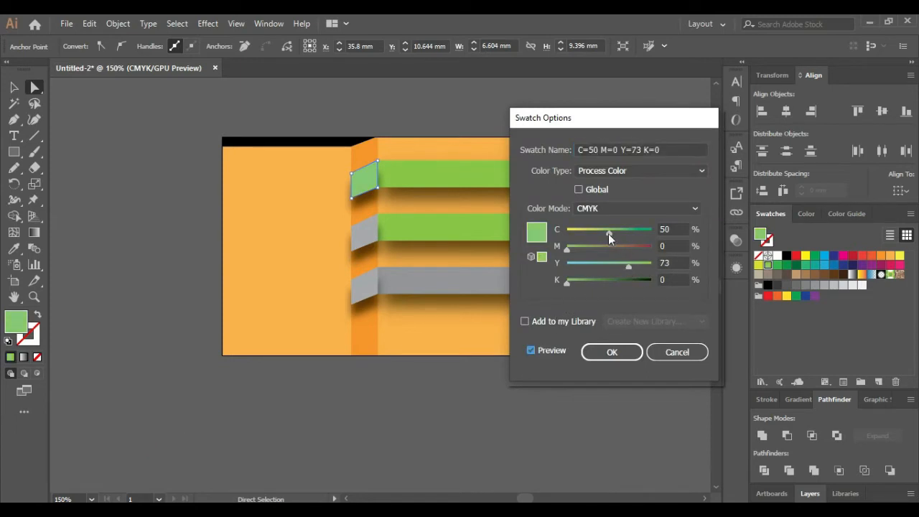
left_click_drag(608, 231, 605, 233)
left_click(606, 347)
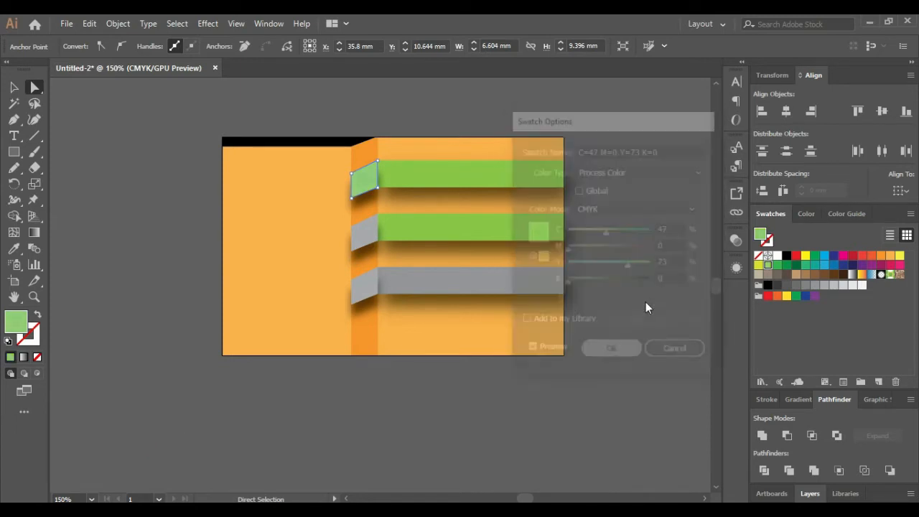
Replace the two lower ribbon rows with copies of the top green ribbon
left_click(370, 238)
left_click(427, 285, "shift")
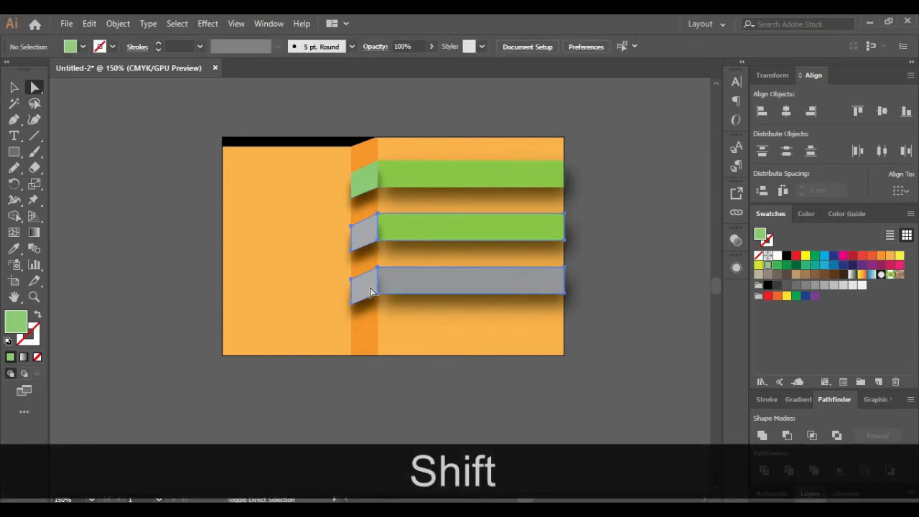
key("Delete")
left_click(365, 180)
left_click_drag(434, 182, 434, 292)
left_click(609, 282)
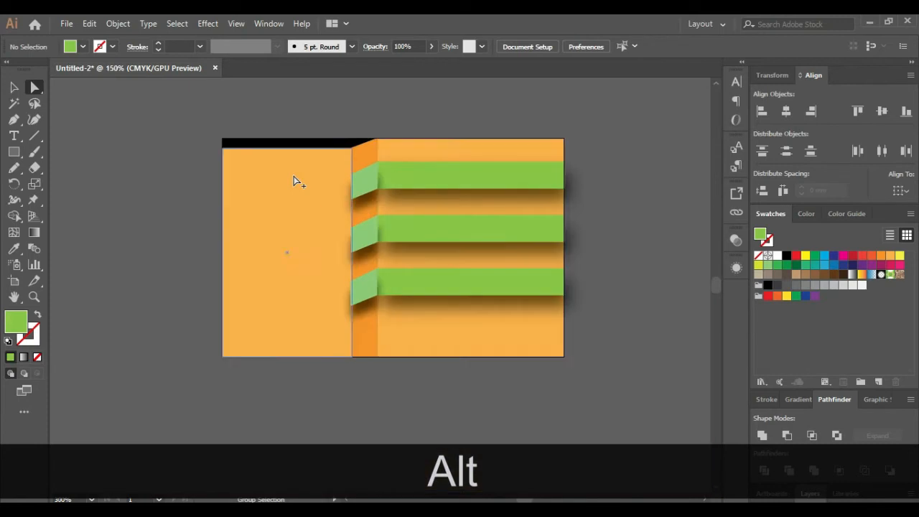
Fill the background and left panel dark green and delete the orange strip
left_click(466, 323, "alt")
left_click(785, 268)
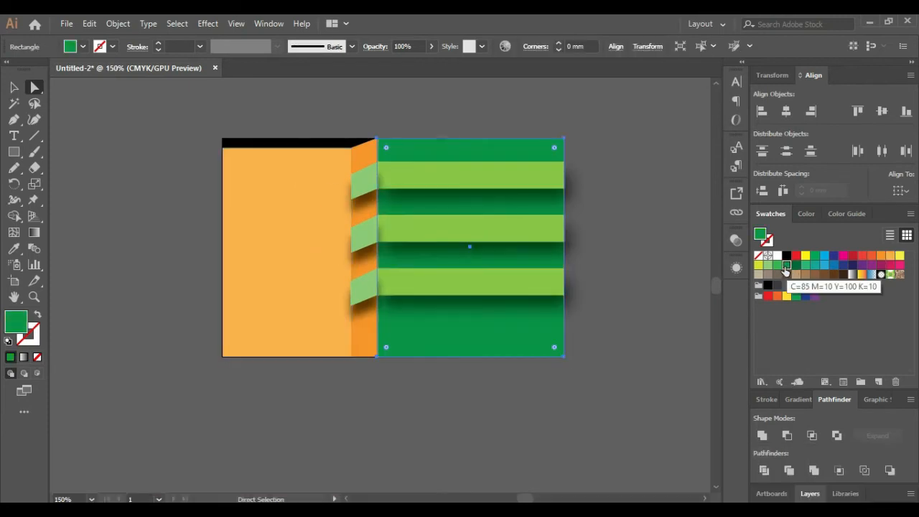
left_click(366, 155)
key("Delete")
left_click(328, 242)
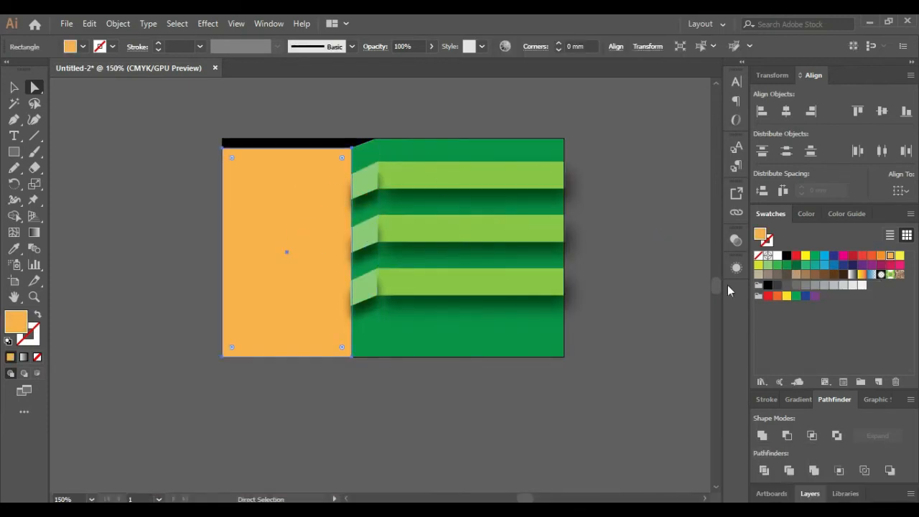
left_click(795, 267)
left_click(788, 266)
left_click(688, 243)
scroll(336, 156, "up", 2)
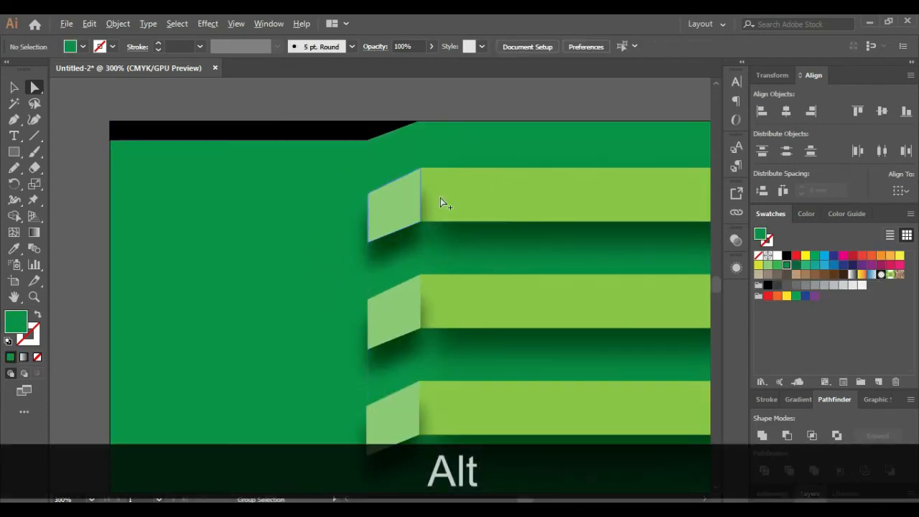
Inspect the Drop Shadow settings of the top ribbon's pale slanted end in Appearance
scroll(440, 200, "up", 2)
left_click(383, 239)
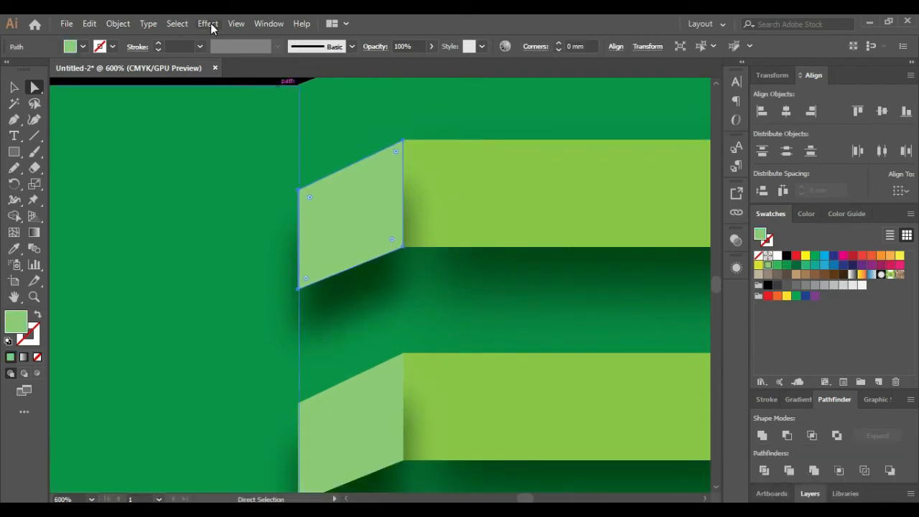
left_click(736, 240)
left_click(736, 267)
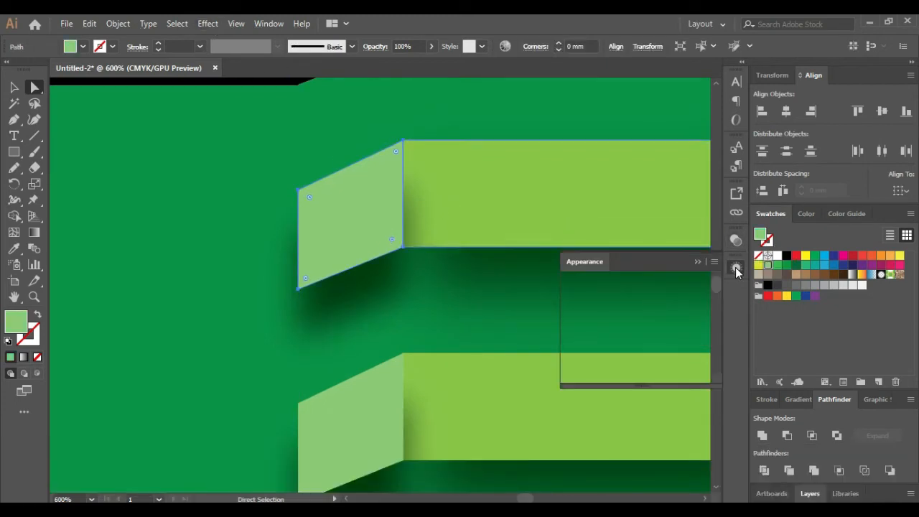
left_click(614, 348)
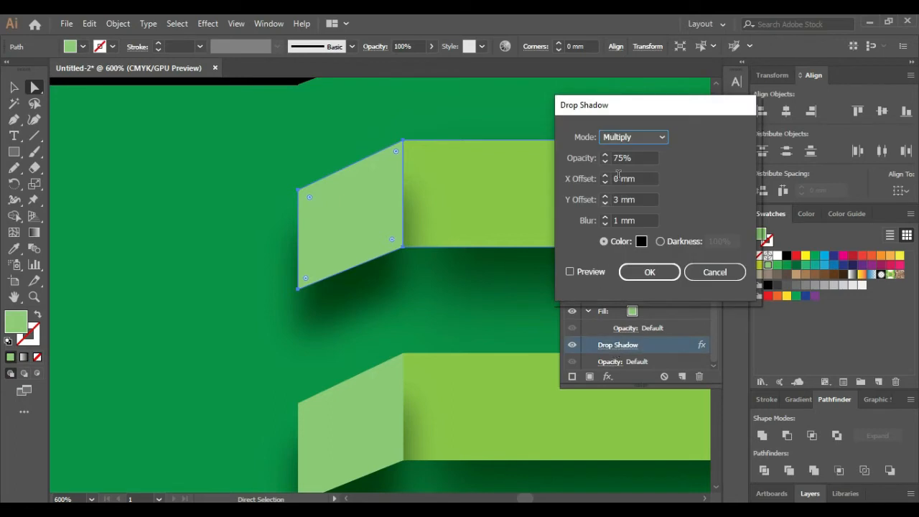
left_click(633, 136)
left_click(630, 149)
left_click(649, 272)
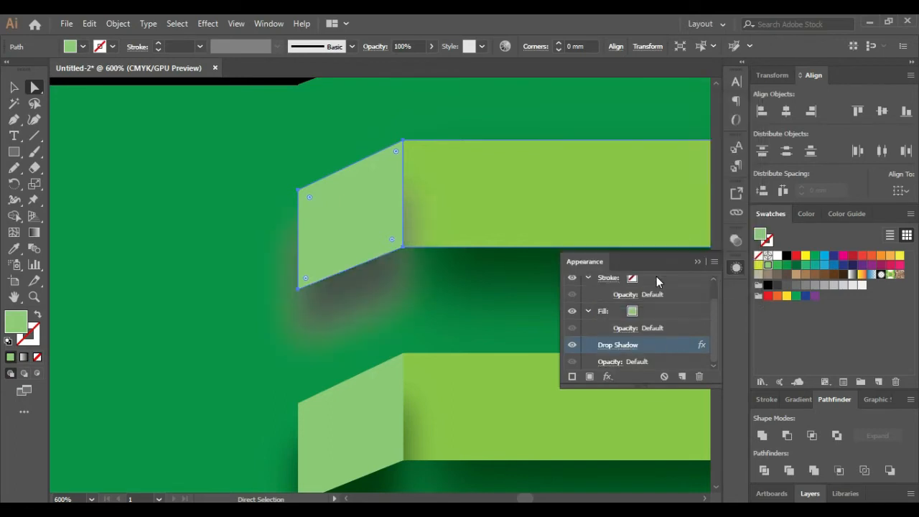
left_click(609, 348)
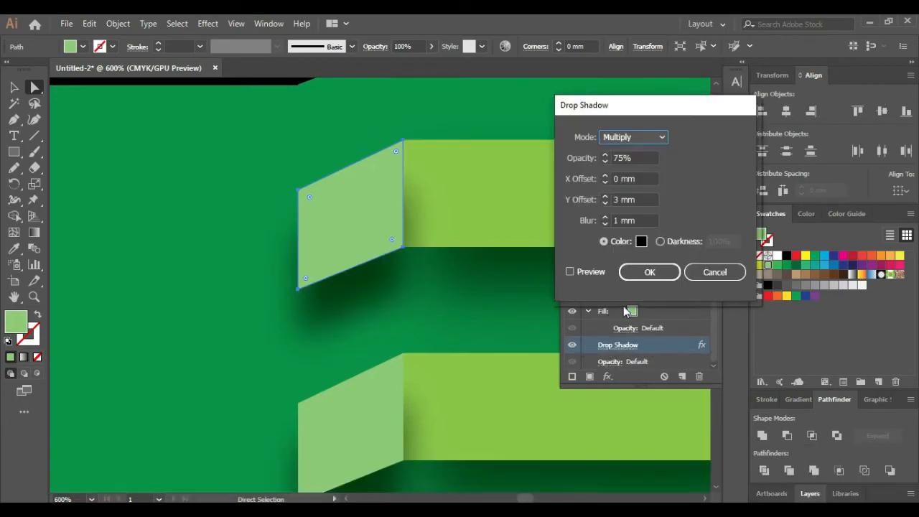
left_click(705, 274)
Turn off the drop shadow on the top and next two pale end pieces
left_click(572, 346)
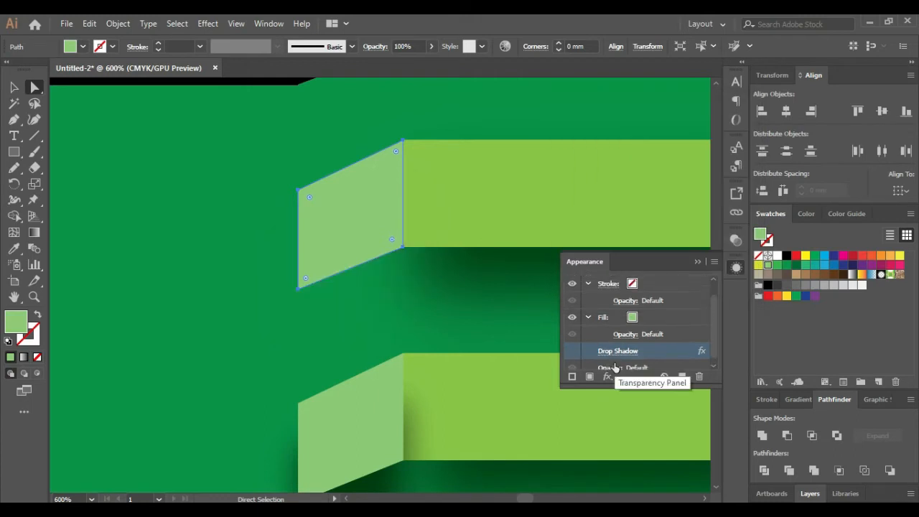
left_click(623, 228)
left_click(572, 351)
left_click(528, 373)
left_click(573, 350)
left_click(360, 413)
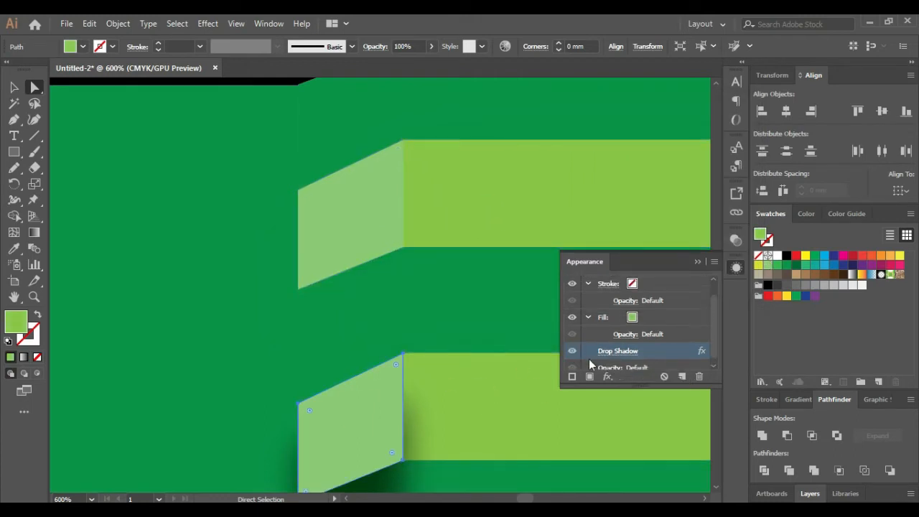
left_click(572, 350)
scroll(433, 341, "down", 7)
Turn off the drop shadow on the remaining pale end pieces down to the bottom
left_click(445, 380)
left_click(573, 350)
left_click(373, 398)
left_click(572, 350)
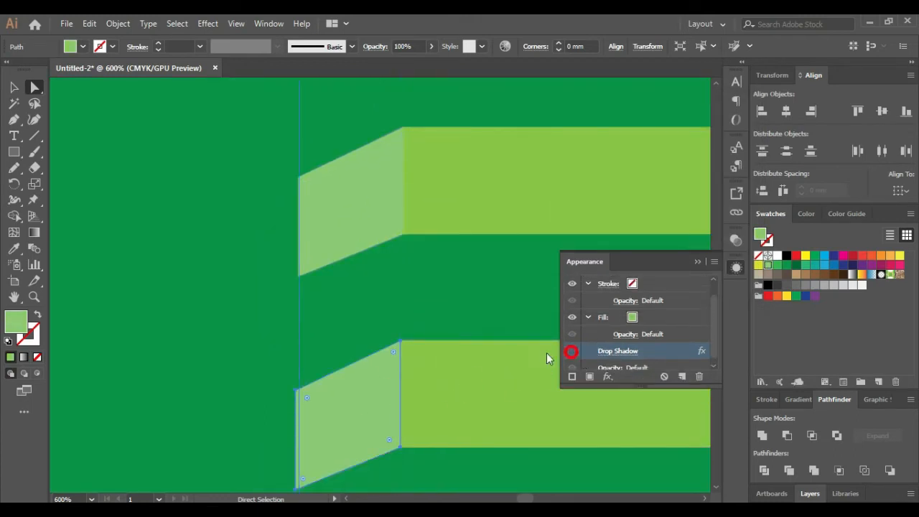
scroll(548, 355, "down", 3)
left_click(697, 262)
scroll(468, 261, "down", 4)
left_click(449, 137)
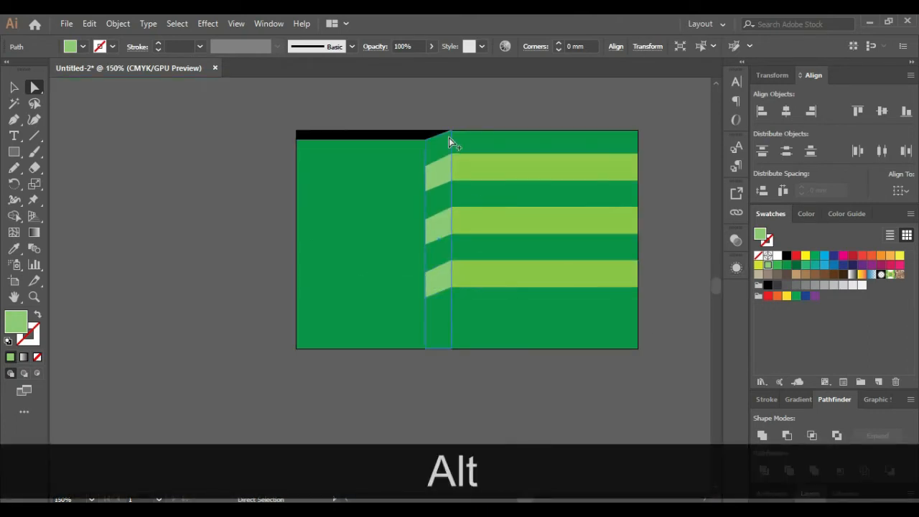
Apply the C=80 M=10 Y=100 K=10 green swatch to the slanted fold strip
scroll(448, 137, "up", 3)
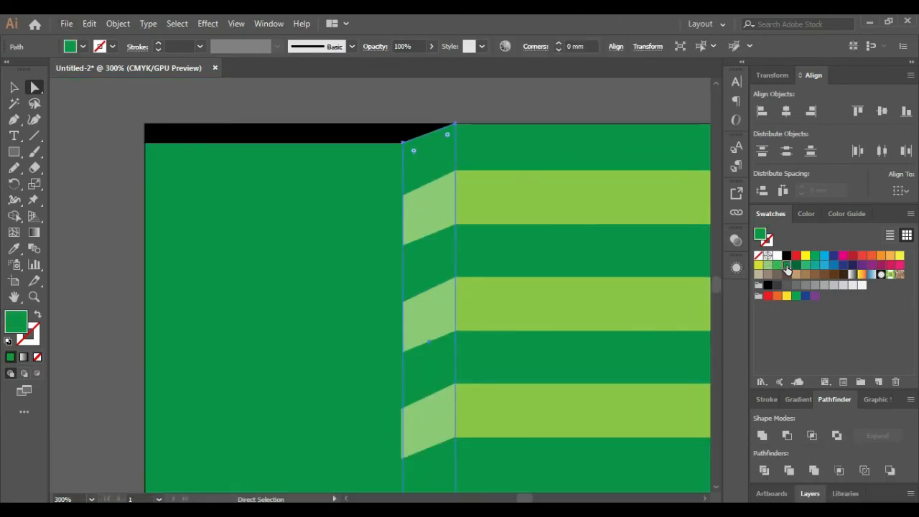
double_click(787, 266)
left_click(531, 351)
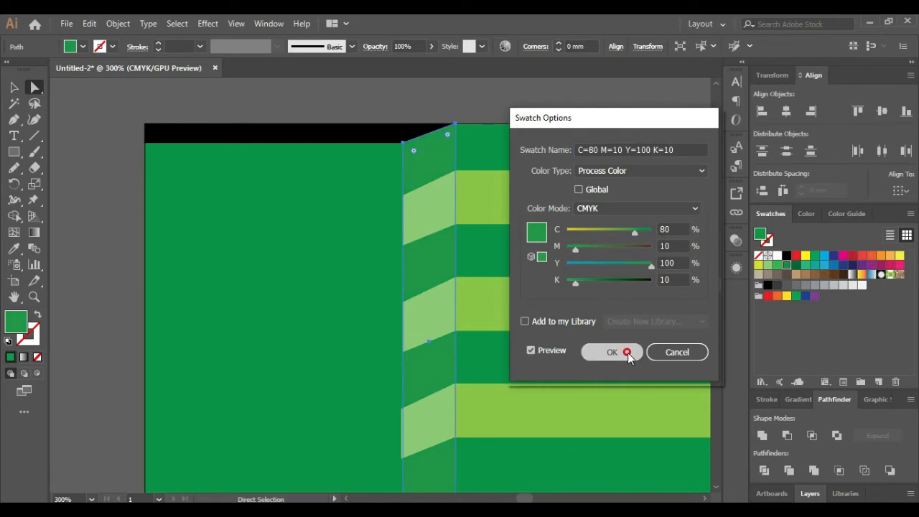
left_click(611, 351)
scroll(377, 133, "down", 5, "alt")
left_click(580, 186)
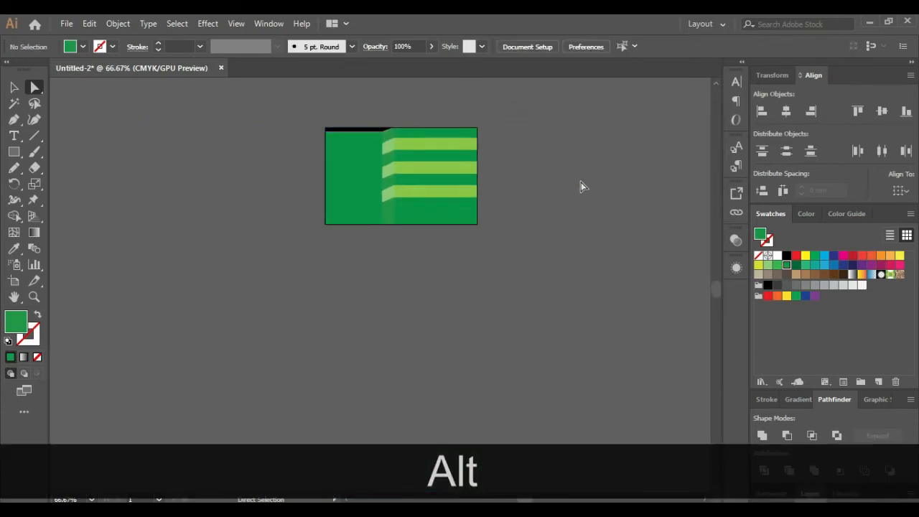
scroll(385, 114, "up", 2, "alt")
left_click(401, 191)
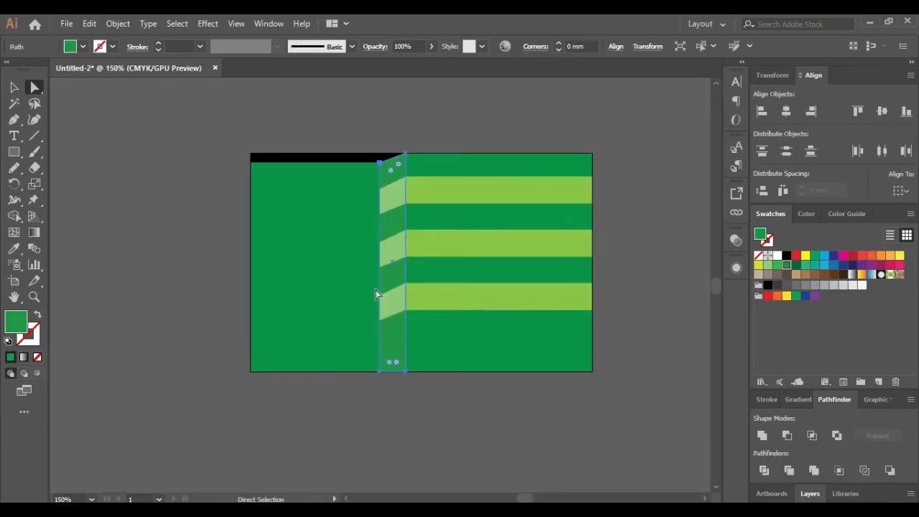
Widen the fold strip by nudging its left anchors two steps left
left_click(381, 371)
left_click(379, 163, "shift")
key("Left")
key("Left")
key("Left")
key("Left")
key("Left")
key("Left")
key("Left")
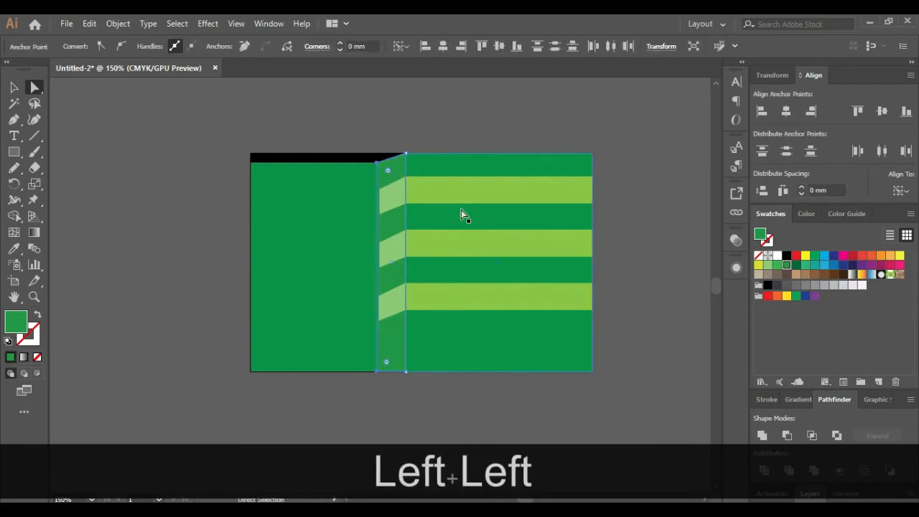
key("Left")
key("Left")
key("Left")
left_click(441, 131)
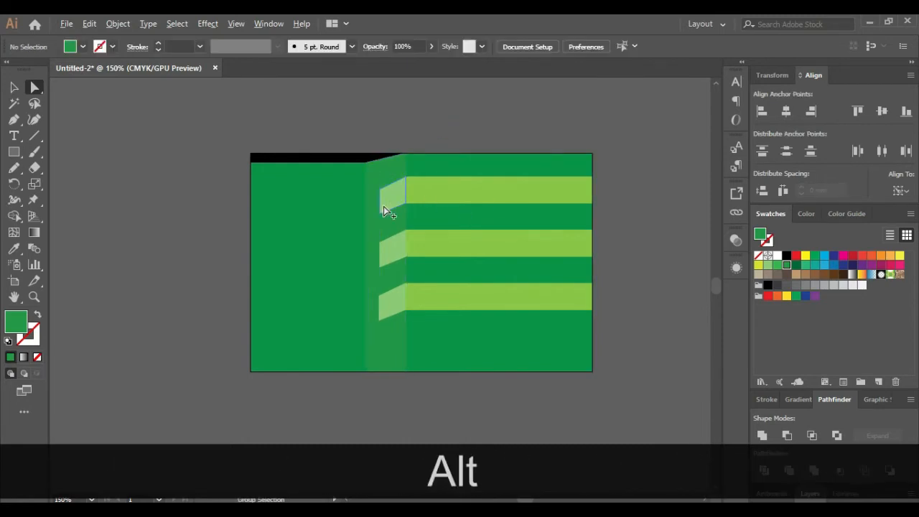
Stretch the top light end piece left to meet the fold strip's new edge
scroll(390, 207, "up", 1, "alt")
left_click(386, 210)
scroll(385, 209, "up", 1, "alt")
left_click(376, 219)
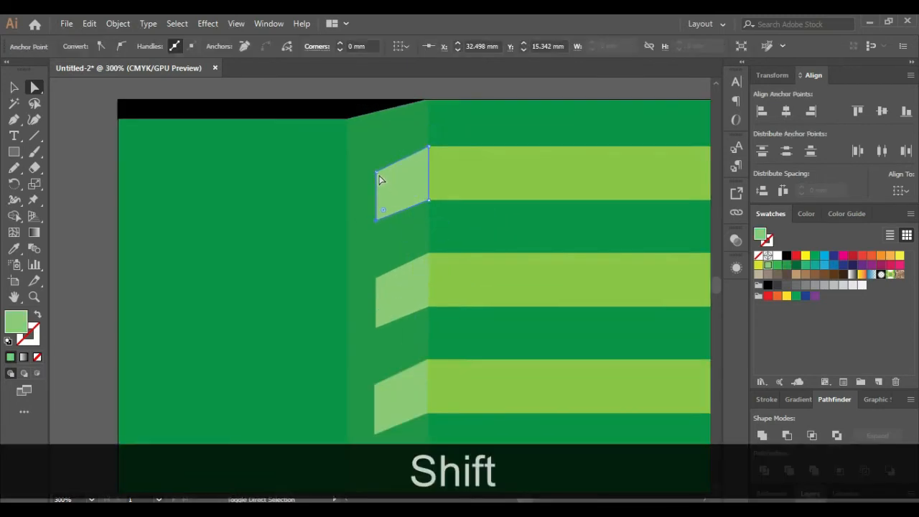
left_click(376, 174, "shift")
key("Left")
key("Left")
key("Left")
key("Left")
key("Left")
key("Left")
key("Left")
key("Left")
key("Left")
key("Left")
key("Left")
key("Left")
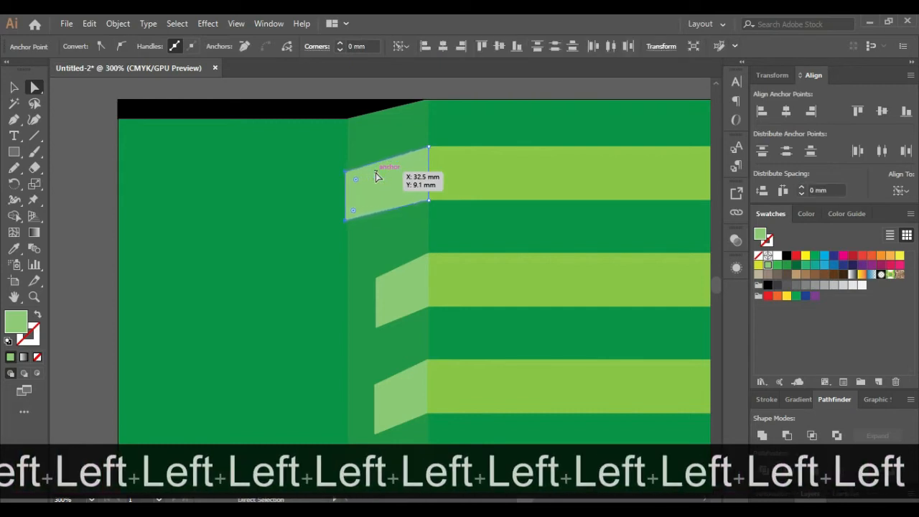
scroll(379, 178, "down", 3, "alt")
scroll(379, 178, "up", 2, "alt")
Adjust the middle end piece's anchor selection and type part of the phone number
left_click(403, 248)
scroll(396, 248, "up", 2, "alt")
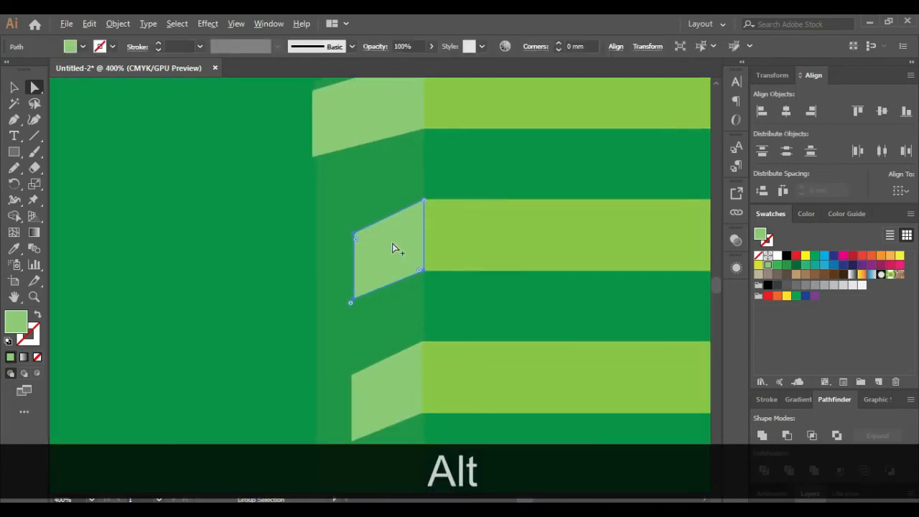
left_click(354, 300, "shift")
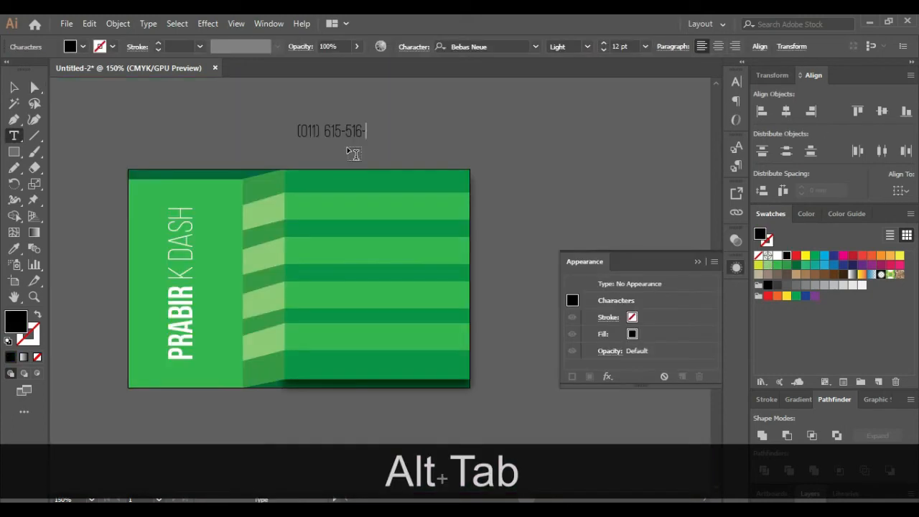
type("-0702")
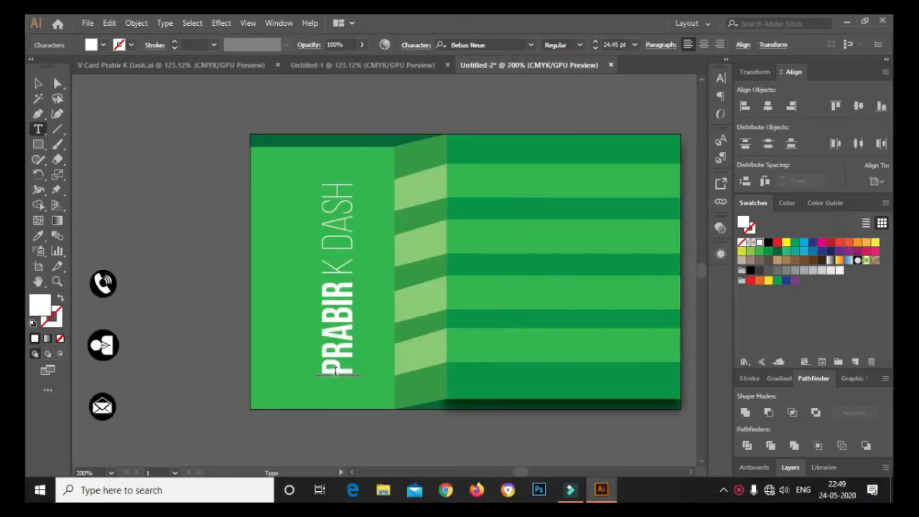
Replace the vertical name with the cardholder's full name, setting the surname to Light weight
left_click_drag(334, 371, 306, 184)
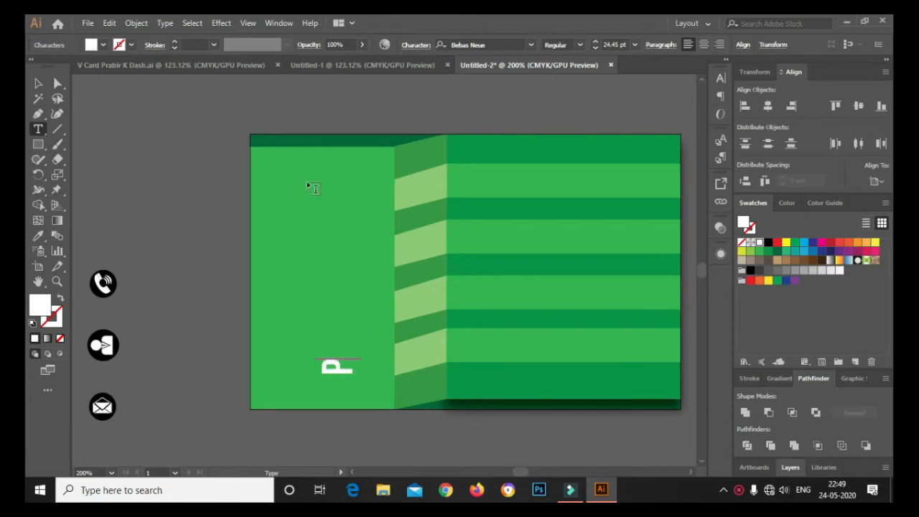
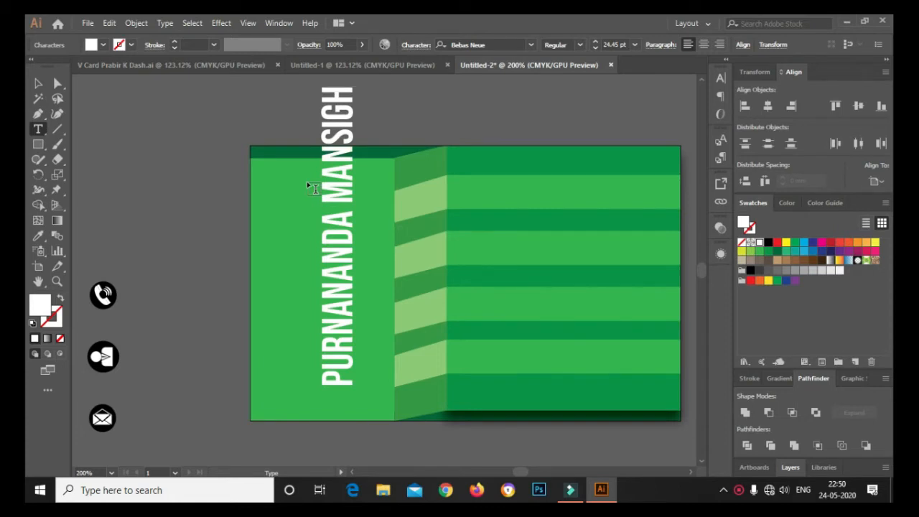
left_click_drag(337, 87, 335, 197)
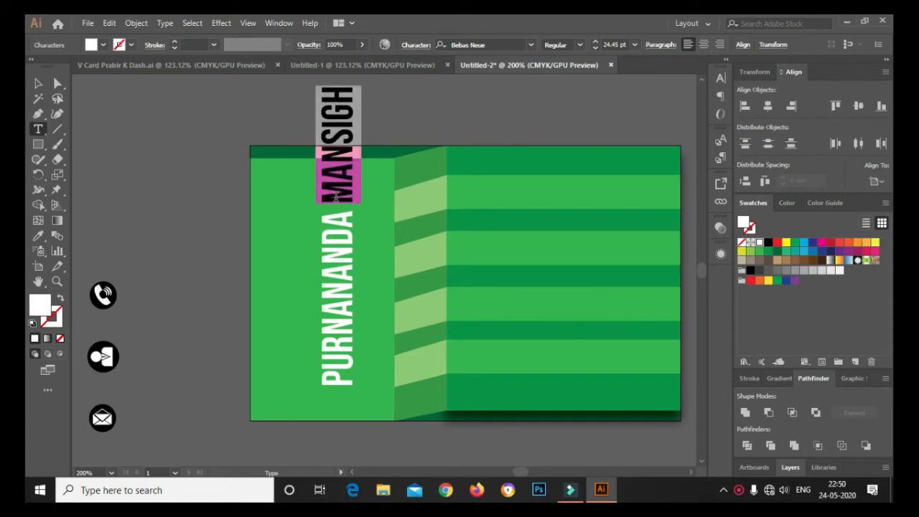
left_click(498, 43)
left_click(579, 44)
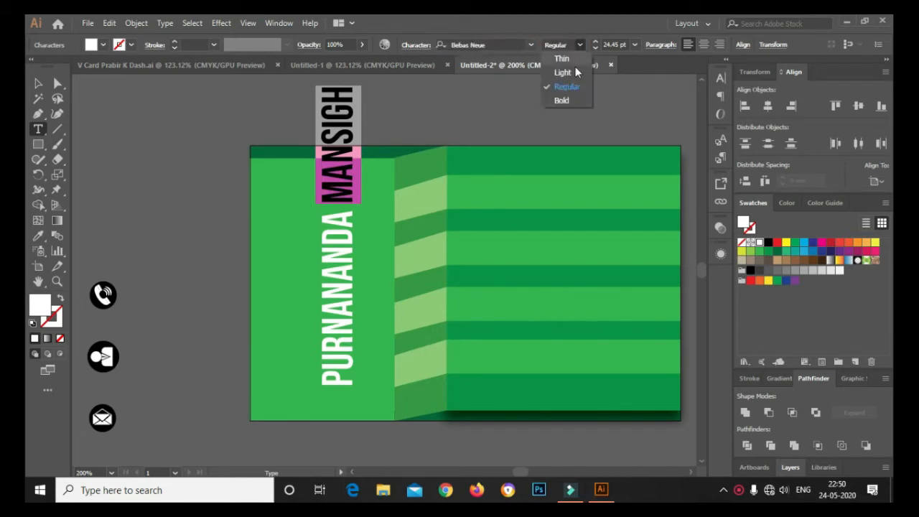
left_click(574, 71)
left_click(39, 83)
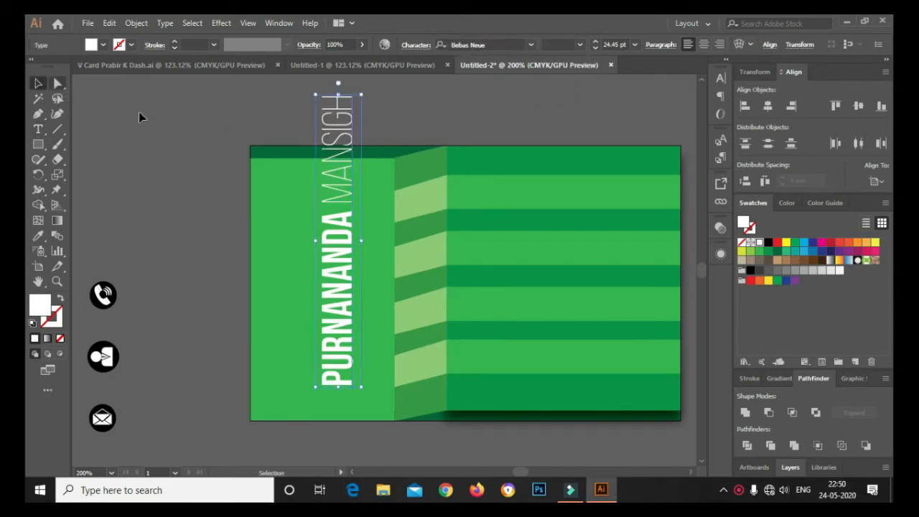
Set the vertical name to 12 pt and move it up into the left green panel
left_click(612, 45)
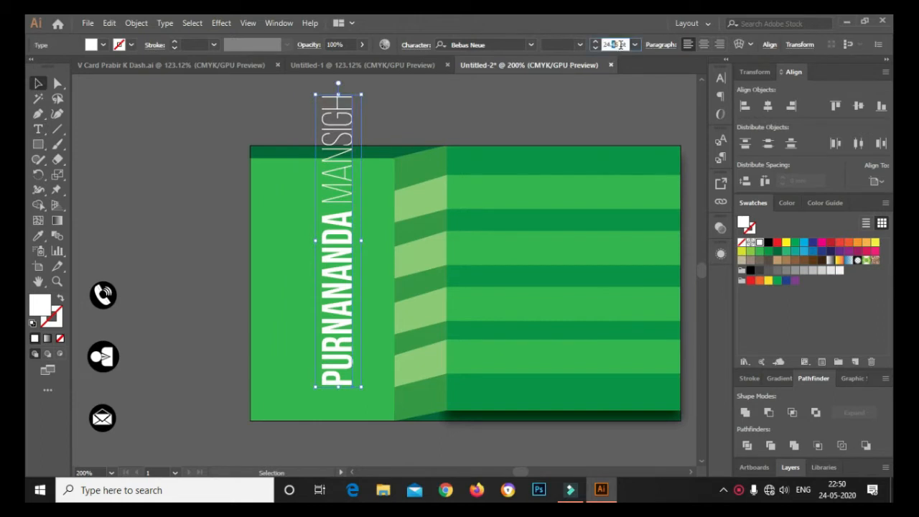
double_click(622, 45)
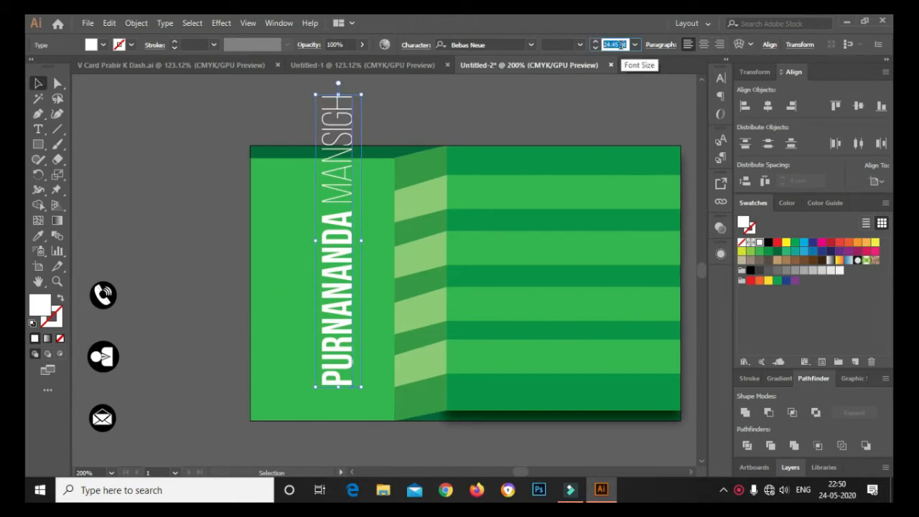
type("12")
key("Return")
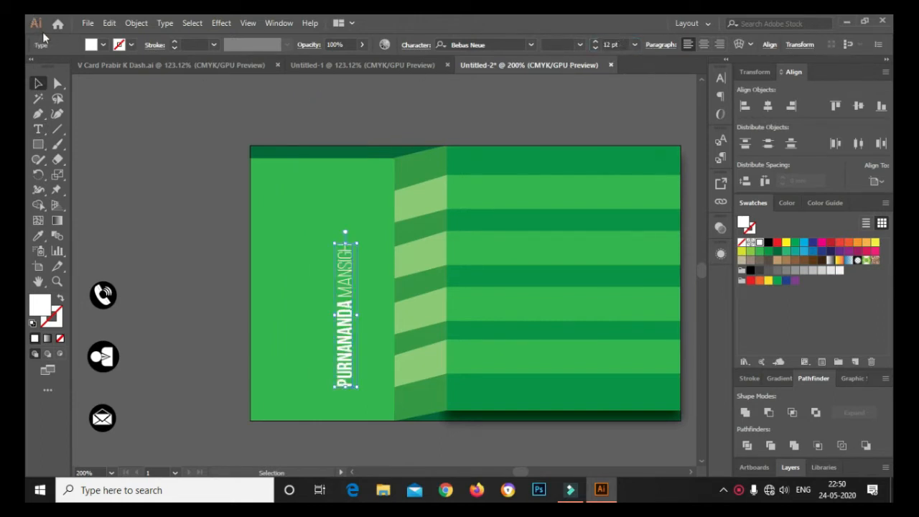
left_click_drag(346, 327, 317, 280)
left_click(173, 234)
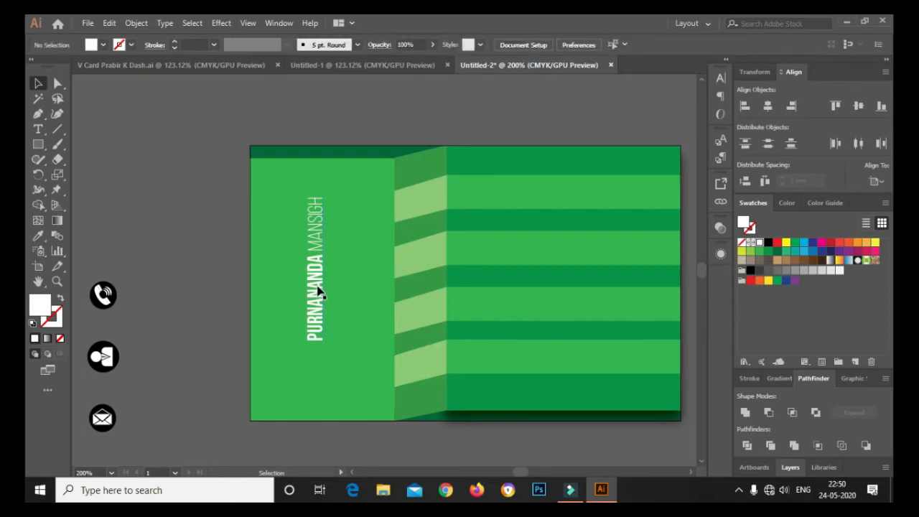
left_click(38, 128)
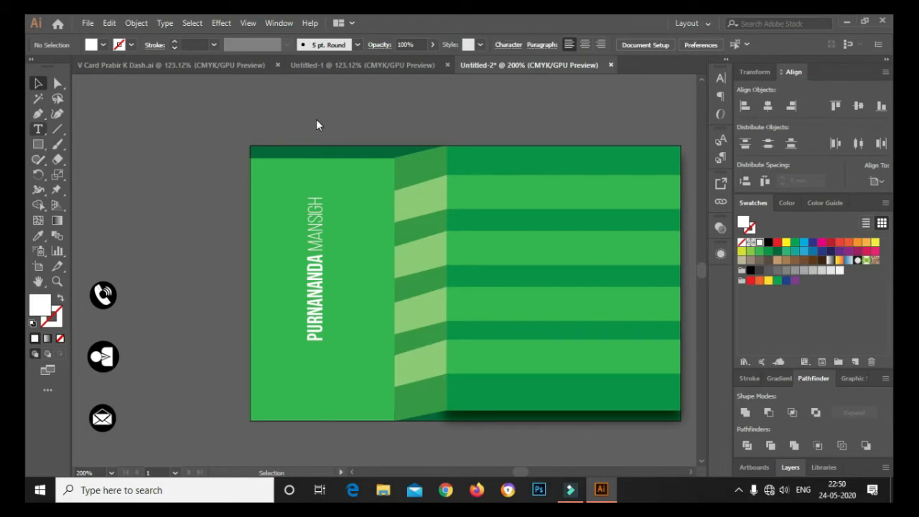
Type the title 'GRAPHIC DESIGNER' on a new text line above the card
left_click(317, 120)
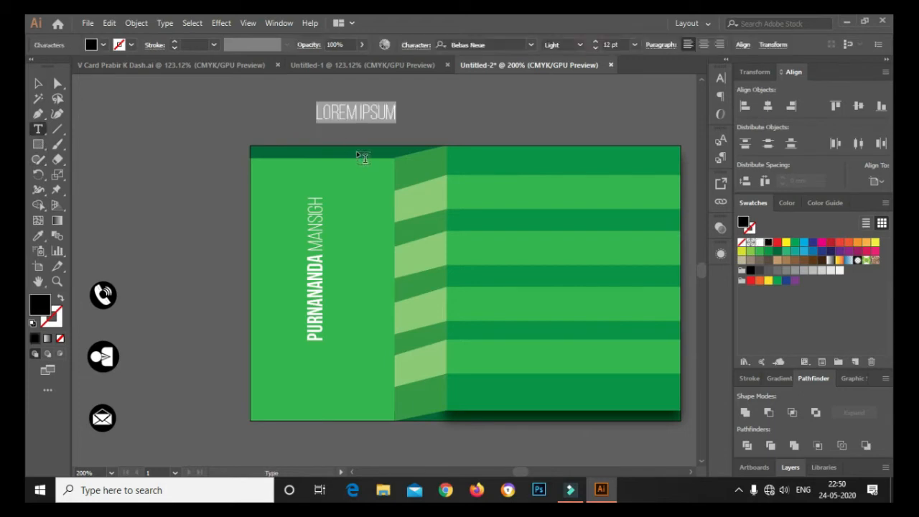
type("GRA")
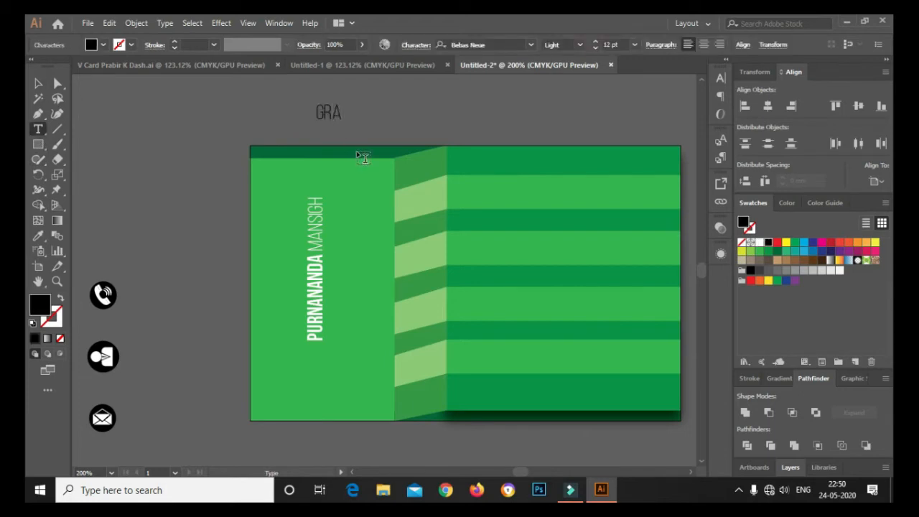
type("PHIC DESIGNER")
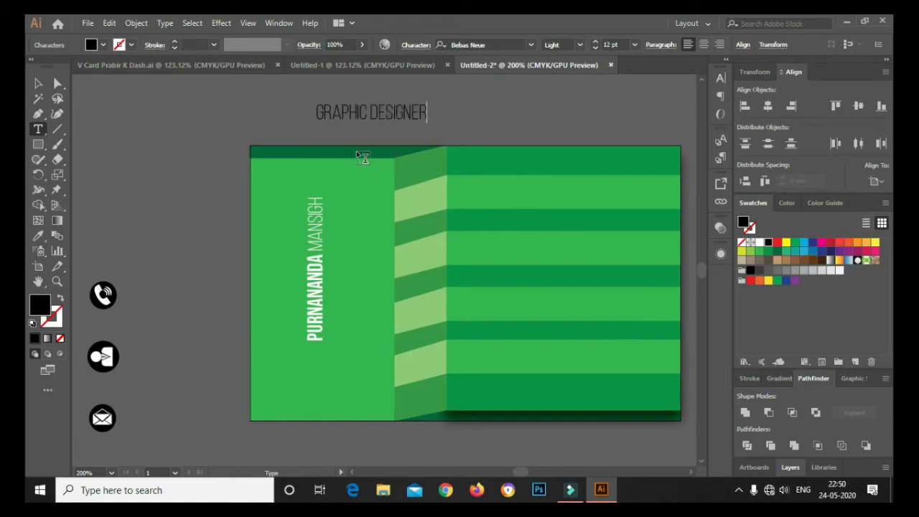
left_click(38, 83)
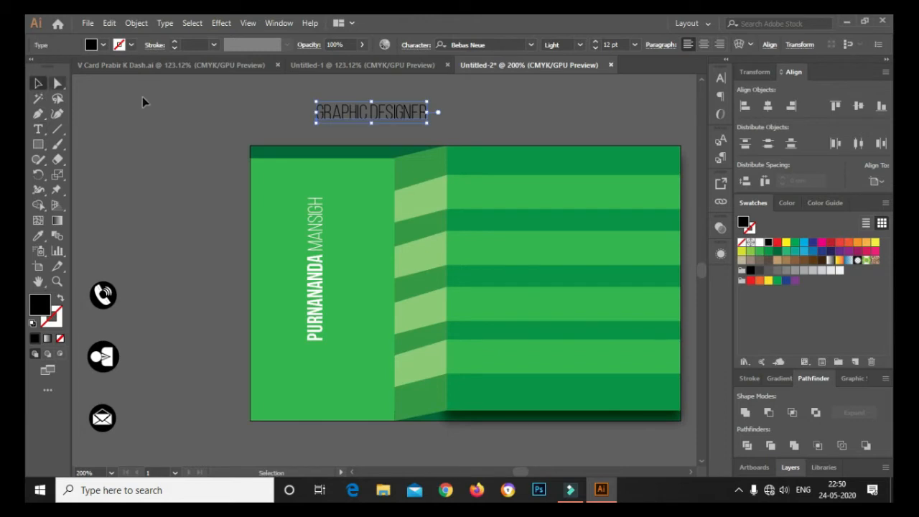
Rotate the GRAPHIC DESIGNER title 90 degrees using Transform > Rotate
right_click(376, 110)
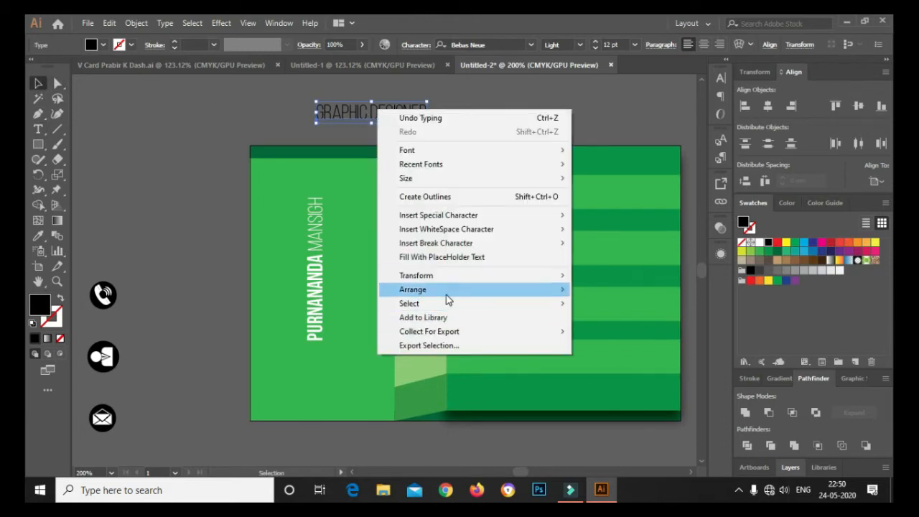
mouse_move(446, 294)
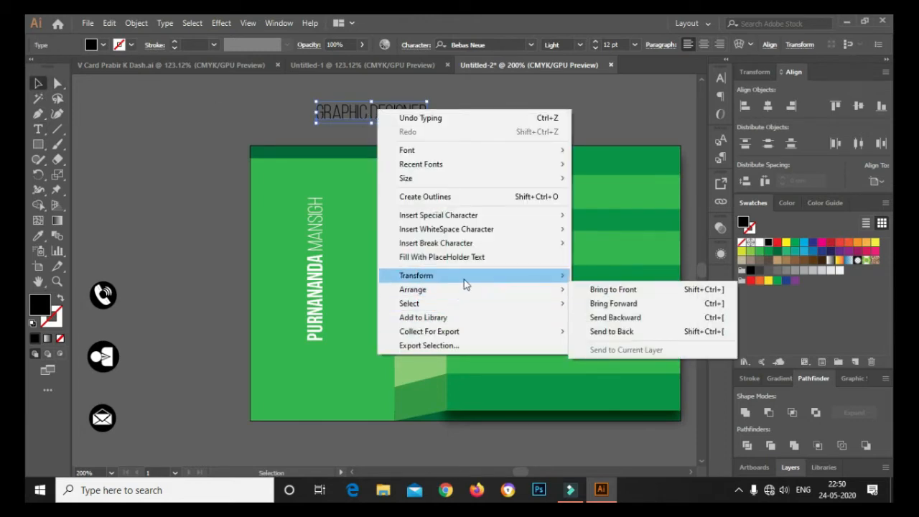
mouse_move(516, 283)
left_click(613, 309)
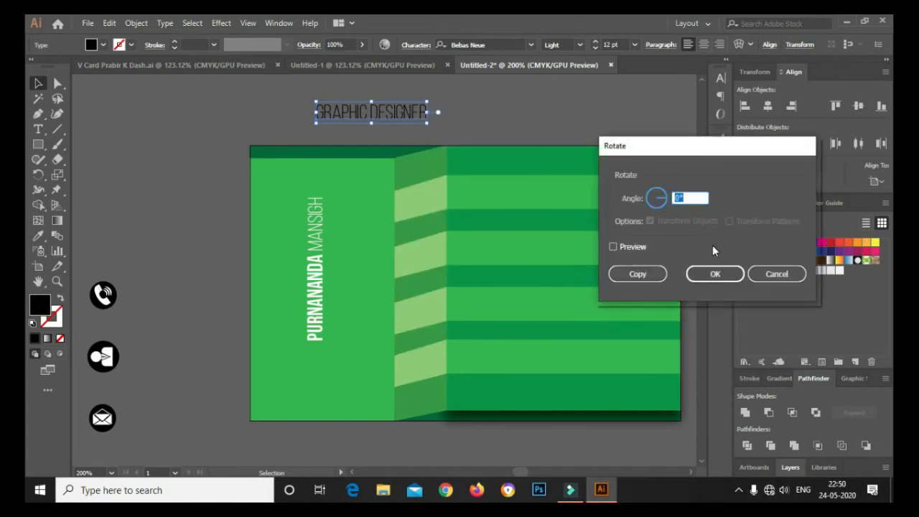
type("90")
key("Return")
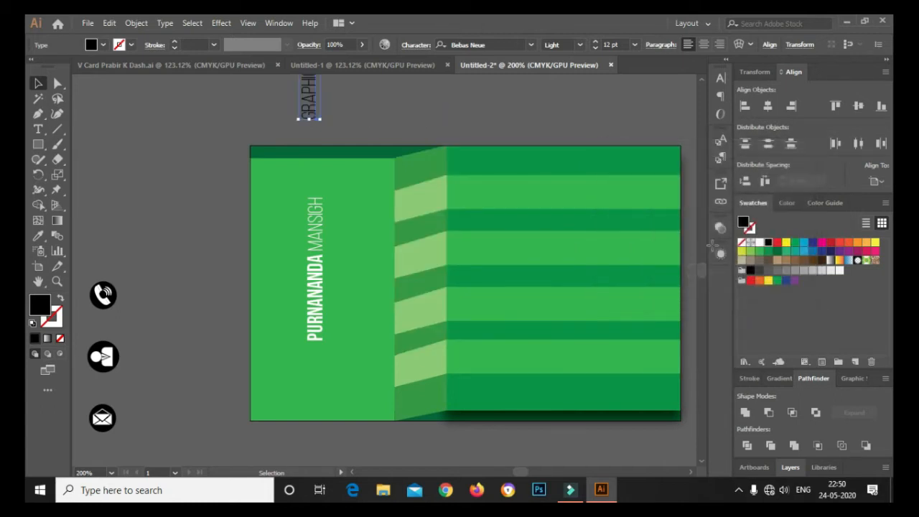
Move the vertical title beside the name, make it 9 pt white, and align it there
left_click_drag(313, 105, 339, 287)
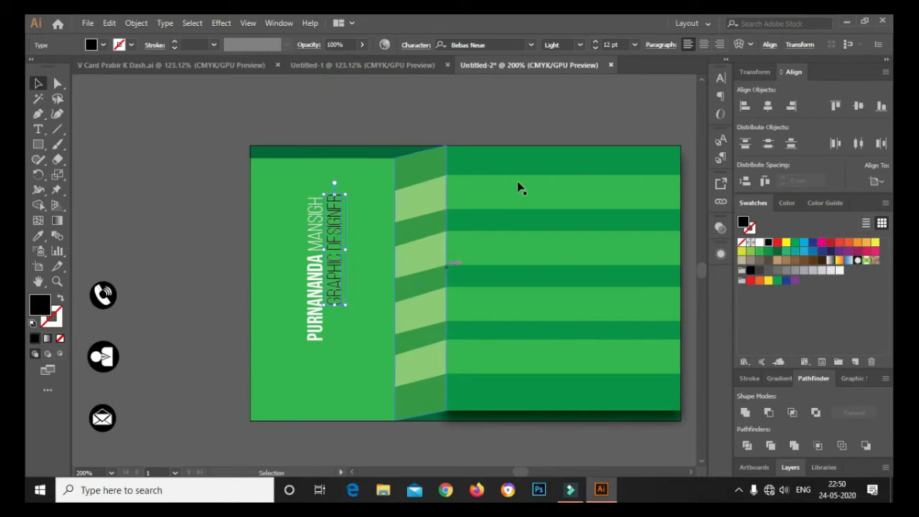
left_click(622, 44)
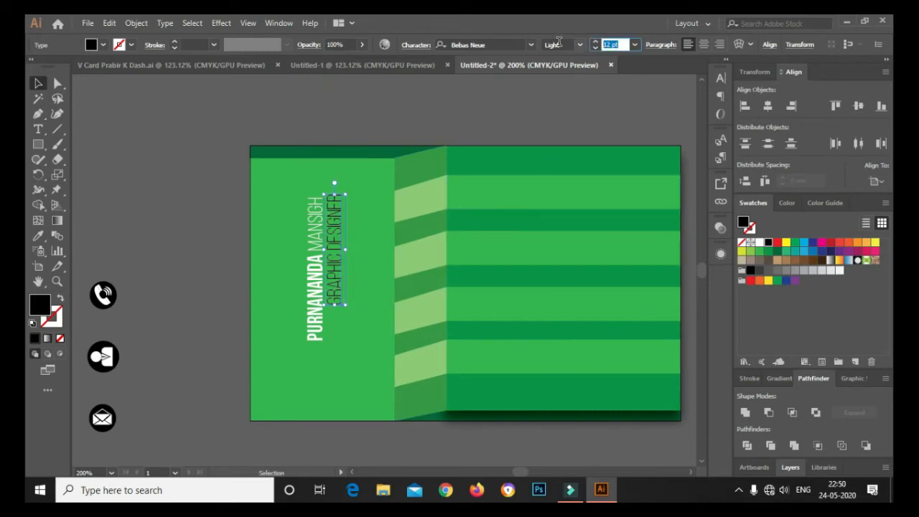
type("9")
key("Return")
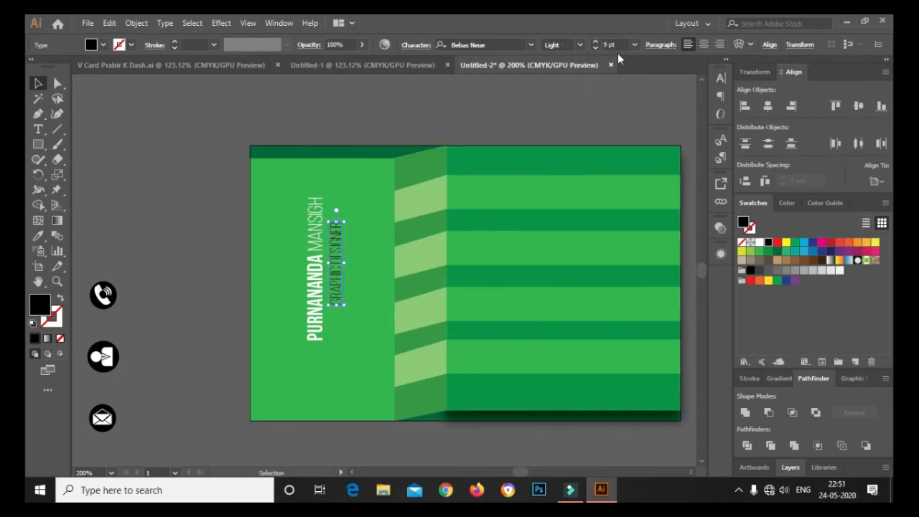
left_click(621, 45)
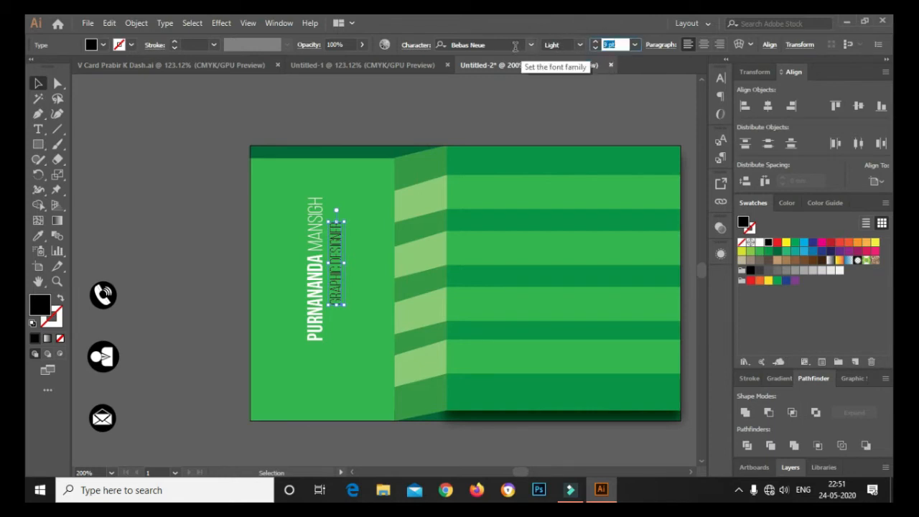
left_click(759, 243)
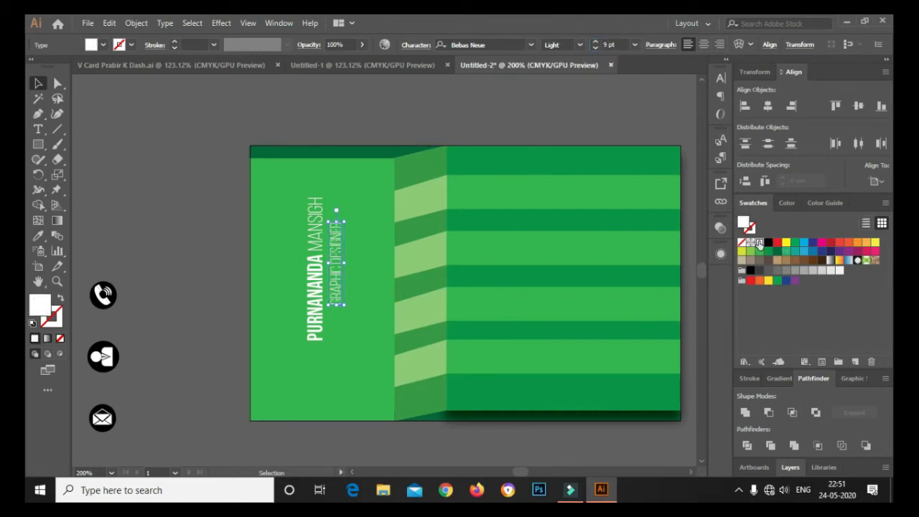
left_click(108, 112)
left_click_drag(332, 269, 329, 302)
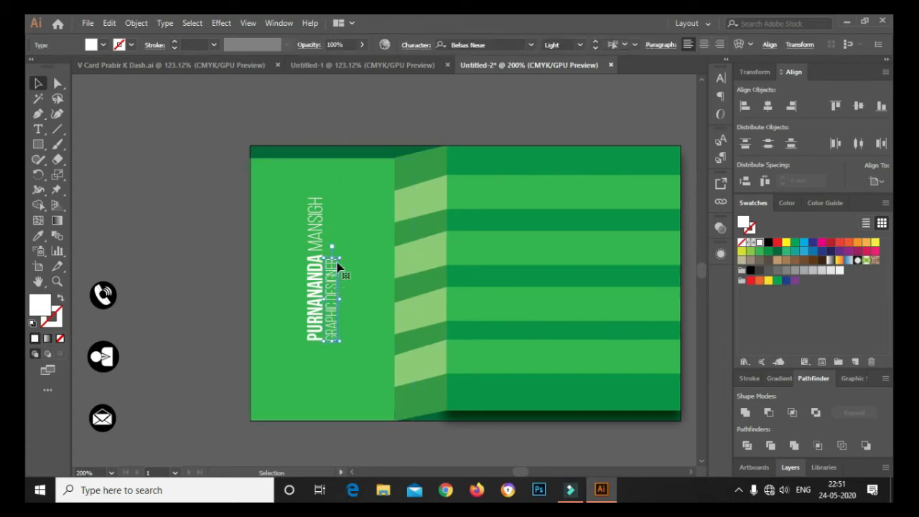
left_click_drag(337, 267, 343, 267)
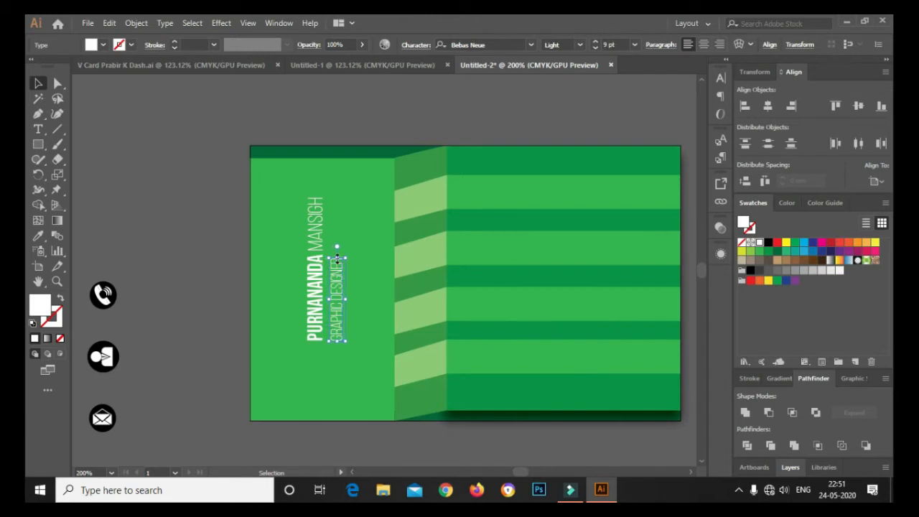
left_click(181, 201)
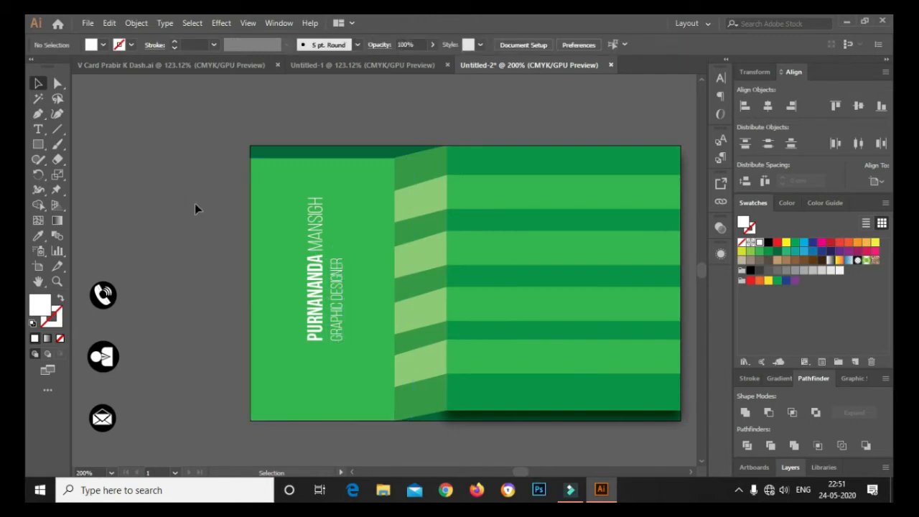
Reduce the title's font size to 7 pt
left_click(339, 269)
left_click(340, 300)
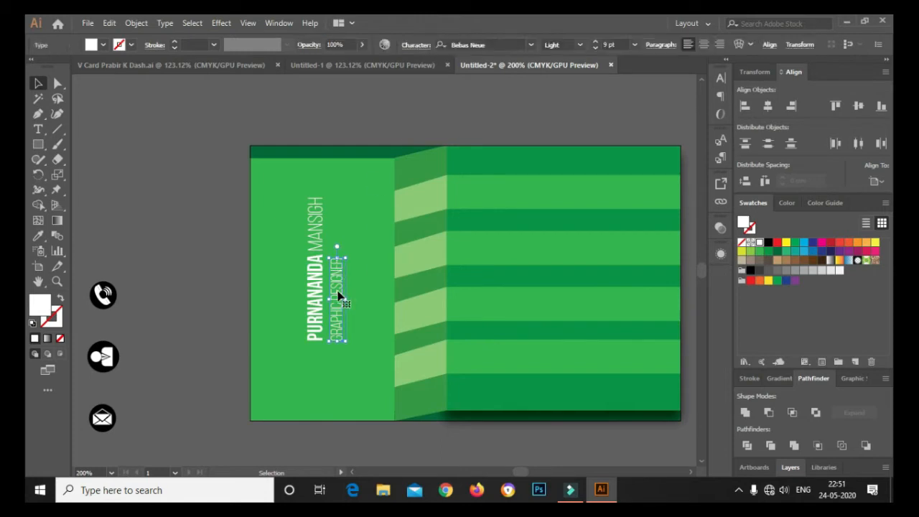
left_click(623, 44)
type("7")
key("Return")
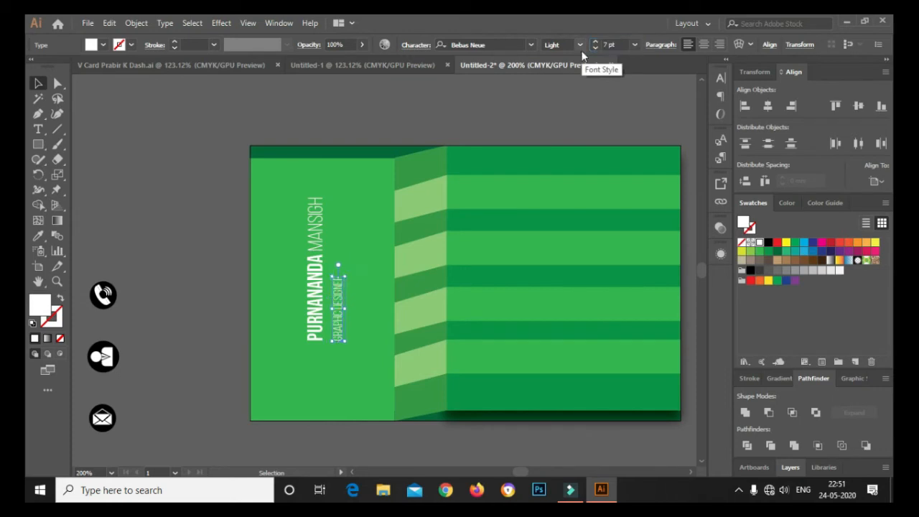
left_click(118, 135)
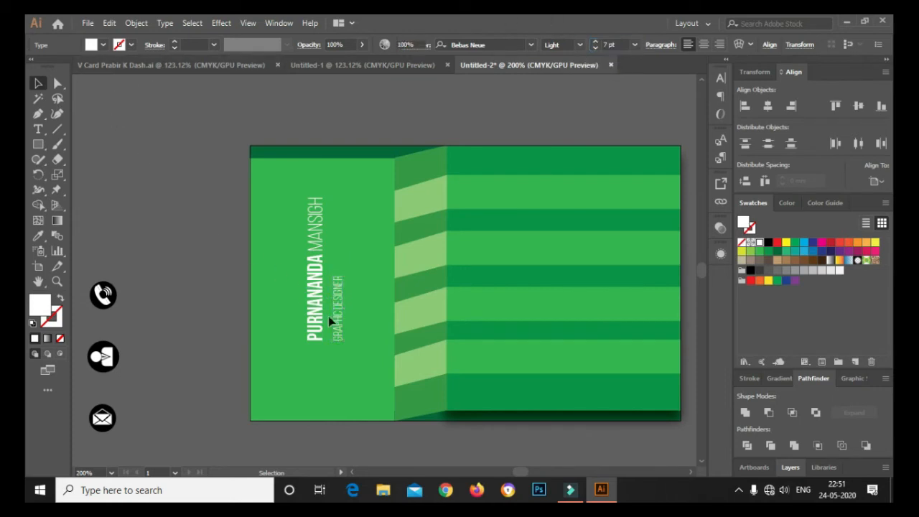
Nudge the title slightly left and up, then drag the middle icon onto the card
left_click(341, 332)
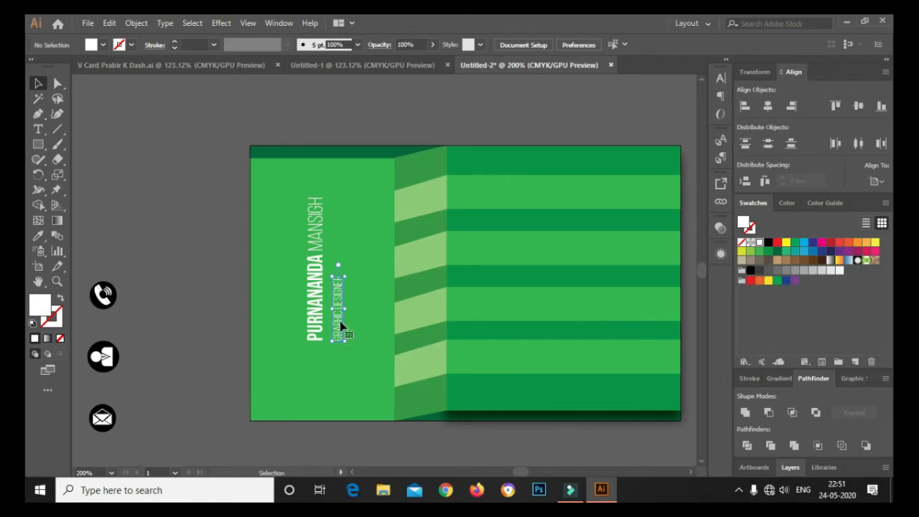
key("Left")
key("Left")
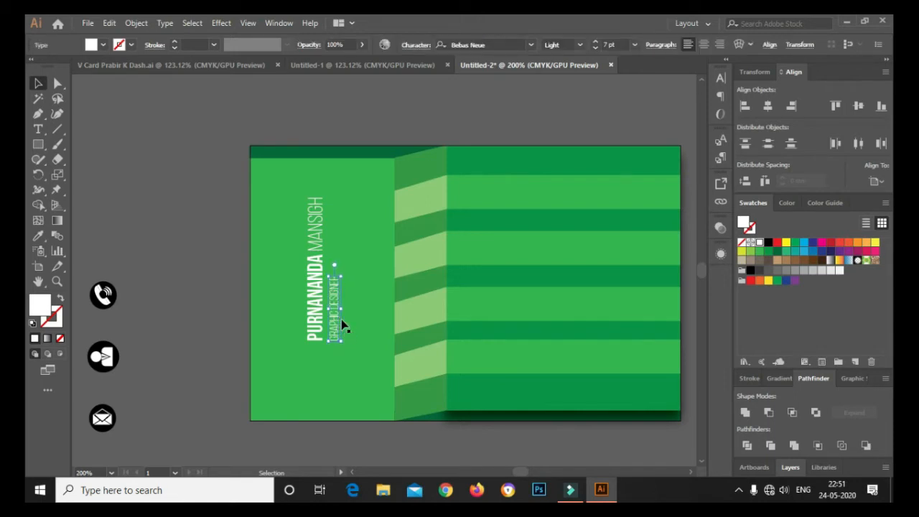
key("Up")
left_click(198, 110)
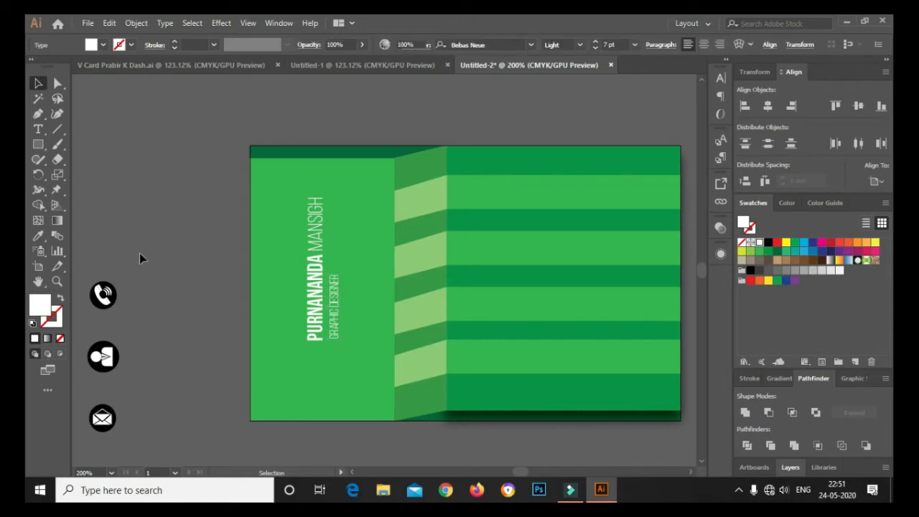
left_click_drag(104, 364, 323, 362)
Place the icon under the name and draw a thin left-edge strip in the top band's dark green
left_click(165, 264)
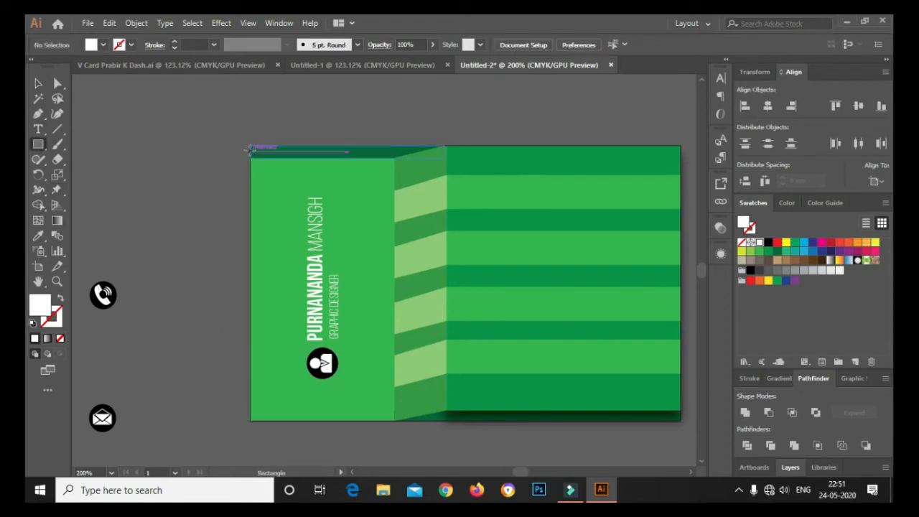
left_click_drag(251, 146, 259, 422)
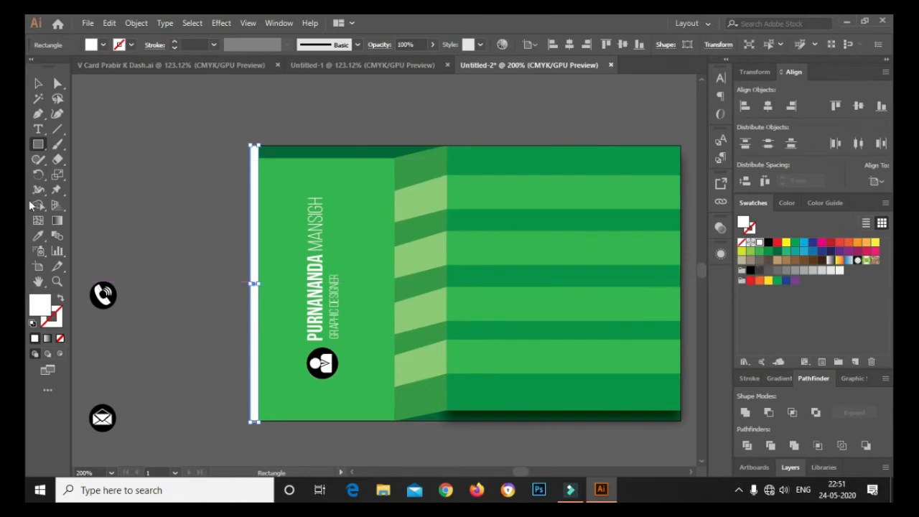
left_click(38, 235)
left_click(294, 148)
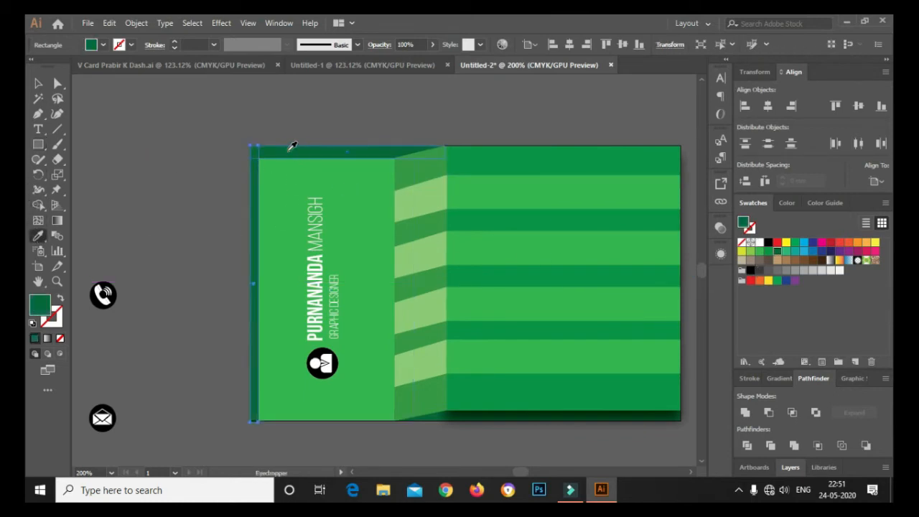
Widen the dark green left-edge strip slightly
key("v")
left_click(205, 113)
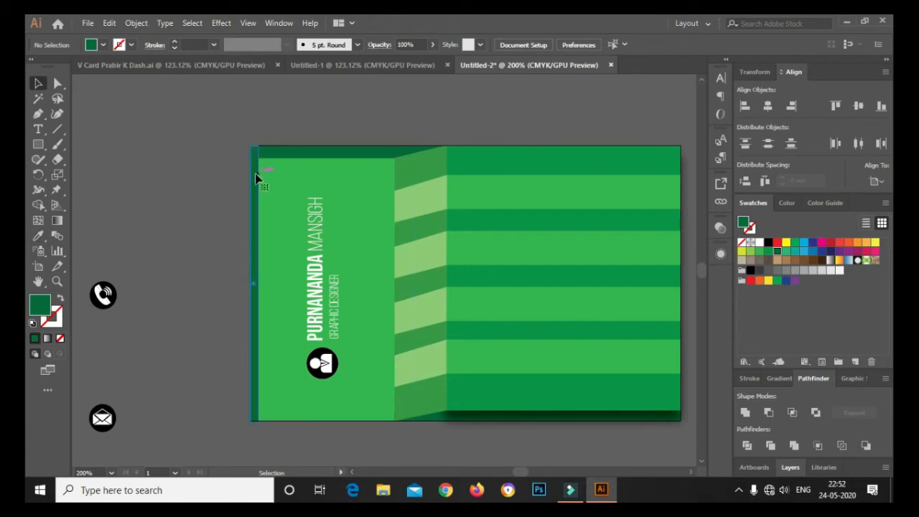
left_click(256, 181)
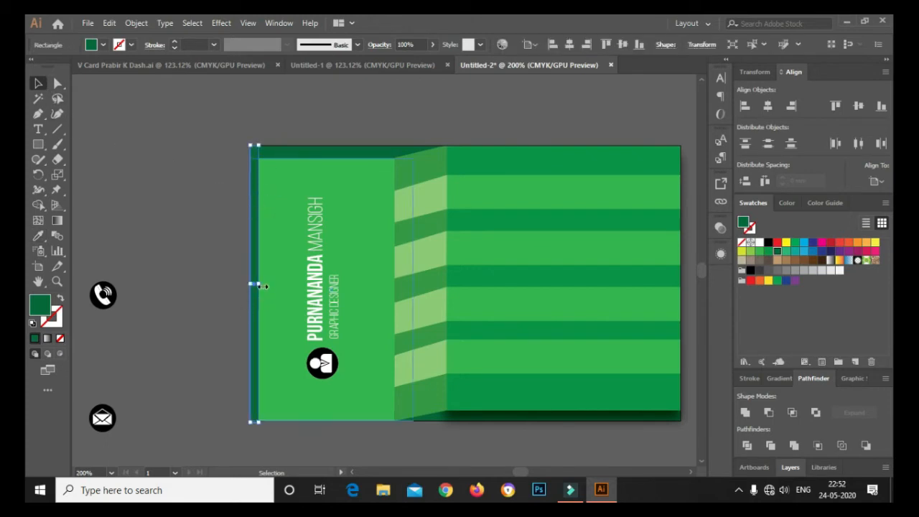
left_click_drag(259, 284, 261, 285)
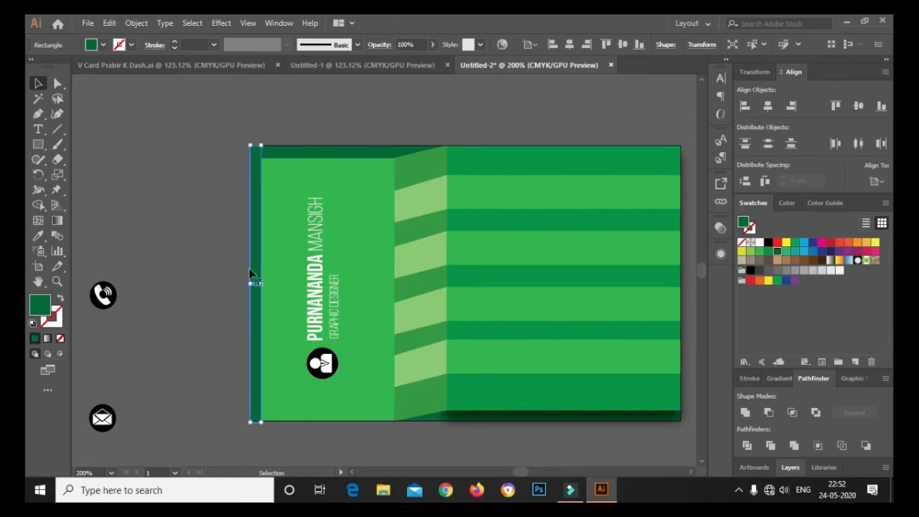
left_click(179, 196)
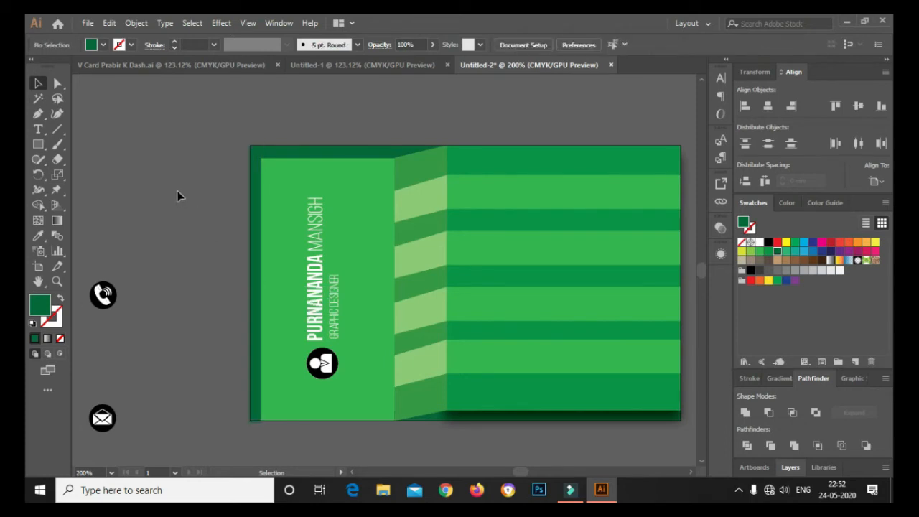
left_click(42, 145)
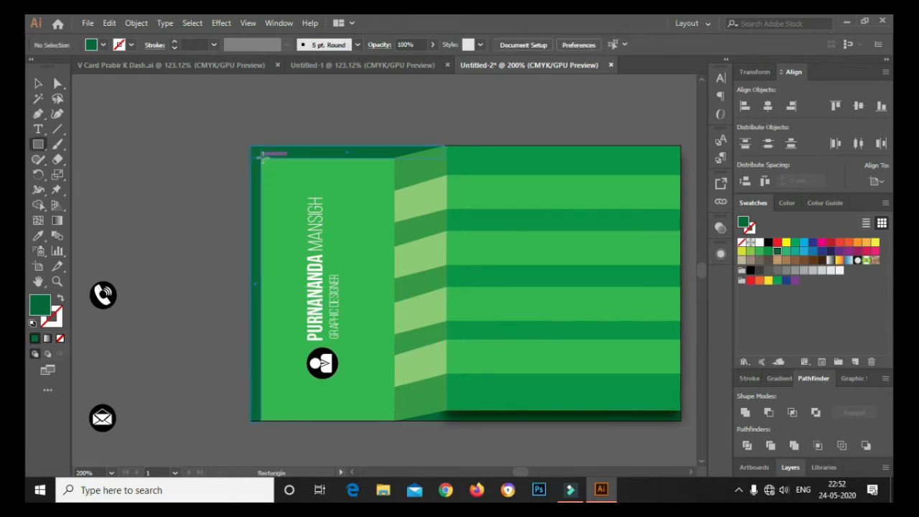
Draw a second thin left-edge strip, fill it medium green, and raise its top-left corner
left_click_drag(263, 156, 269, 419)
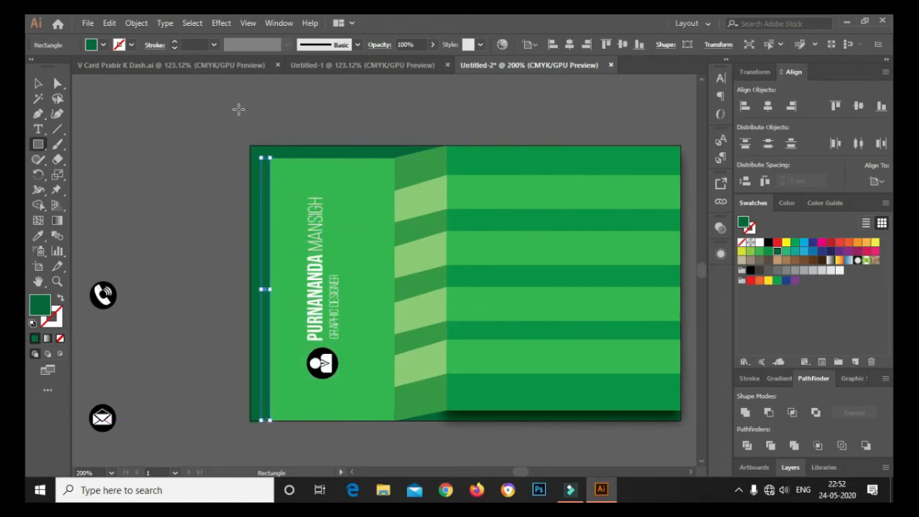
scroll(264, 149, "up", 4)
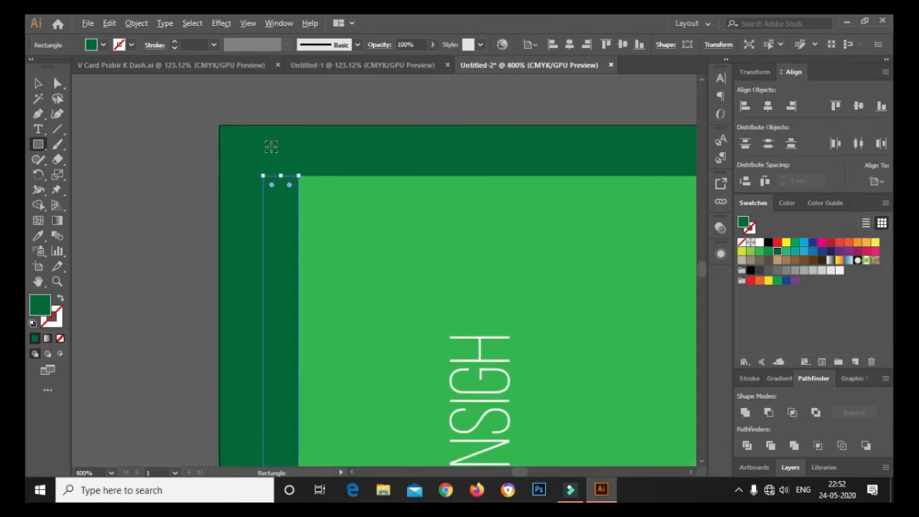
left_click(58, 83)
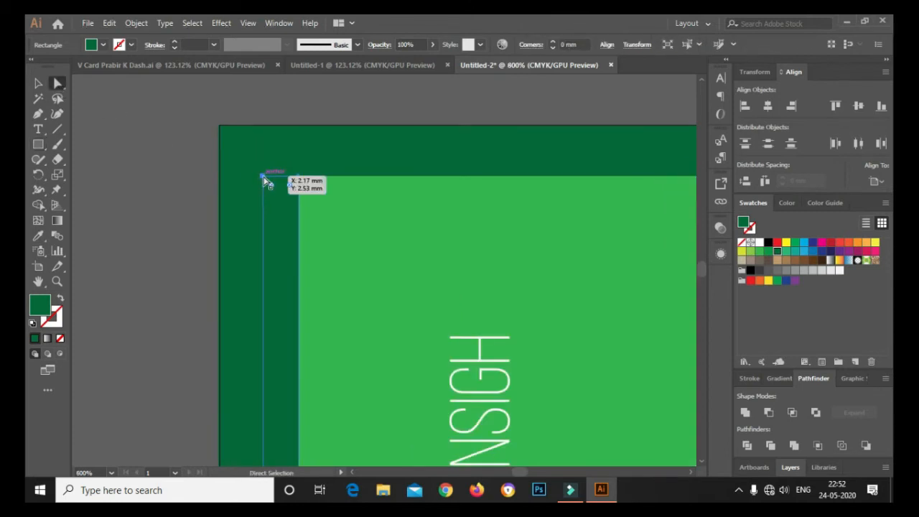
left_click(267, 180)
key("Up")
key("Up")
key("Up")
key("Up")
key("Up")
key("Up")
key("Up")
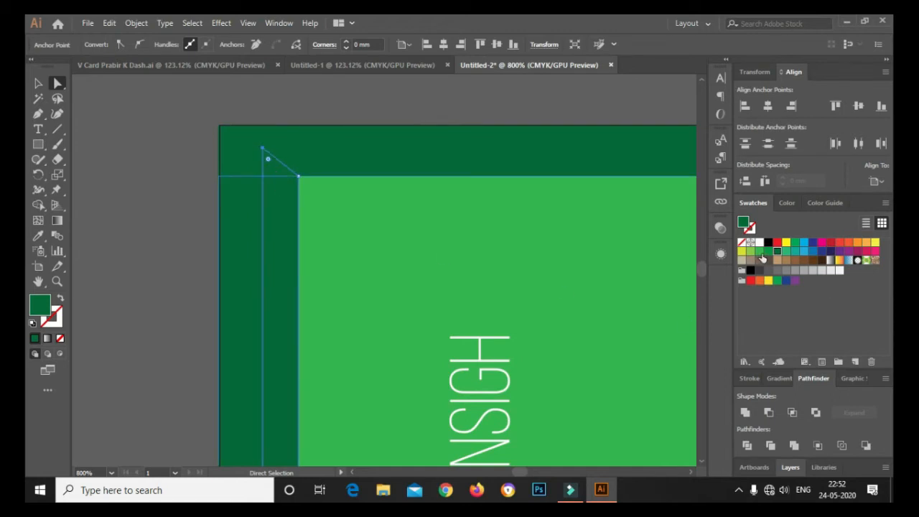
left_click(760, 251)
left_click(768, 250)
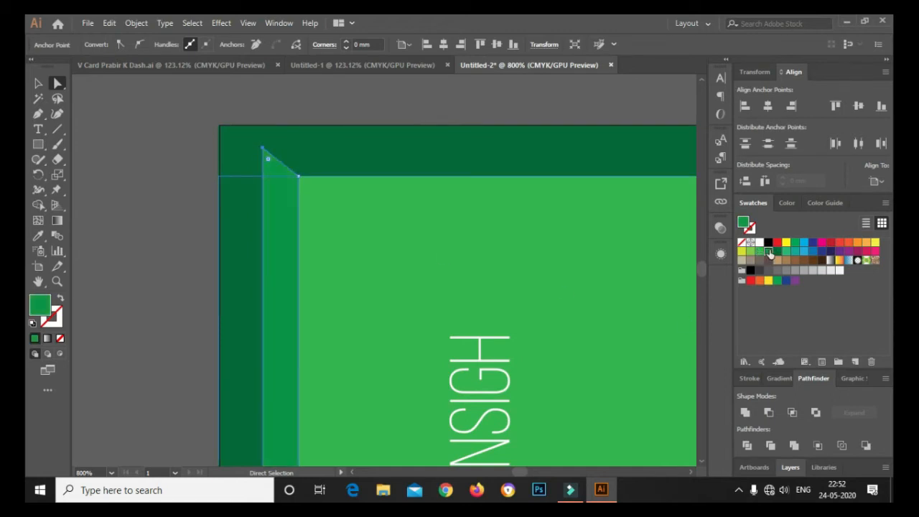
left_click(40, 83)
left_click(147, 107)
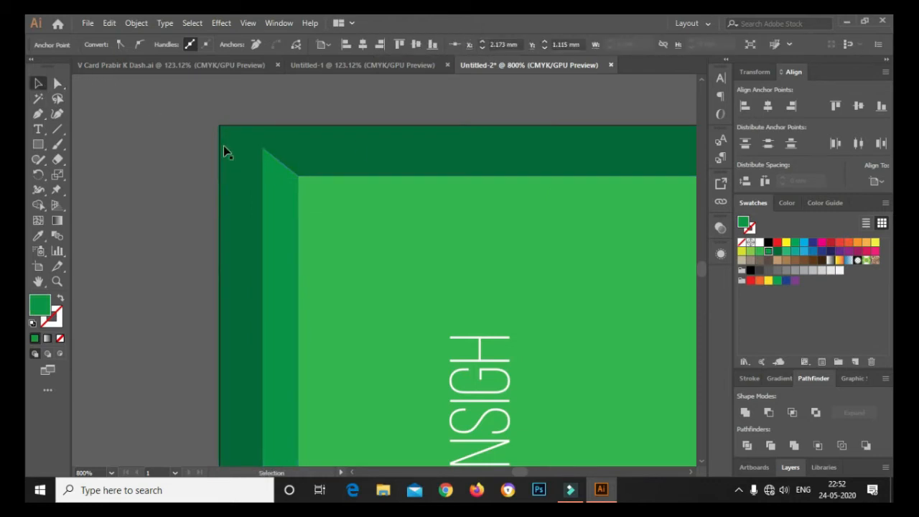
Nudge the strip's top-left anchor up again so it meets the card's top edge
scroll(223, 146, "down", 5)
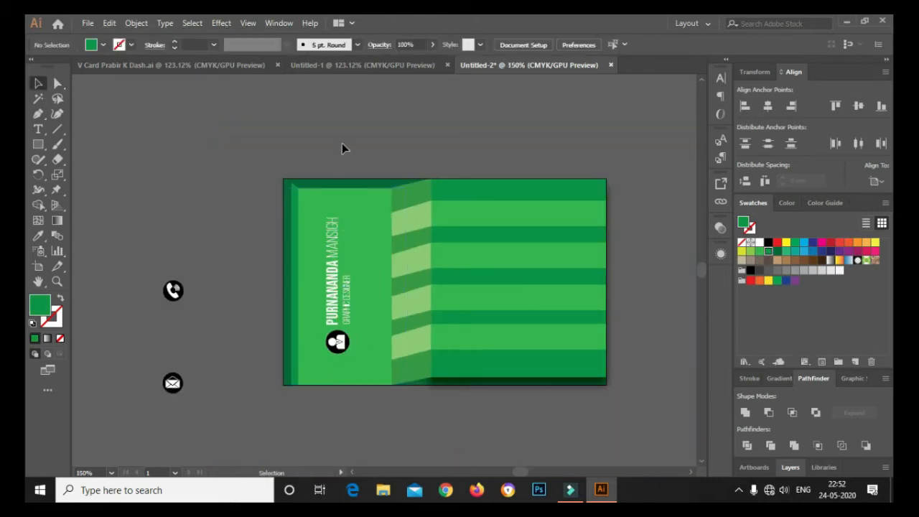
scroll(297, 191, "up", 5)
left_click(280, 188)
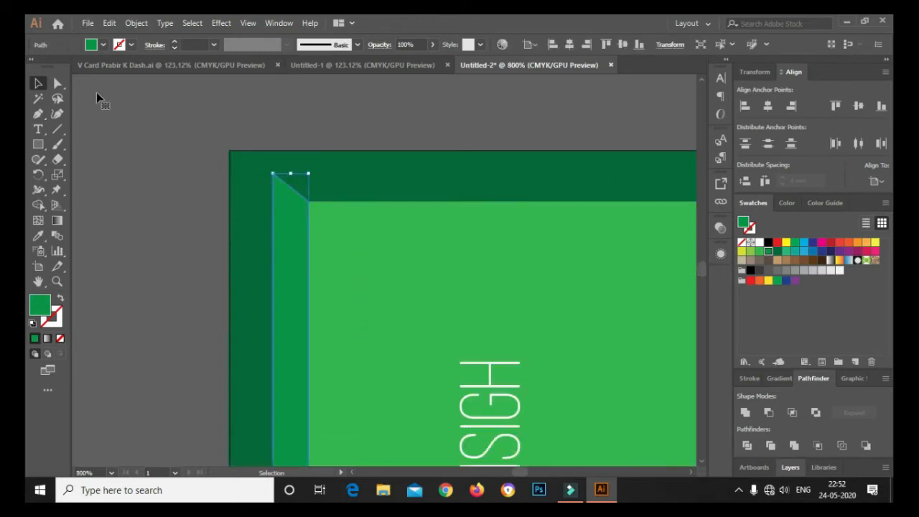
left_click(58, 84)
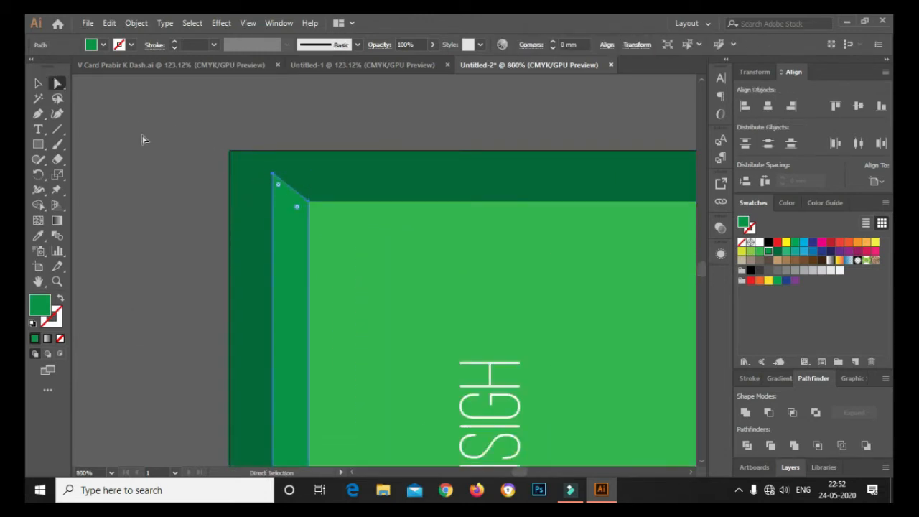
left_click(273, 175)
key("Up")
key("Up")
key("Up")
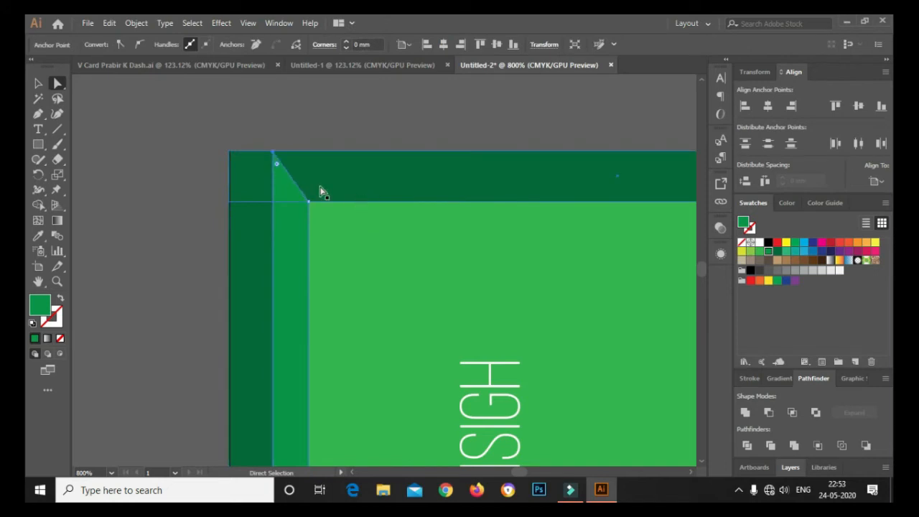
left_click(38, 84)
left_click(247, 135)
scroll(248, 135, "down", 3)
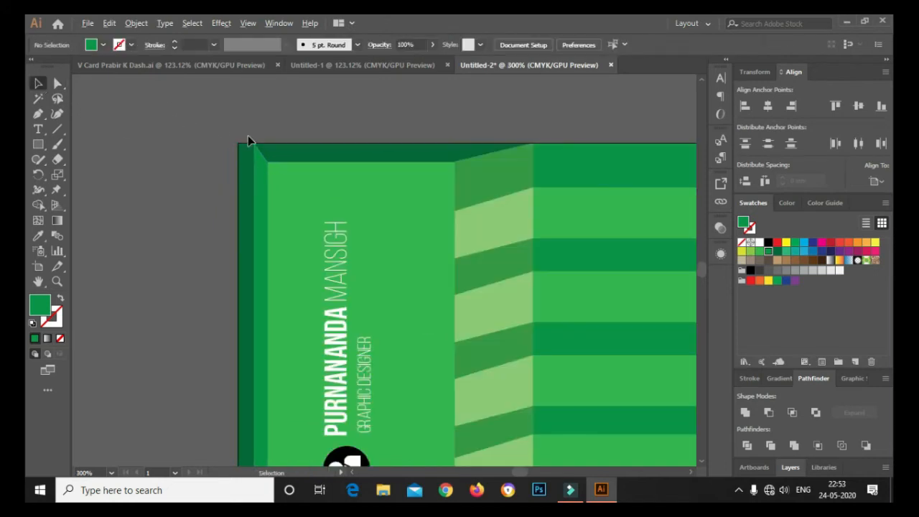
scroll(336, 199, "down", 2)
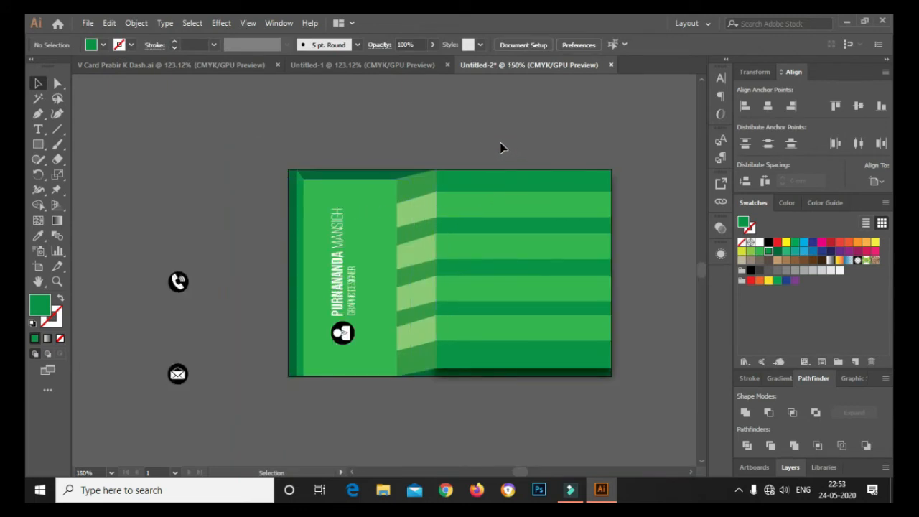
scroll(302, 233, "up", 3)
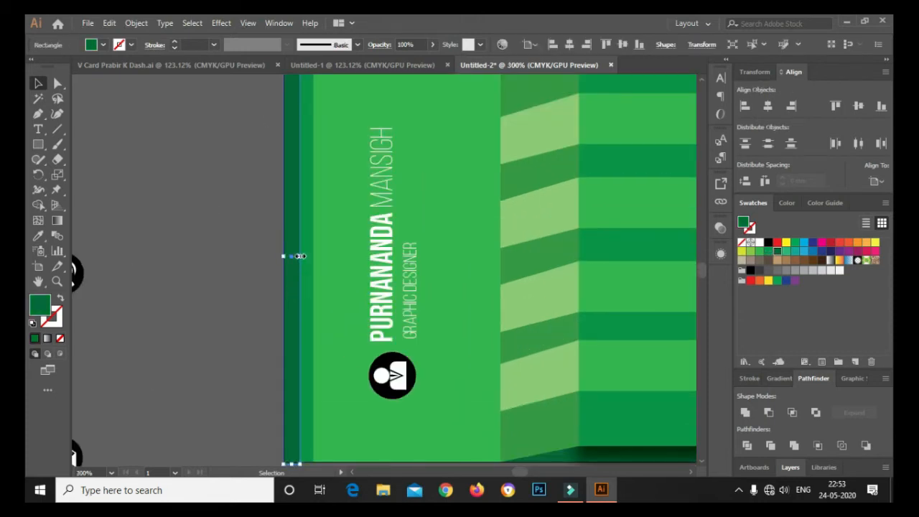
Widen the dark left-edge strip to about 2.68 mm
left_click_drag(300, 257, 306, 257)
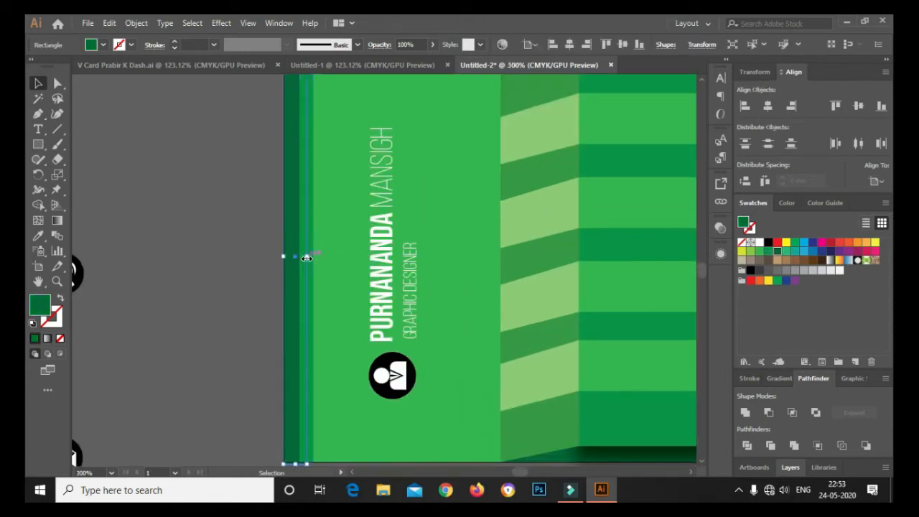
left_click(75, 158)
scroll(319, 226, "up", 2)
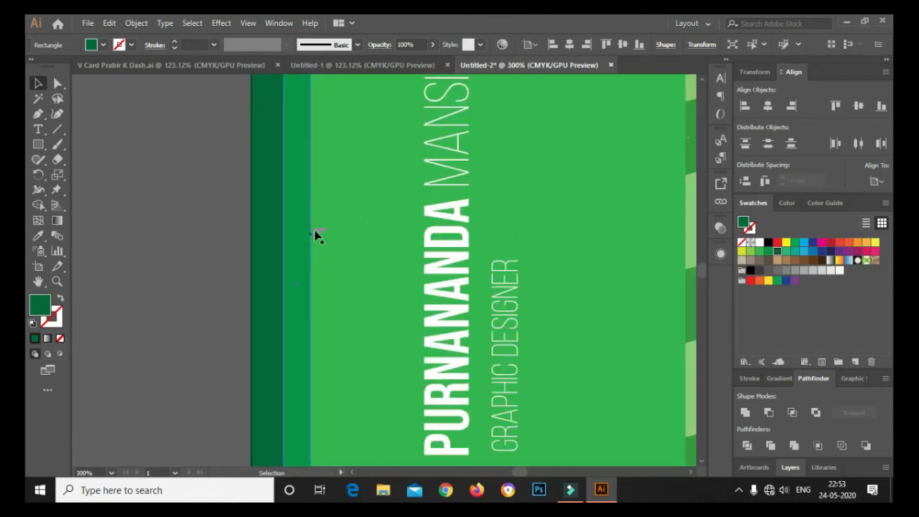
Narrow the medium green strip from its right side to about 1.24 mm wide
left_click(308, 300)
left_click_drag(310, 302, 298, 301)
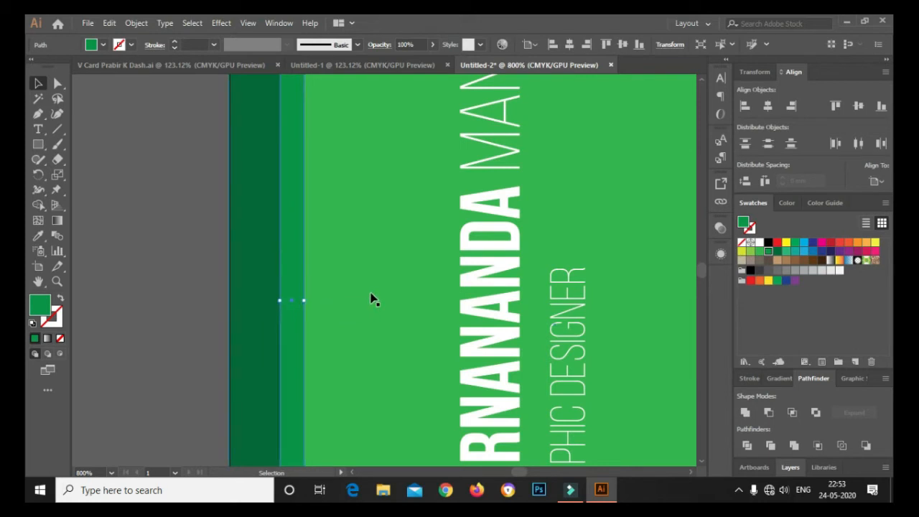
left_click(193, 258)
scroll(237, 250, "down", 2)
scroll(237, 250, "down", 1)
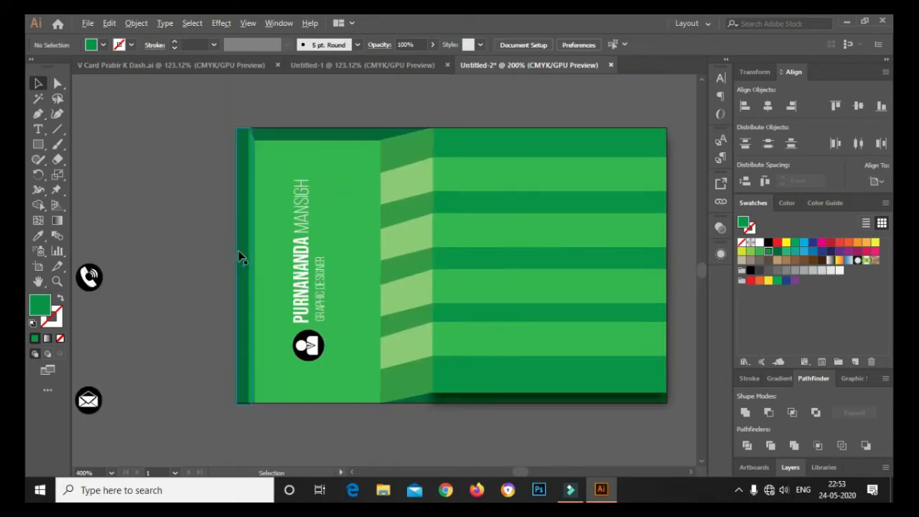
Open PixelMagic.png as its own document, then return to the Untitled-2 card tab
left_click(88, 23)
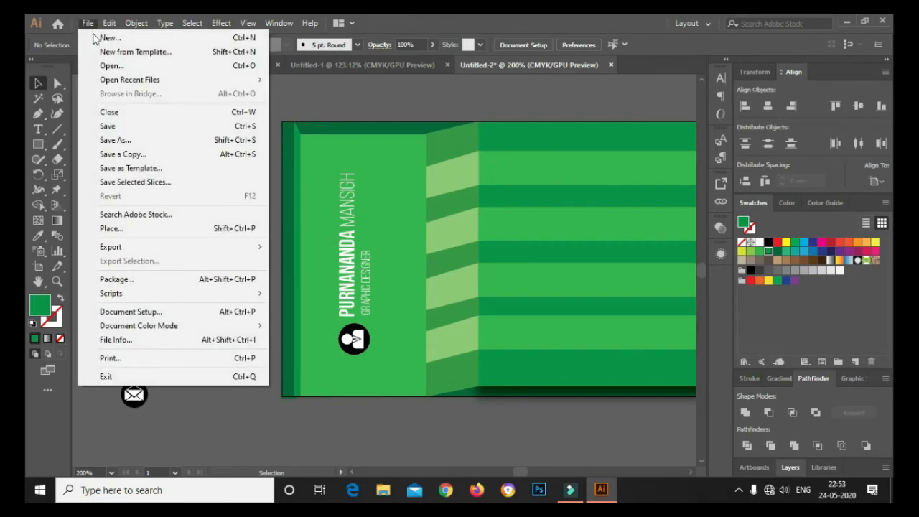
left_click(119, 63)
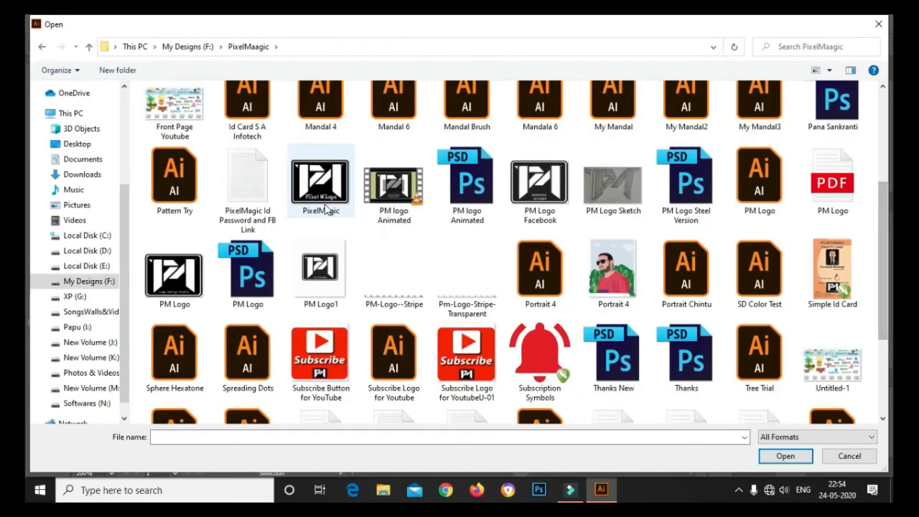
left_click(323, 205)
left_click(772, 455)
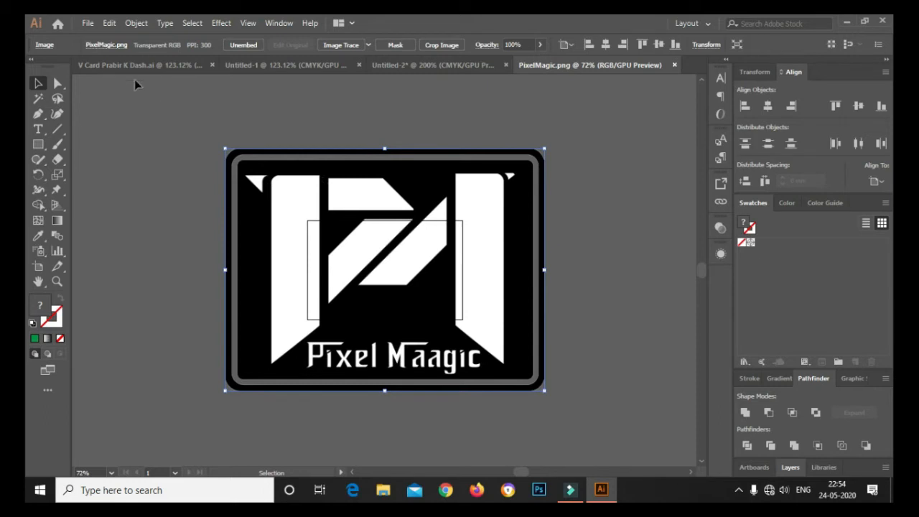
left_click(407, 66)
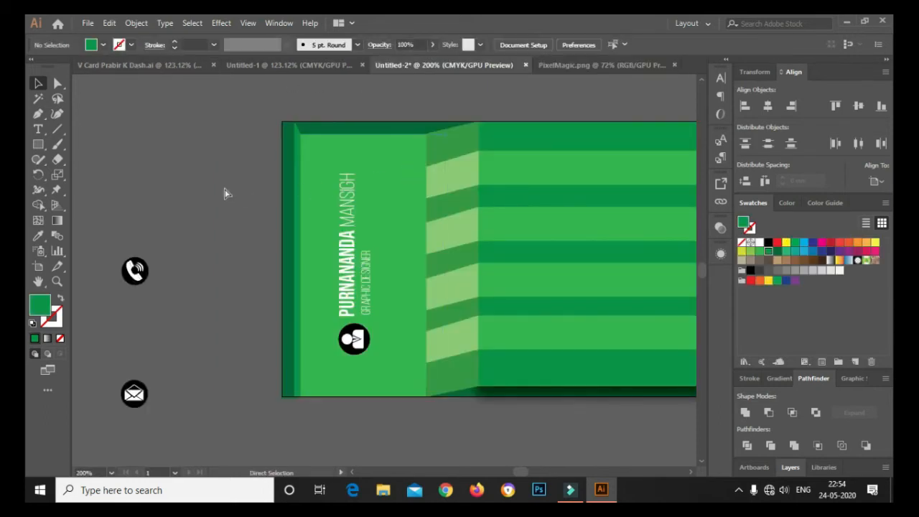
Paste the Pixel Magic logo onto the card and scale it down
key("ctrl+v")
scroll(280, 222, "down", 3)
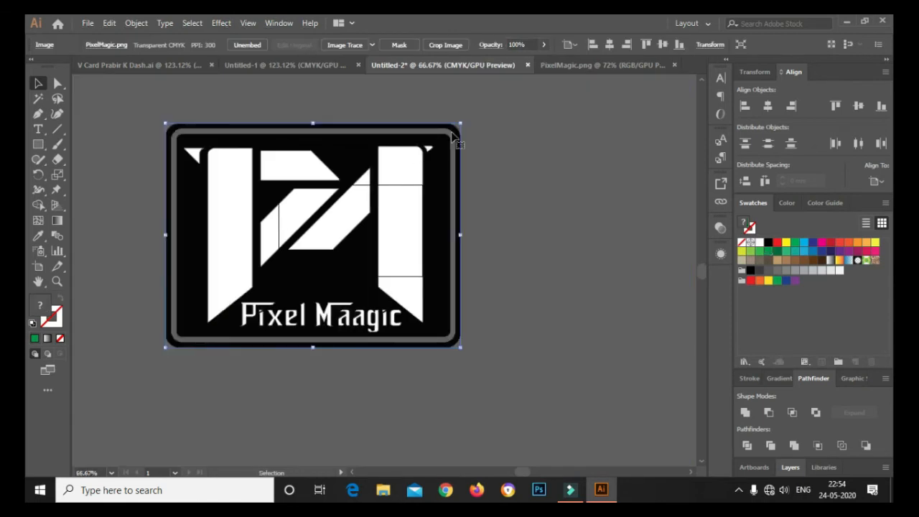
left_click_drag(453, 133, 294, 233)
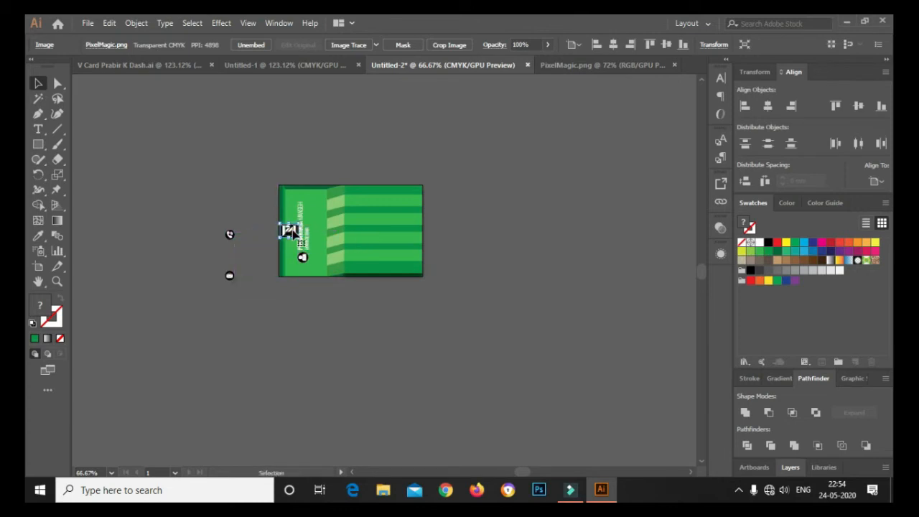
scroll(285, 244, "up", 1)
scroll(279, 256, "up", 1)
scroll(278, 257, "up", 4)
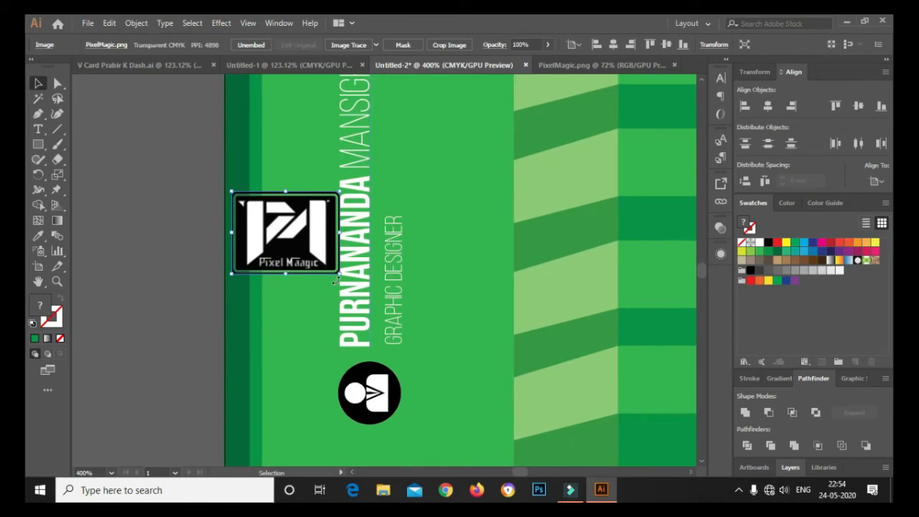
Rotate the logo sideways beside the vertical name, shrink it further, then drag the green panel up
key("a")
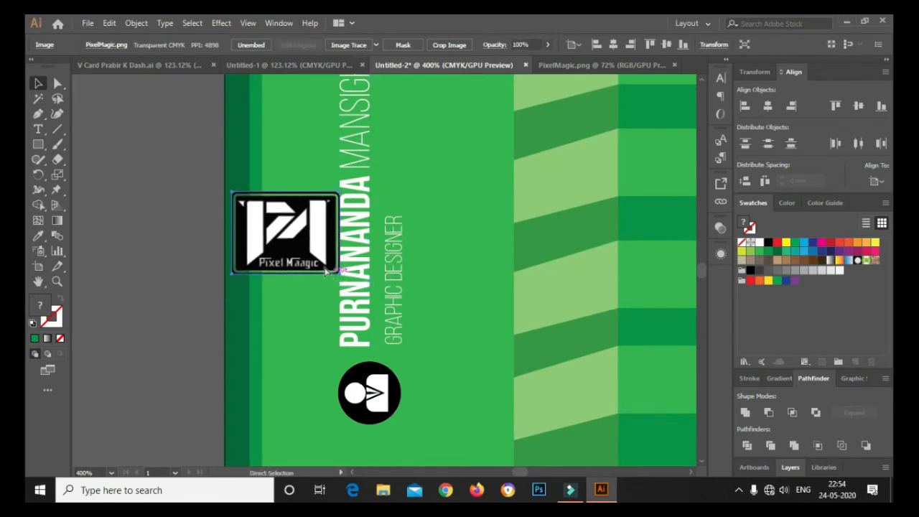
left_click_drag(341, 280, 326, 189)
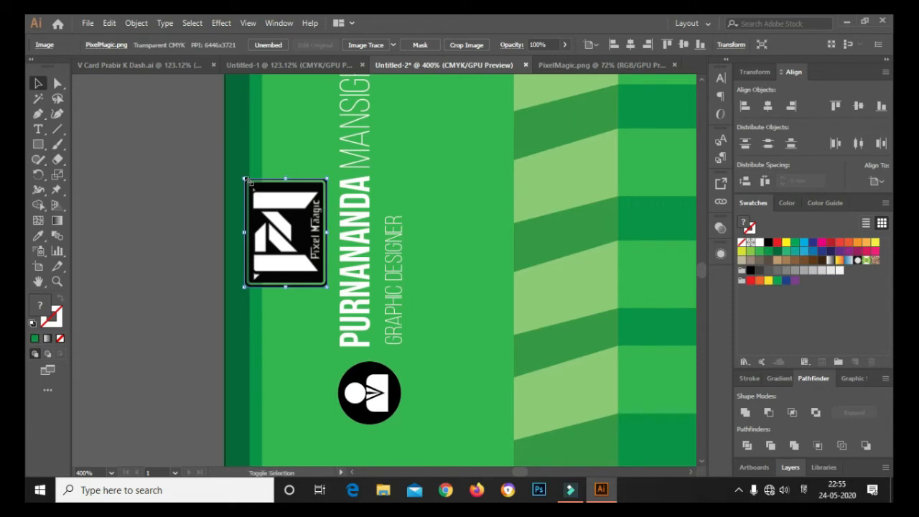
left_click_drag(246, 180, 275, 219)
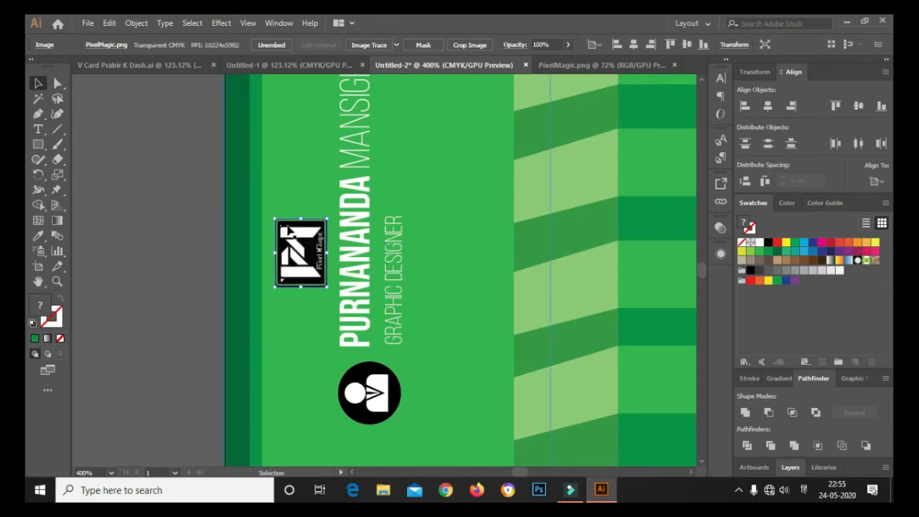
left_click(139, 207)
scroll(291, 252, "down", 1)
left_click_drag(307, 250, 308, 222)
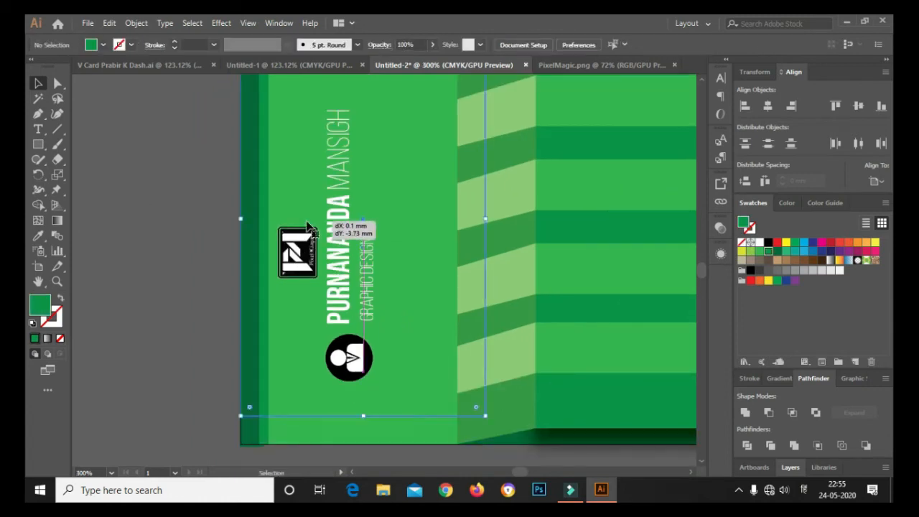
Undo the accidental green panel move, clear the selection, and open File > Open Recent Files
key("ctrl+z")
left_click(181, 229)
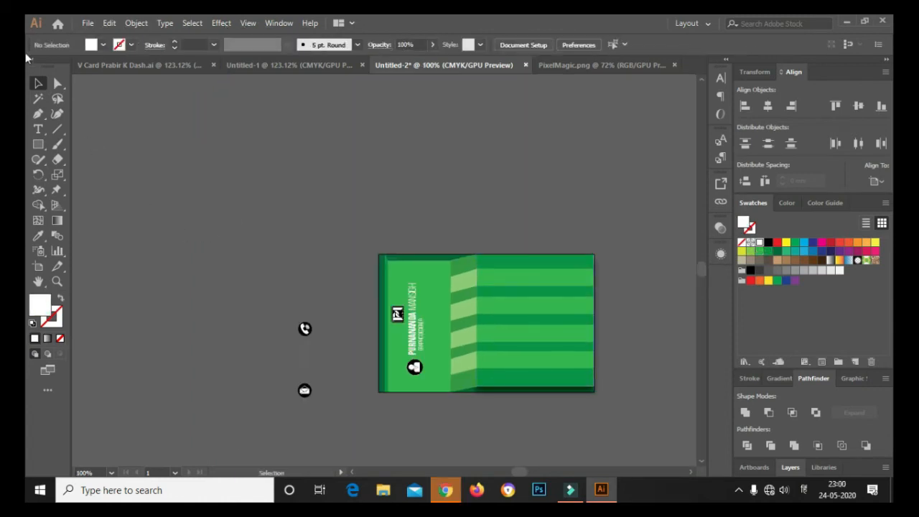
left_click(86, 24)
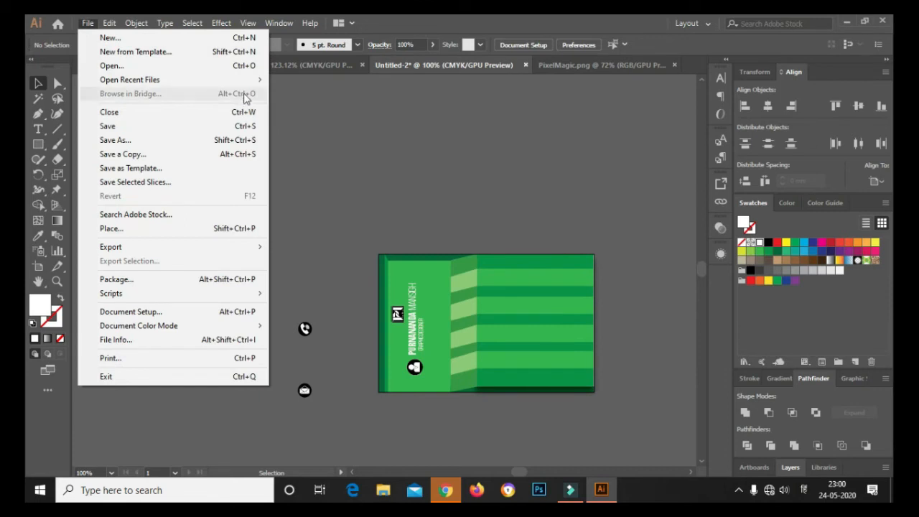
mouse_move(264, 86)
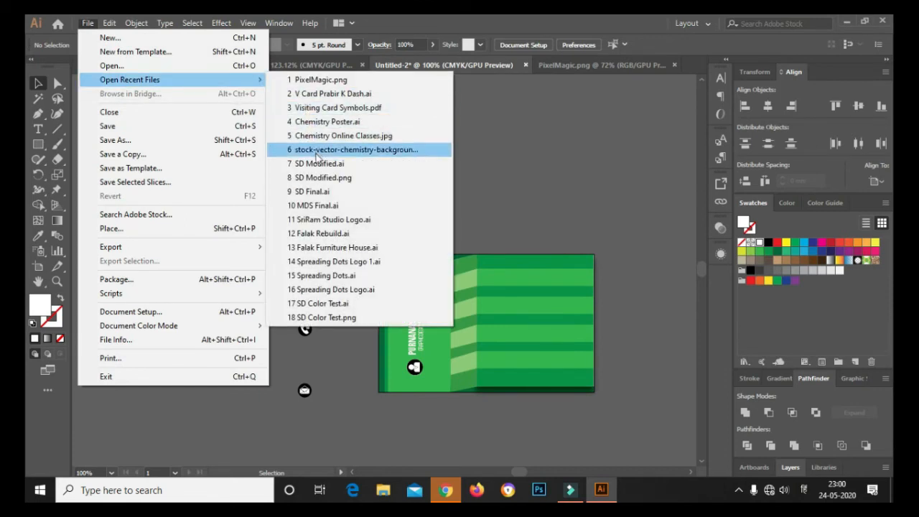
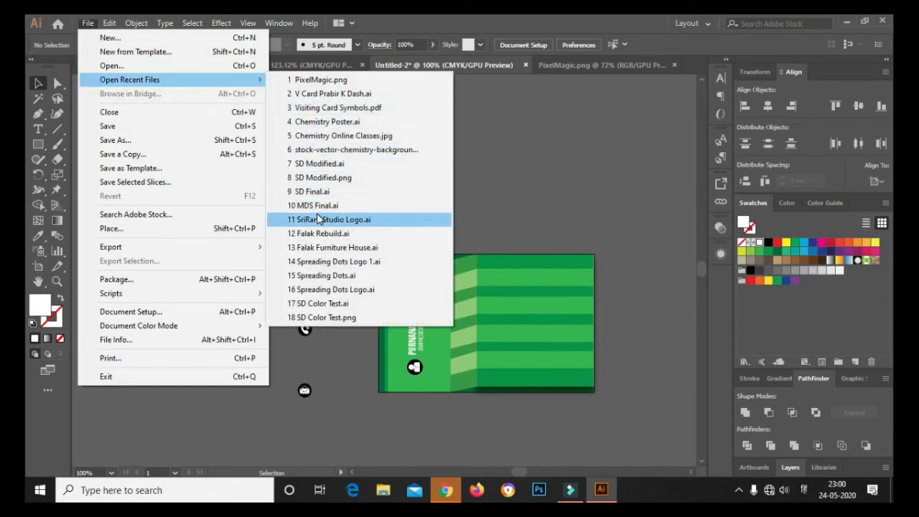
Open Visiting Card Symbols.pdf, copy its WhatsApp icon, close PixelMagic.png and return to the card
left_click(337, 108)
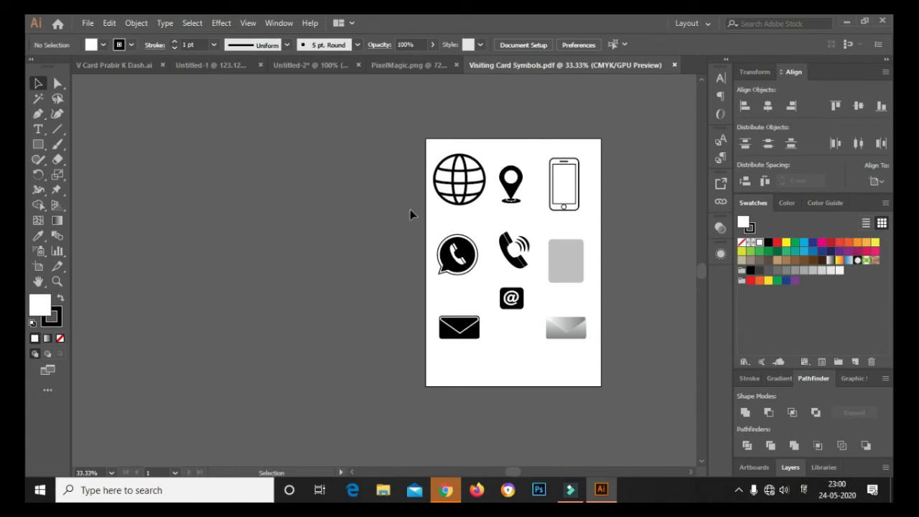
left_click(482, 281)
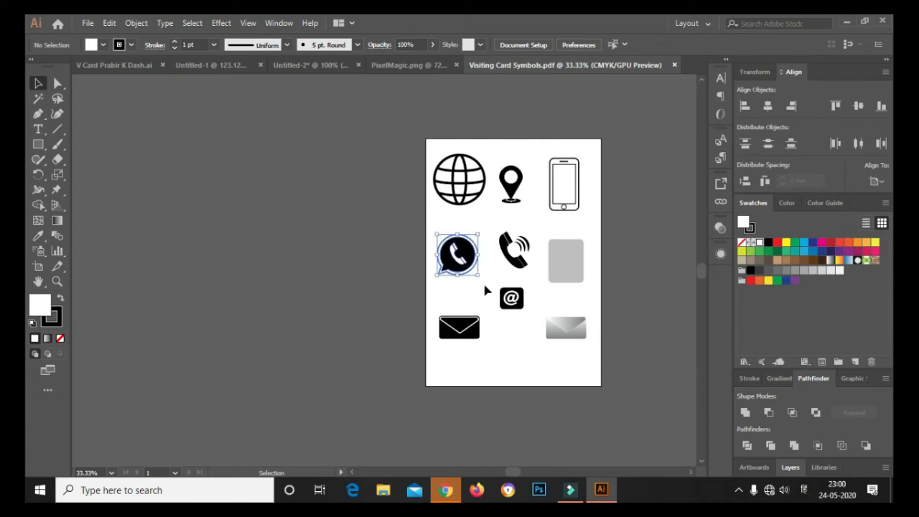
left_click(403, 67)
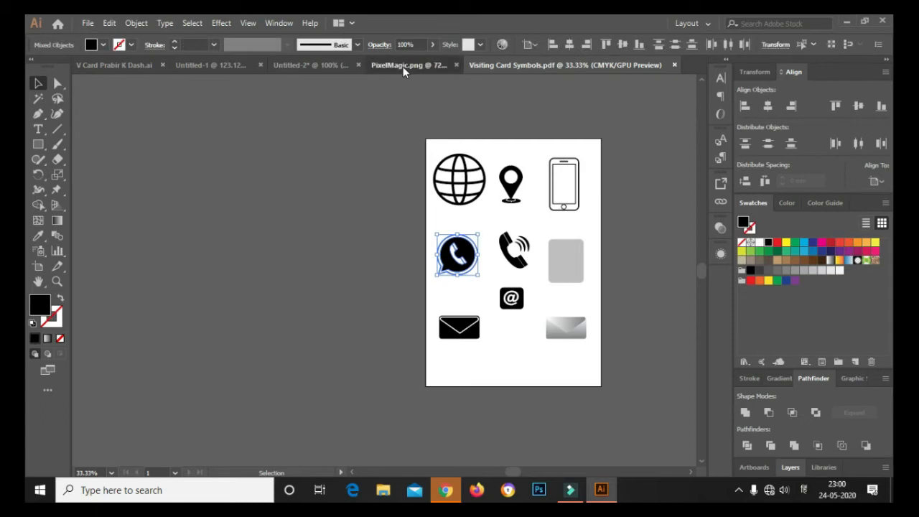
left_click(563, 66)
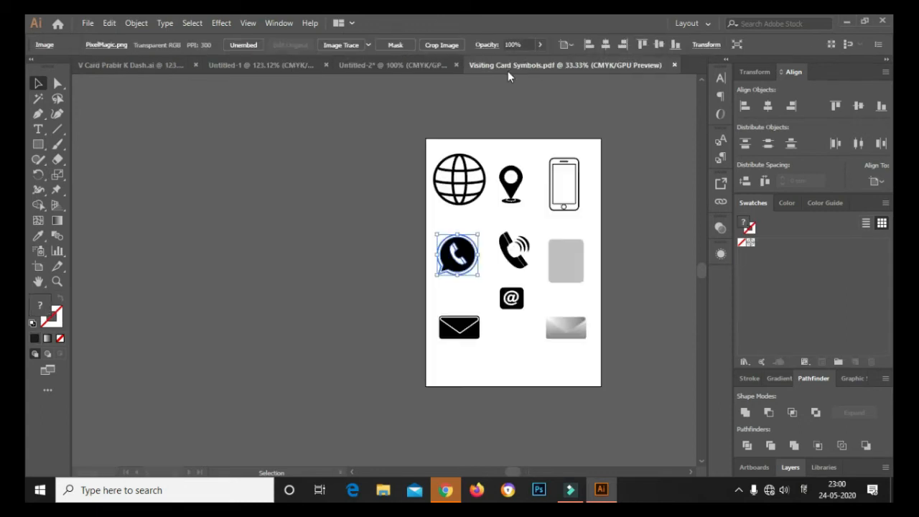
left_click(391, 66)
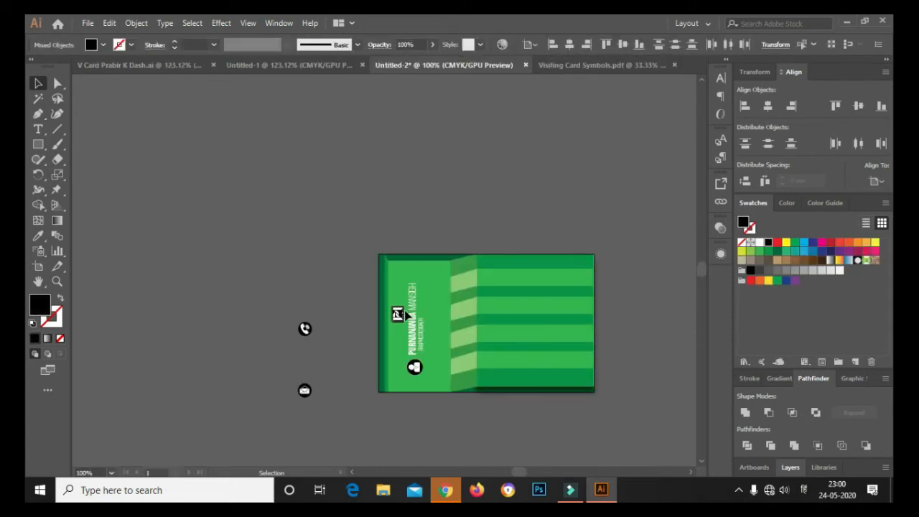
Paste the WhatsApp icon, shrink it and place it on the folded strip
key("ctrl+v")
key("v")
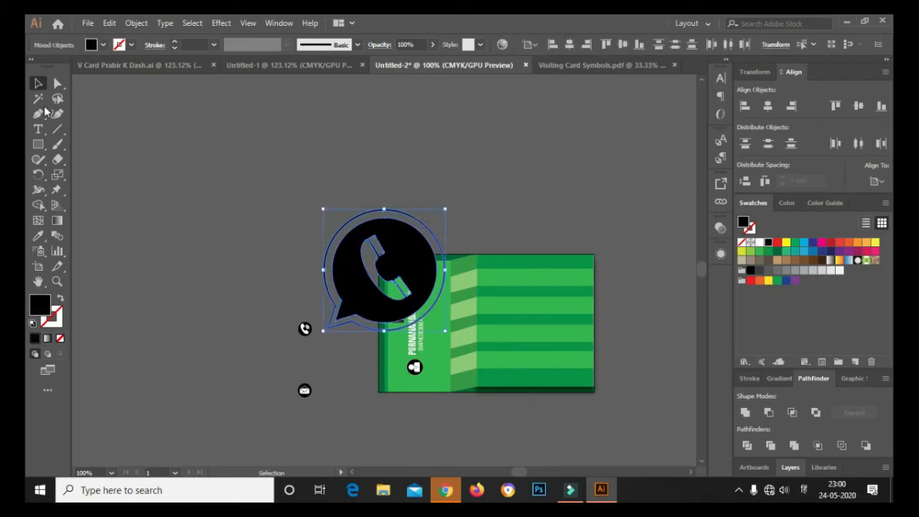
left_click_drag(445, 209, 444, 299)
scroll(474, 316, "up", 3)
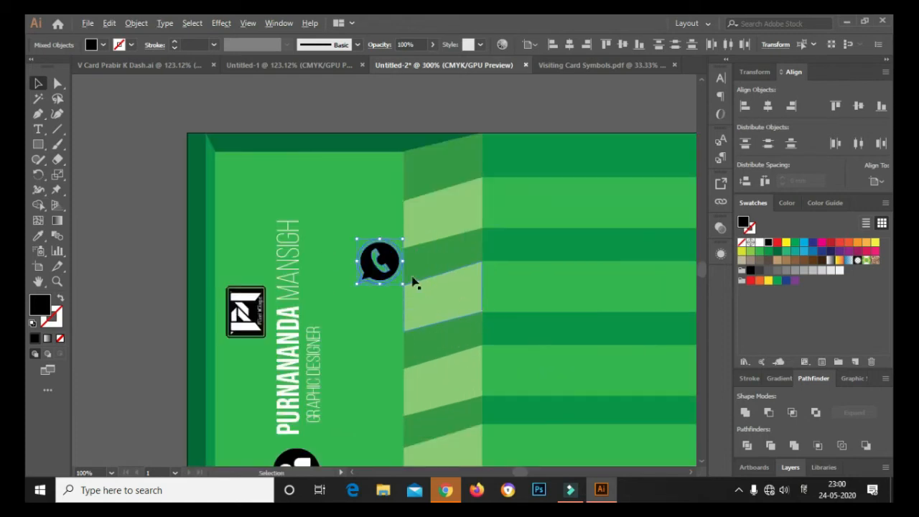
left_click_drag(379, 265, 439, 302)
scroll(439, 301, "up", 3)
left_click_drag(512, 232, 495, 257)
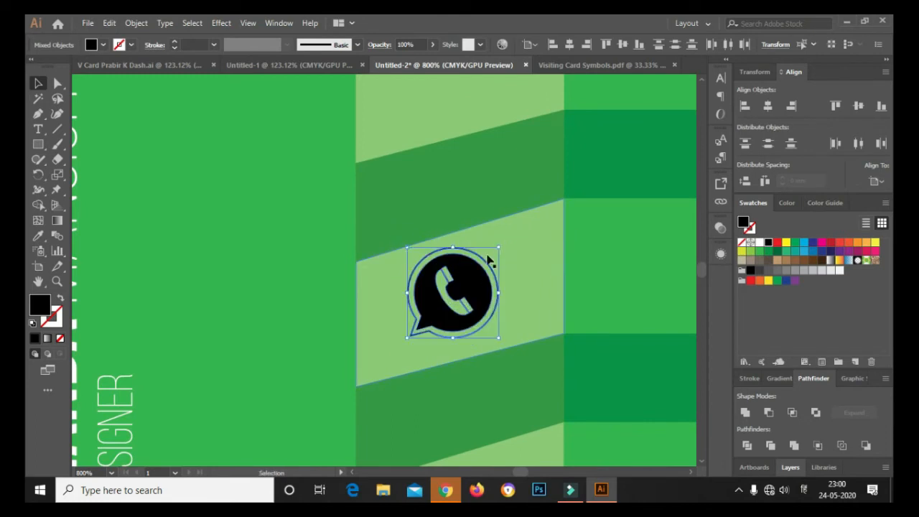
scroll(430, 266, "down", 3)
Move the phone icon onto the stripe above the WhatsApp icon
left_click(219, 281)
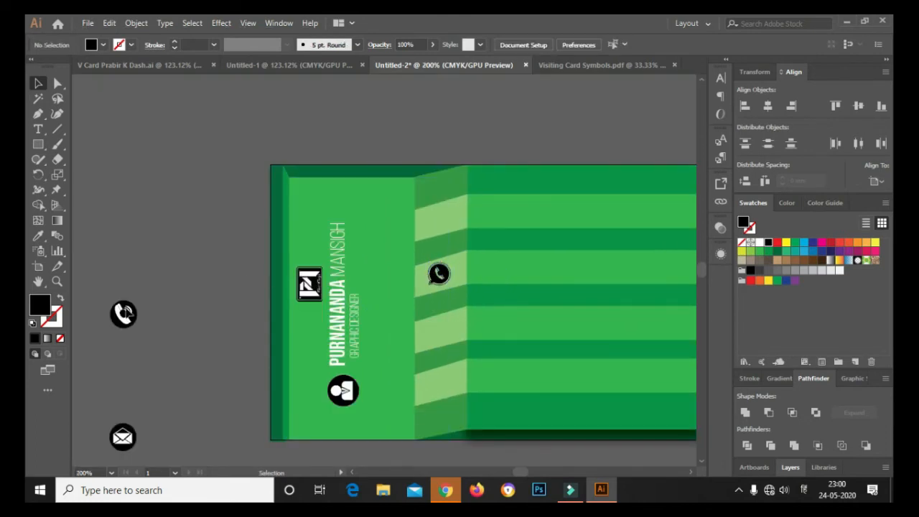
left_click_drag(124, 313, 441, 224)
scroll(435, 266, "up", 4)
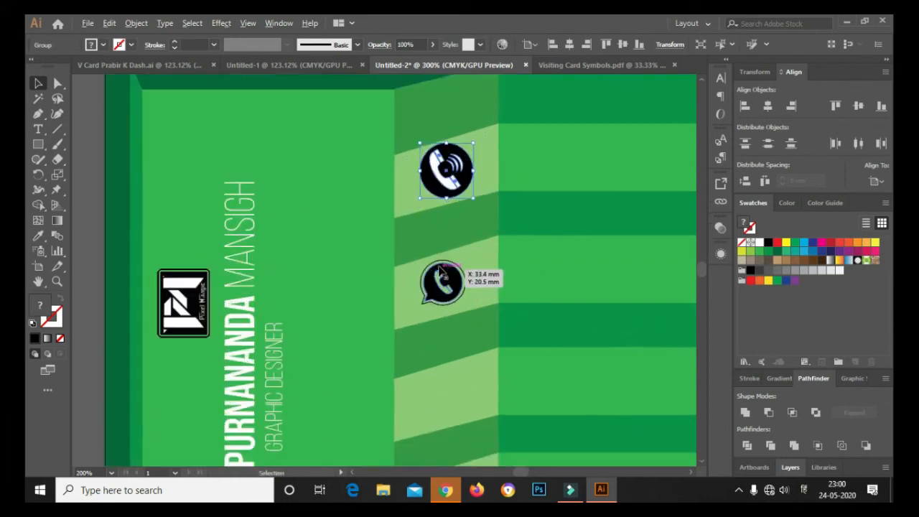
Group the WhatsApp icon with its bubble ring, enlarge it slightly and nudge it into place
left_click(490, 331)
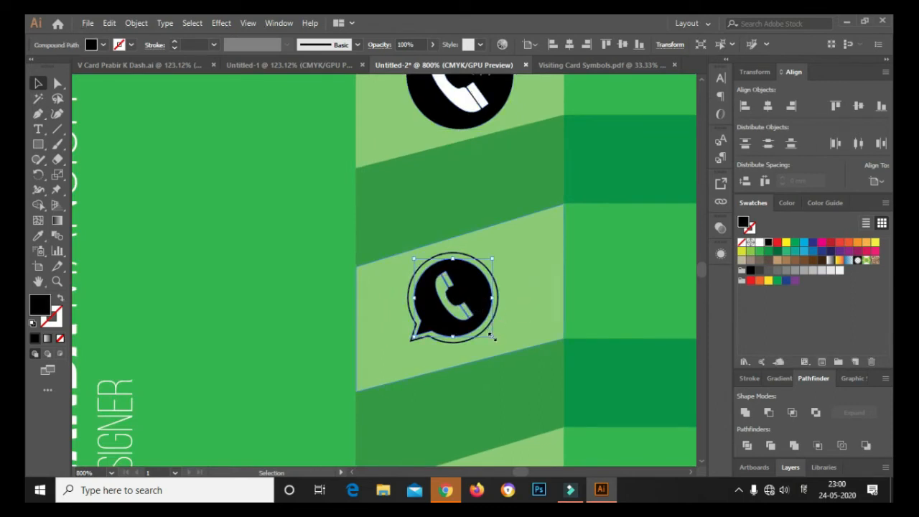
left_click_drag(493, 336, 507, 348)
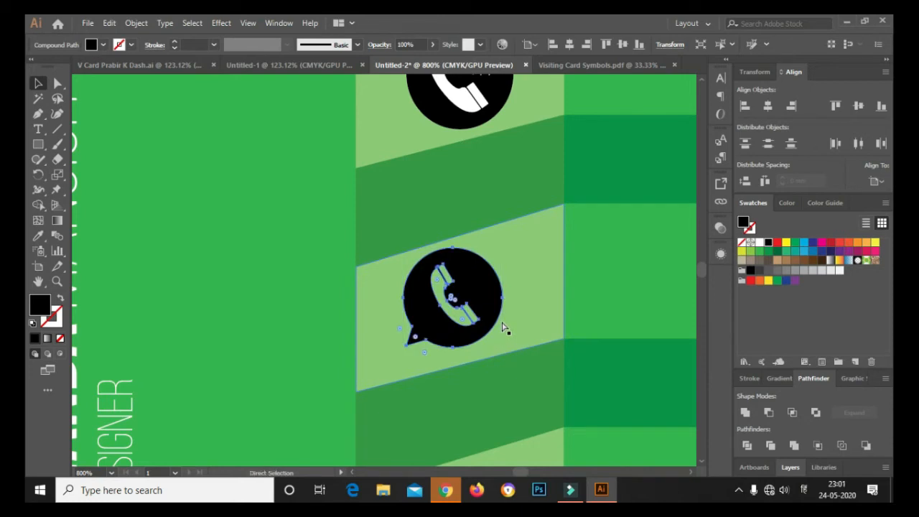
key("ctrl+z")
left_click(496, 316, "shift")
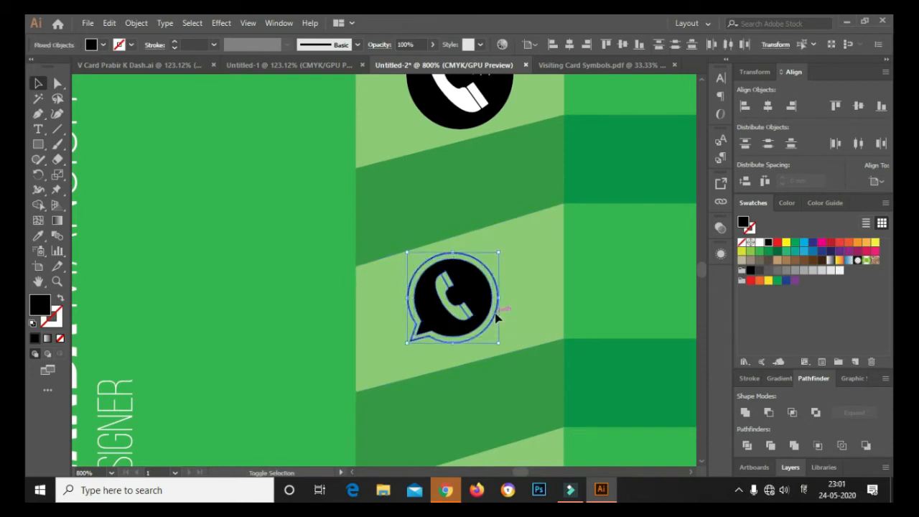
key("ctrl+g")
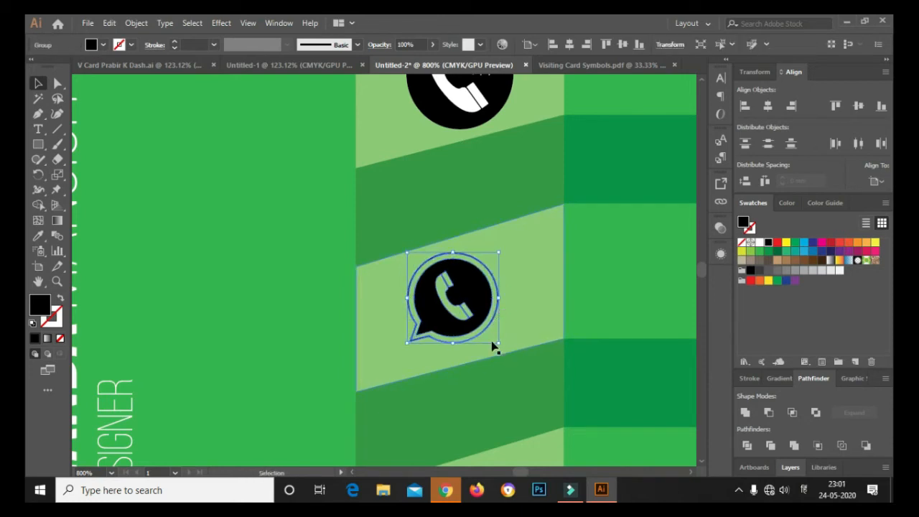
left_click_drag(495, 344, 511, 361)
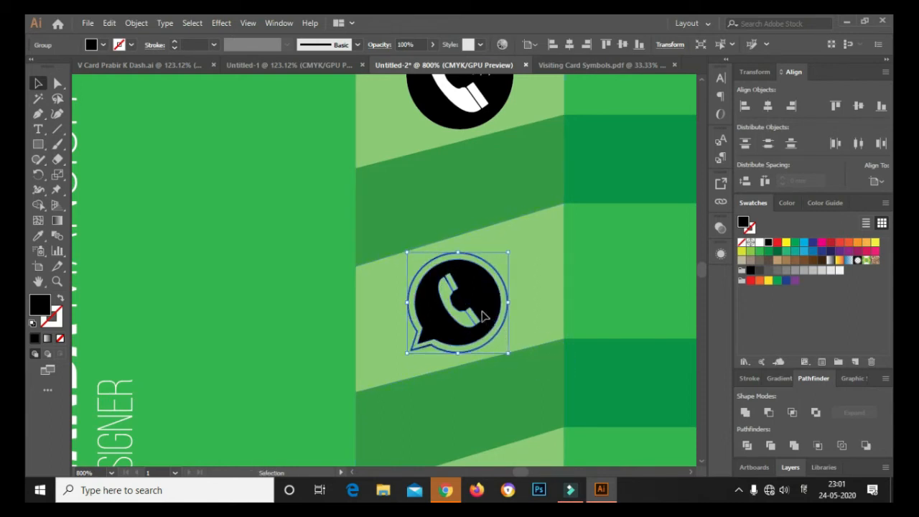
left_click_drag(483, 316, 486, 313)
scroll(486, 313, "down", 7)
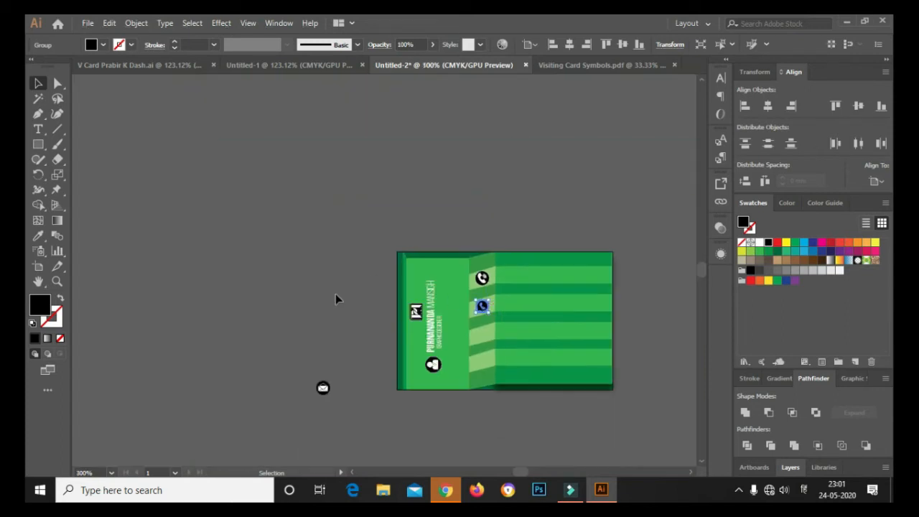
left_click(335, 294)
scroll(399, 363, "up", 2)
Move the envelope icon below the WhatsApp icon, then select the location pin on the symbols sheet
left_click(285, 404)
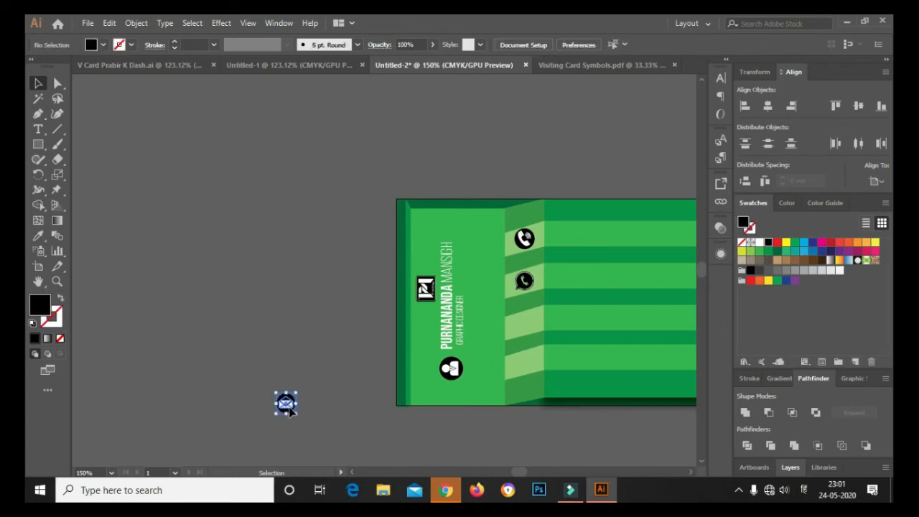
left_click_drag(287, 405, 530, 328)
scroll(530, 329, "up", 4)
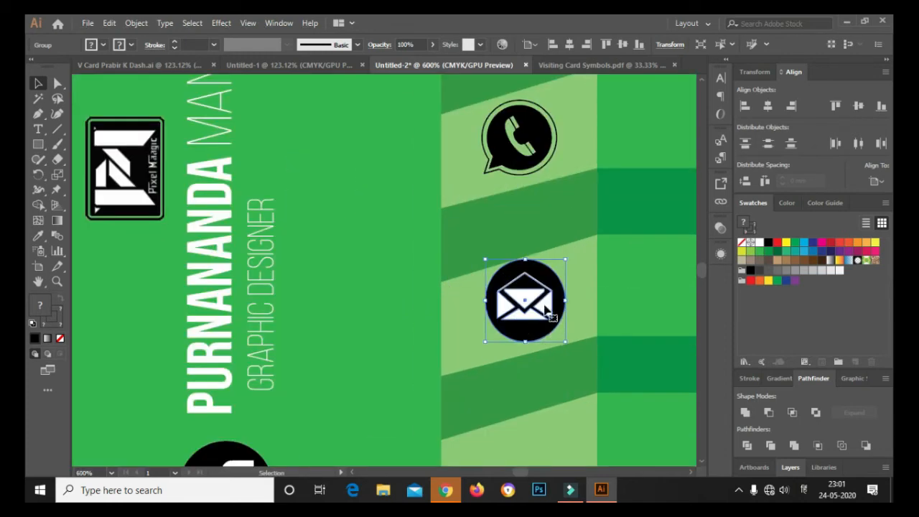
scroll(435, 278, "down", 3)
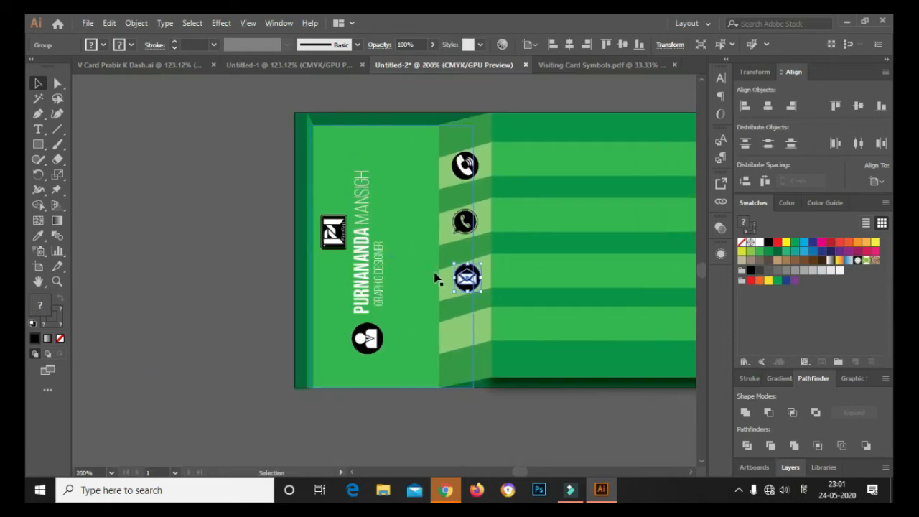
left_click(237, 289)
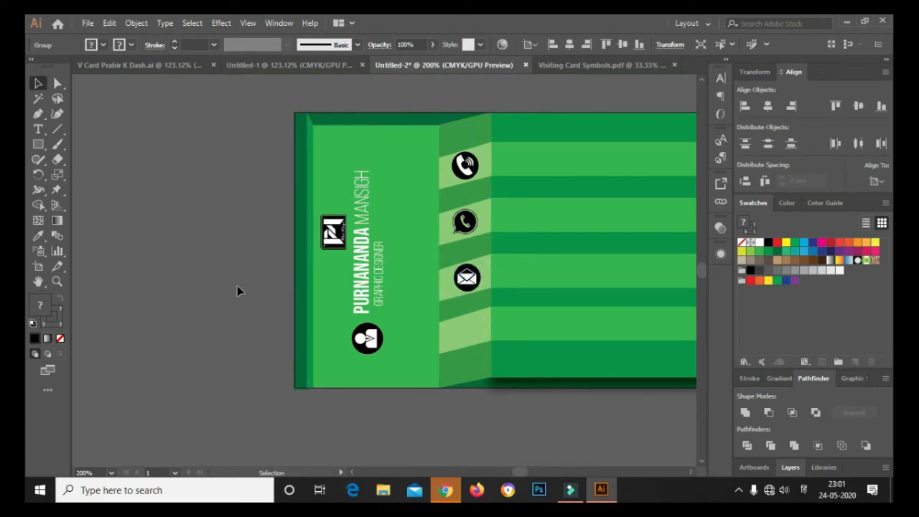
left_click(574, 65)
left_click(510, 183)
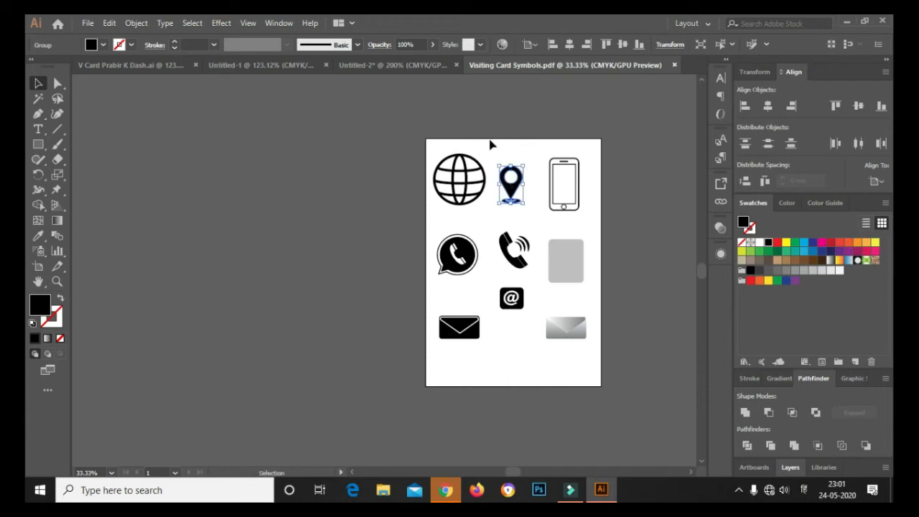
Paste the location pin onto the card and scale it down toward icon size
left_click(400, 65)
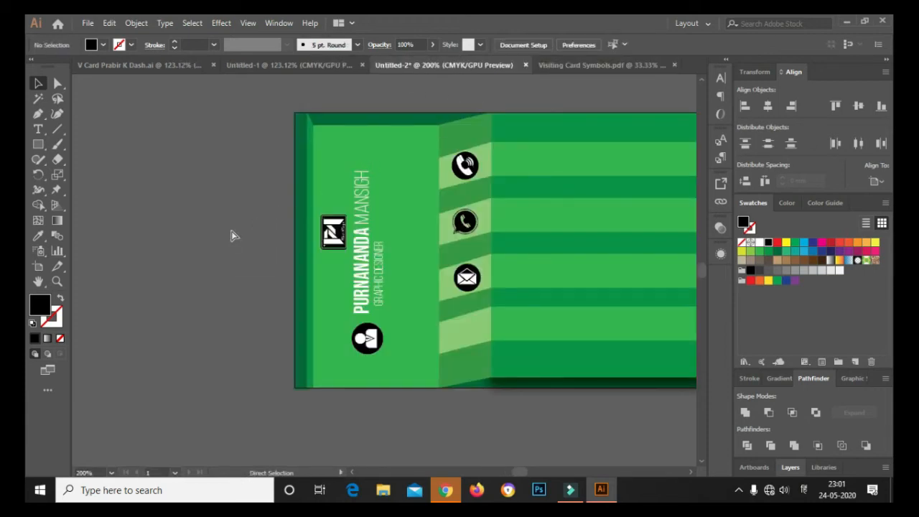
key("ctrl+v")
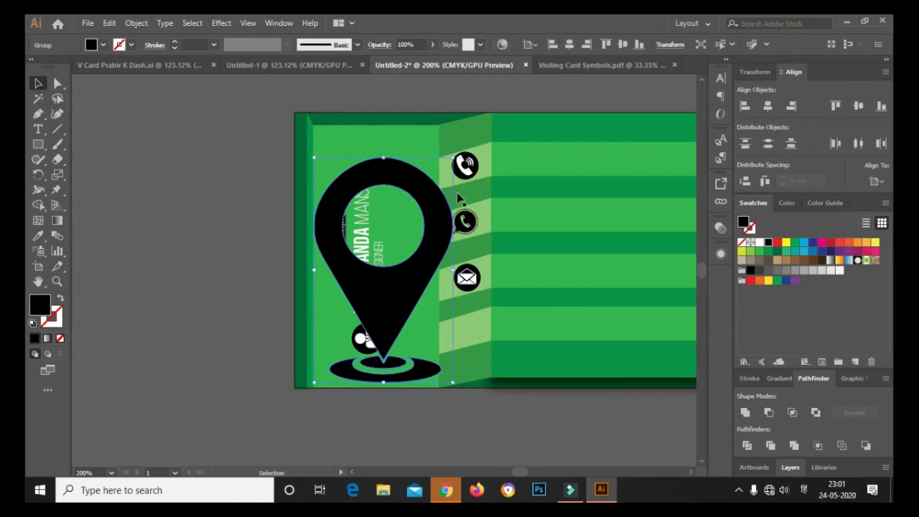
left_click_drag(452, 156, 358, 332)
key("ctrl+z")
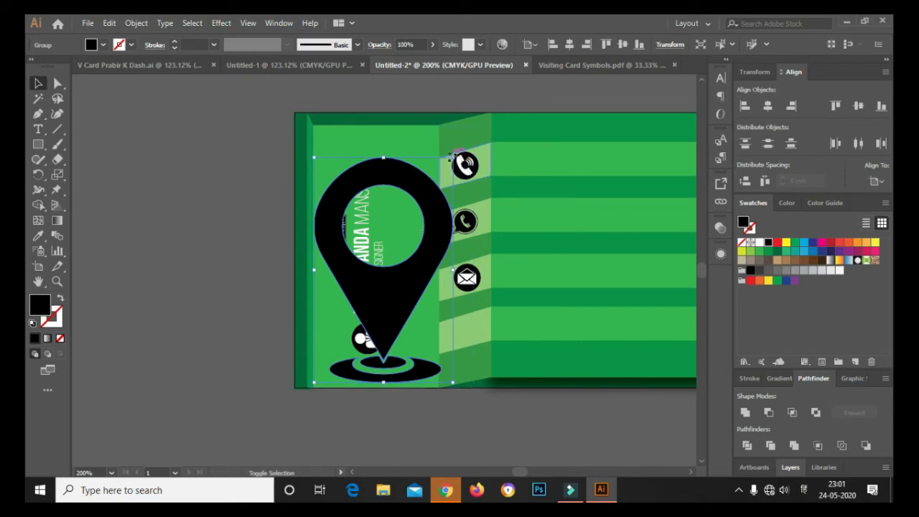
left_click_drag(453, 156, 457, 328)
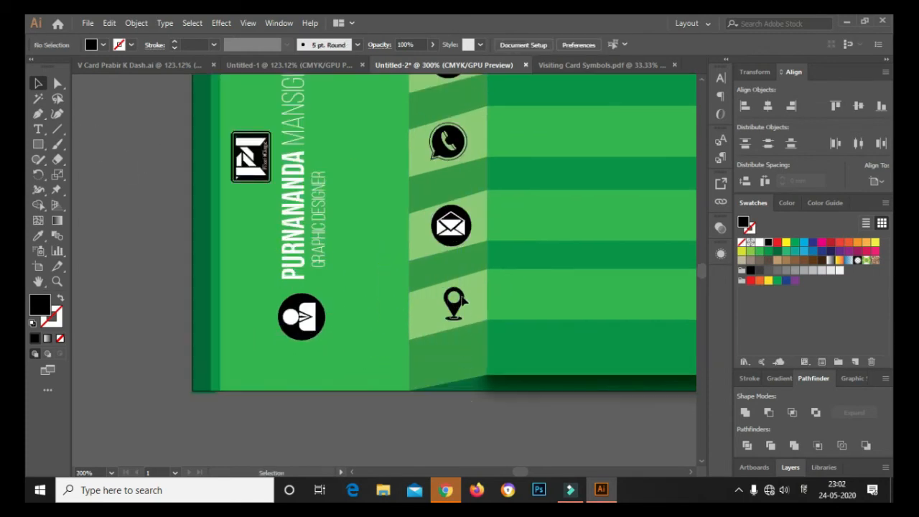
Duplicate the envelope icon, strip out the envelope, and place its black circle behind the location pin
left_click(460, 246)
left_click_drag(459, 246, 141, 246)
right_click(142, 246)
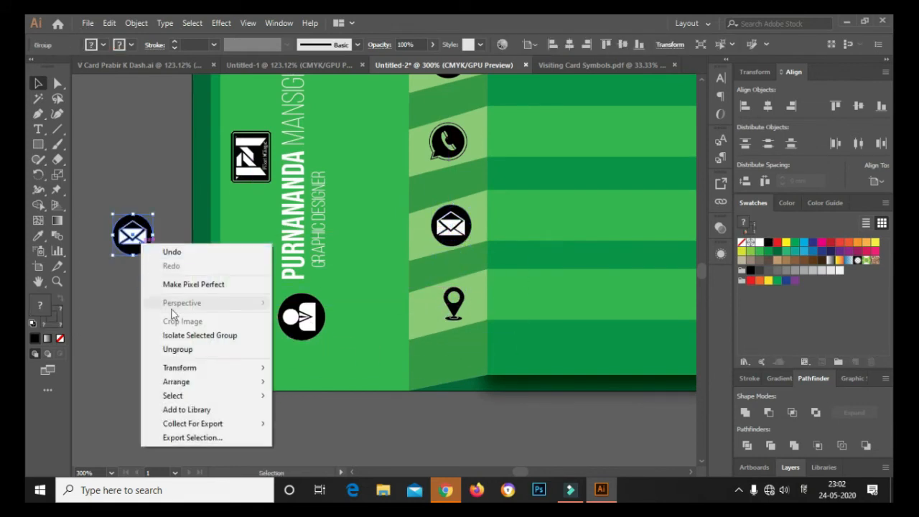
left_click(180, 349)
left_click(138, 240)
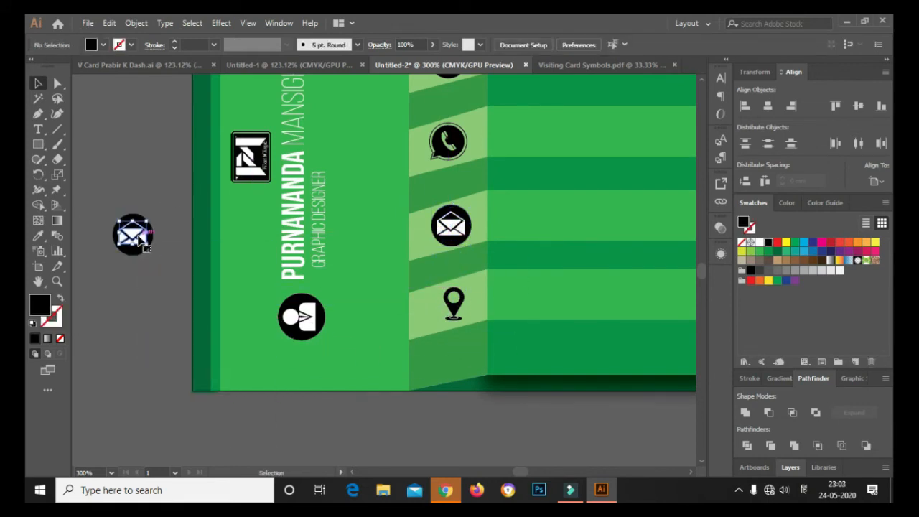
key("Delete")
left_click_drag(139, 241, 460, 309)
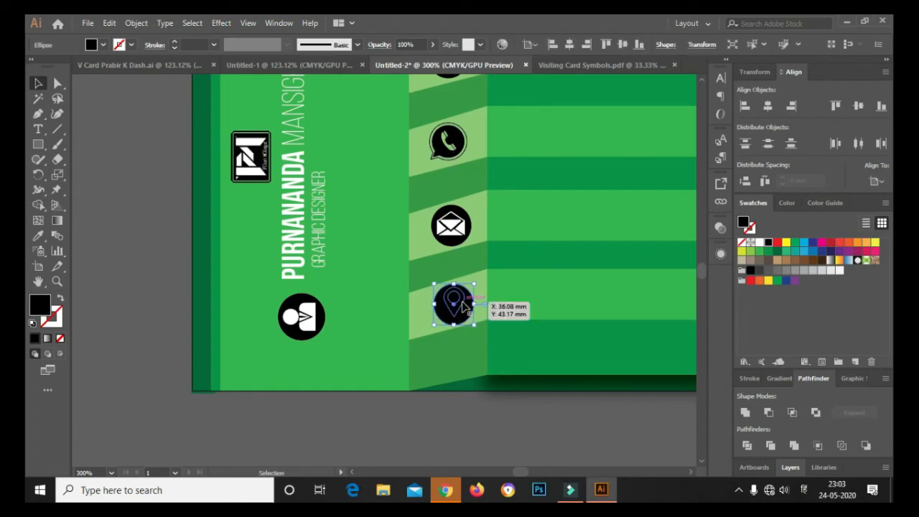
Make the location pin white and shrink it to fit inside its black circle
left_click(465, 305)
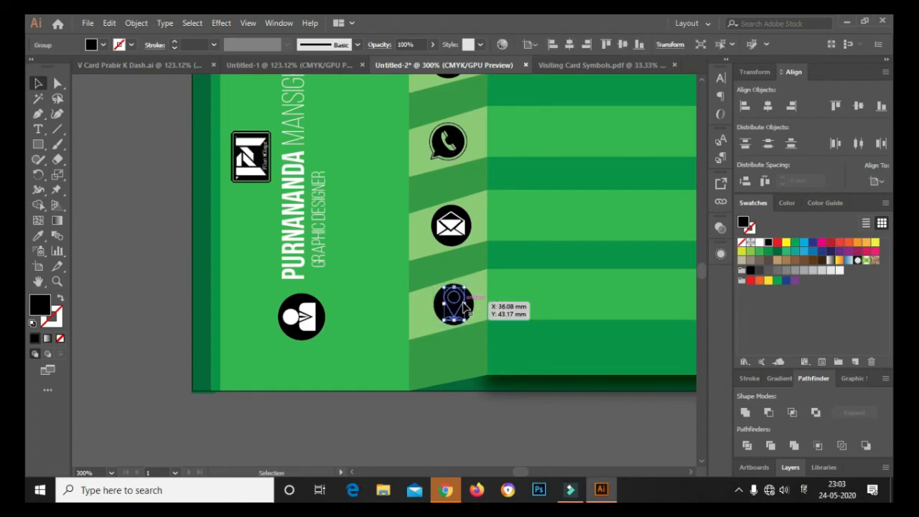
left_click(759, 244)
left_click(546, 366)
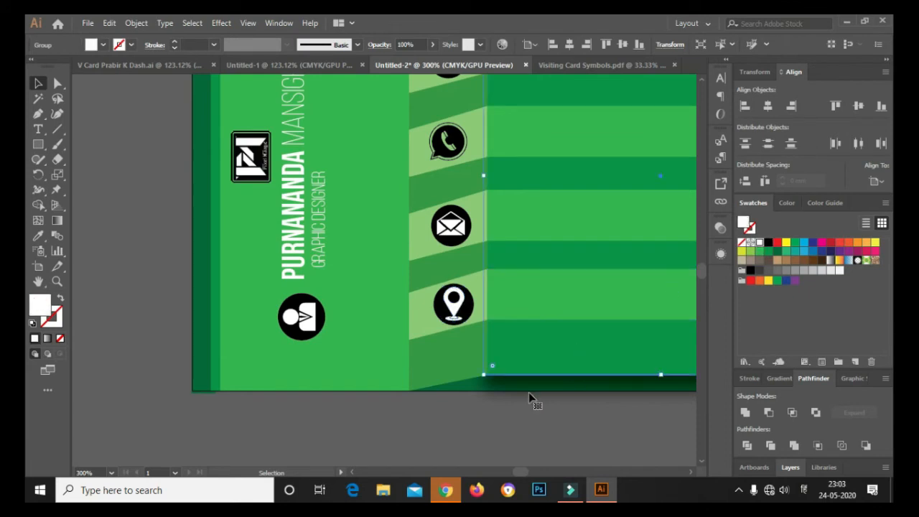
scroll(467, 310, "up", 3)
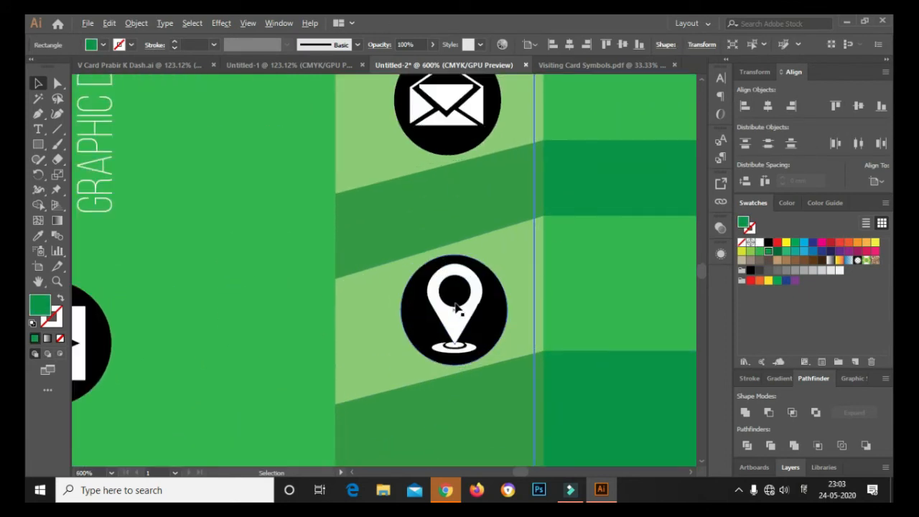
left_click(474, 307)
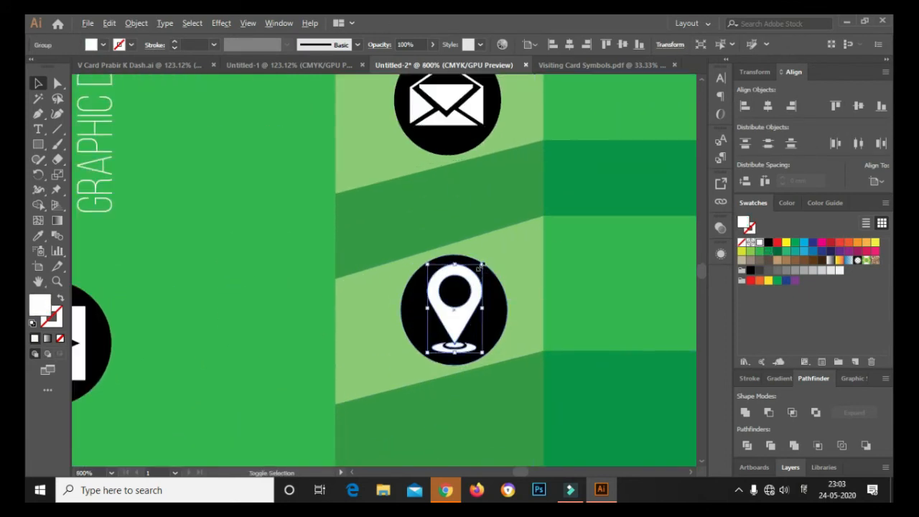
left_click_drag(481, 266, 478, 271)
scroll(466, 337, "down", 2)
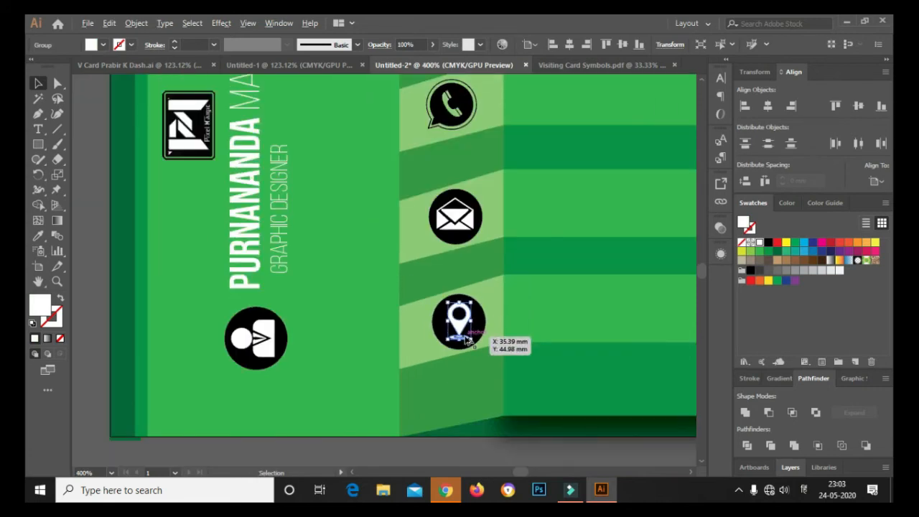
scroll(467, 339, "down", 3)
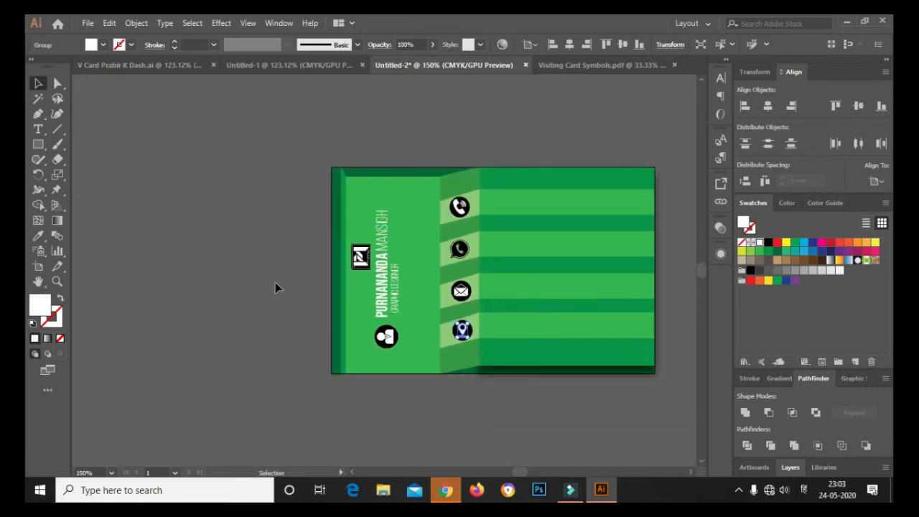
left_click(278, 282)
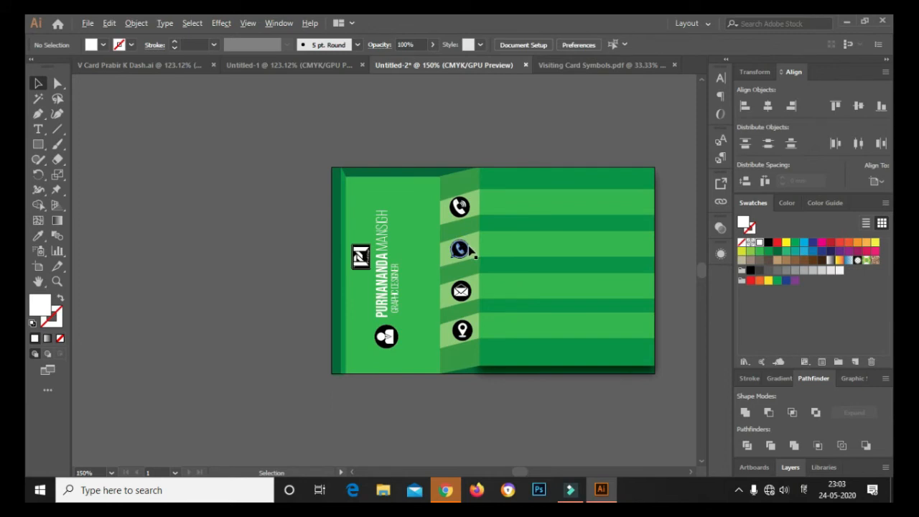
scroll(467, 244, "up", 5)
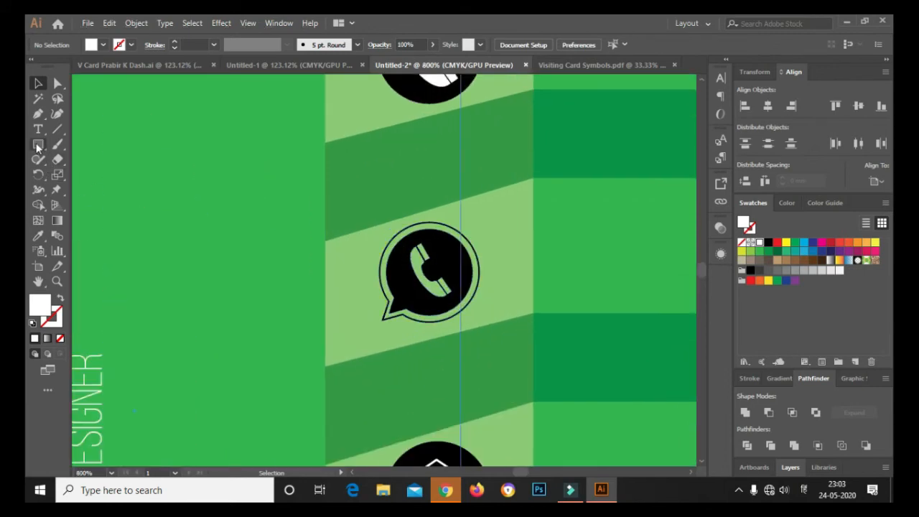
left_click_drag(39, 143, 71, 169)
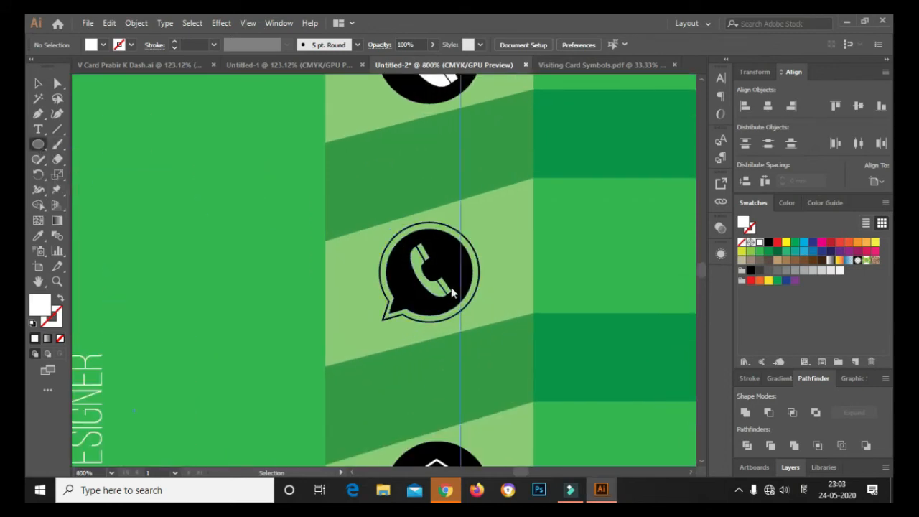
Draw a white circle over the WhatsApp phone icon, enlarge it and centre it in the bubble
left_click(405, 247)
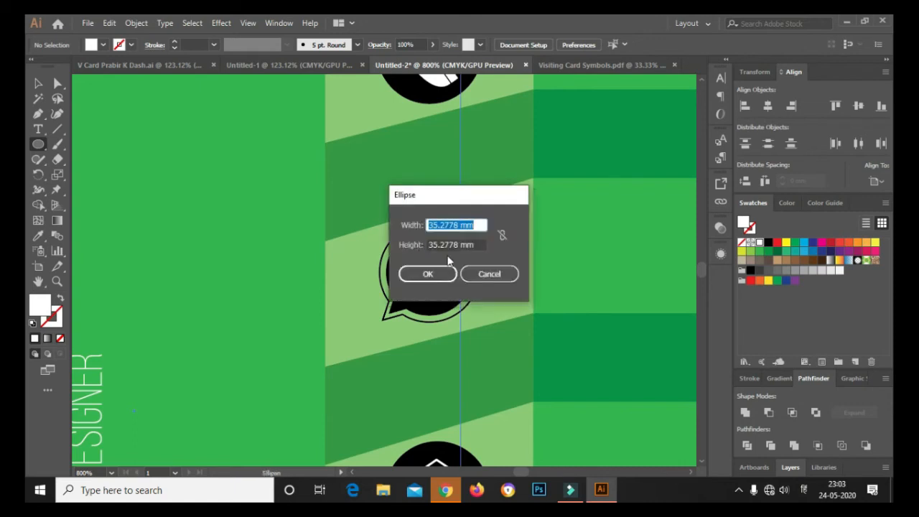
left_click(478, 273)
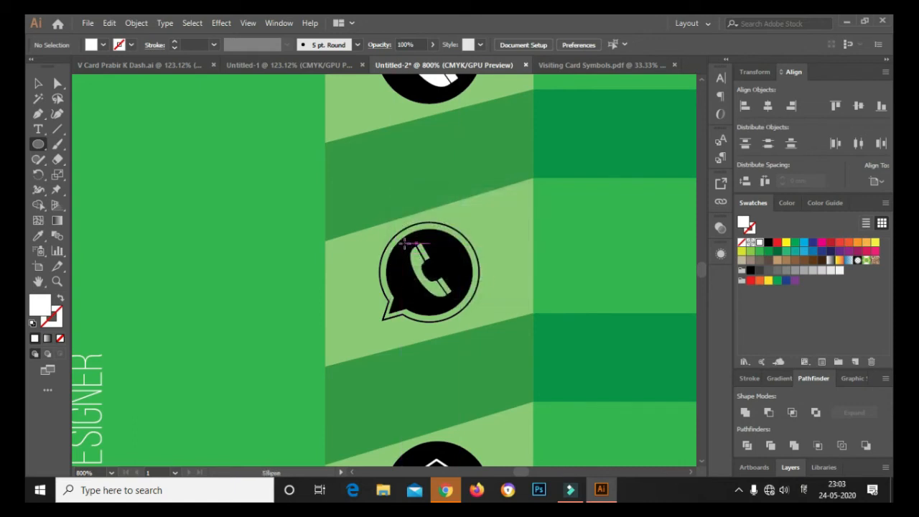
left_click_drag(405, 244, 467, 305)
left_click(38, 83)
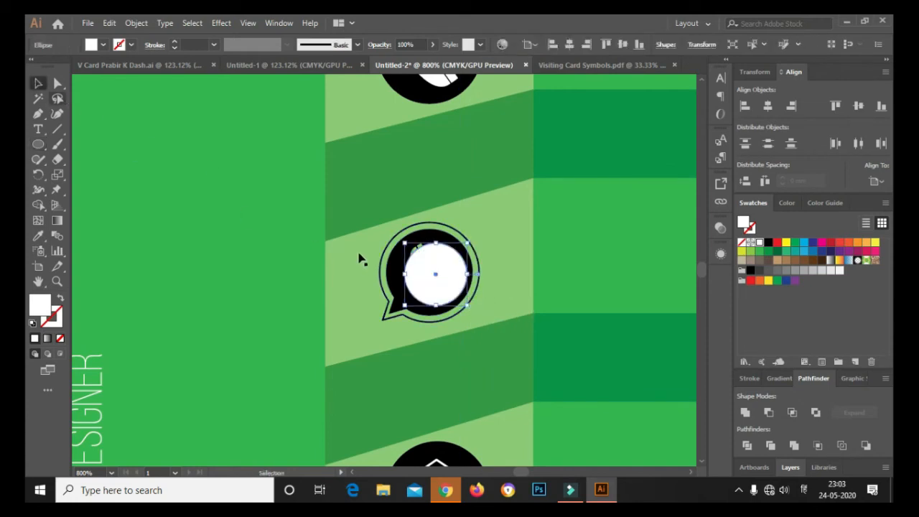
left_click_drag(404, 244, 395, 235)
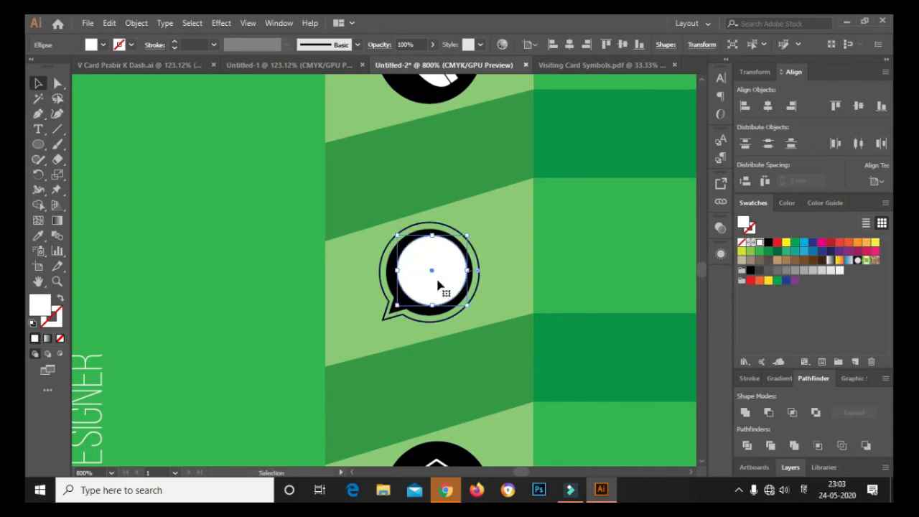
key("Down")
key("Left")
key("Up")
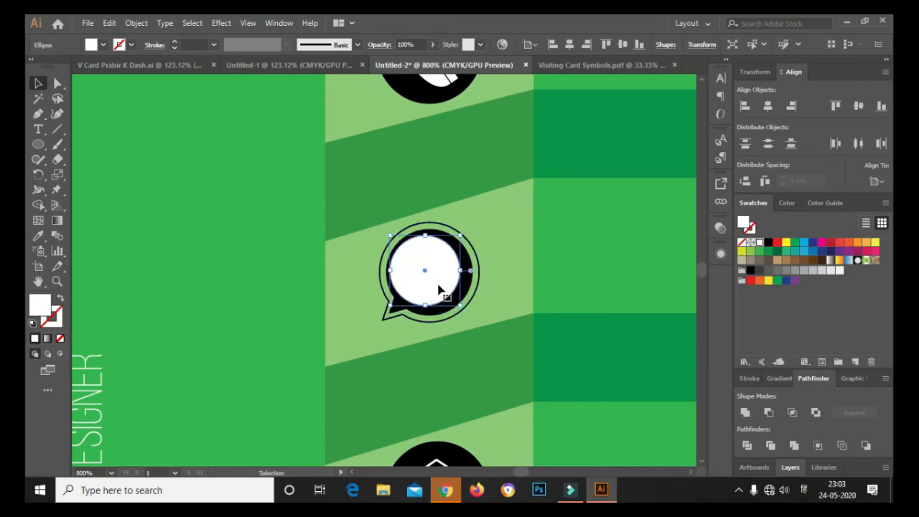
key("Right")
key("ctrl+plus")
key("ctrl+plus")
key("ctrl+plus")
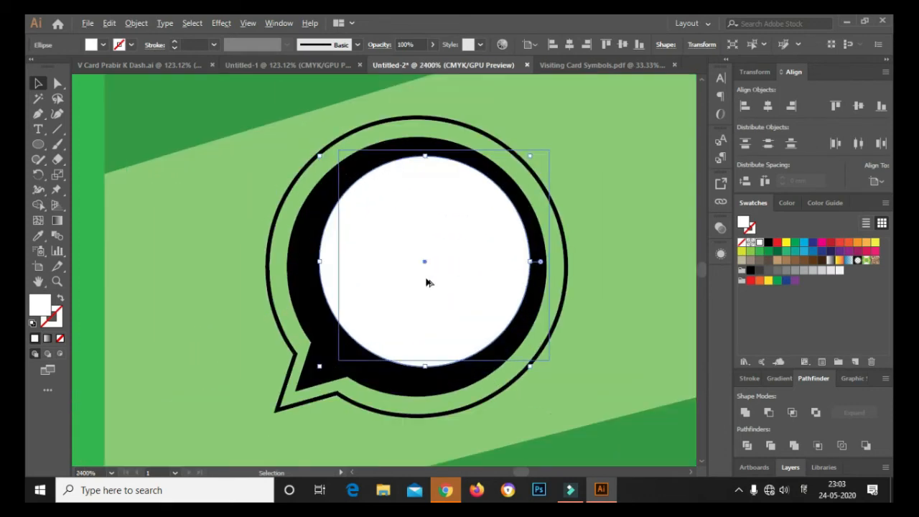
left_click_drag(419, 280, 415, 291)
Send the white circle backward so it sits behind the black circle
right_click(415, 288)
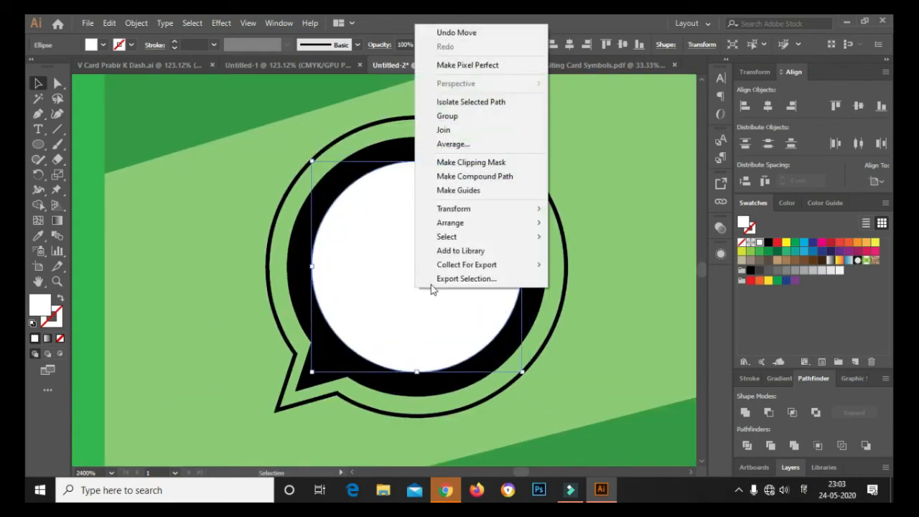
mouse_move(535, 226)
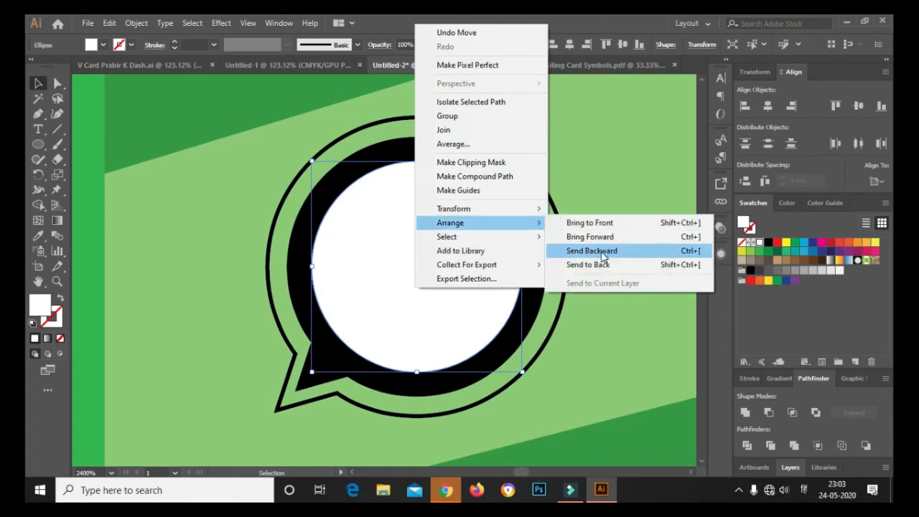
left_click(602, 253)
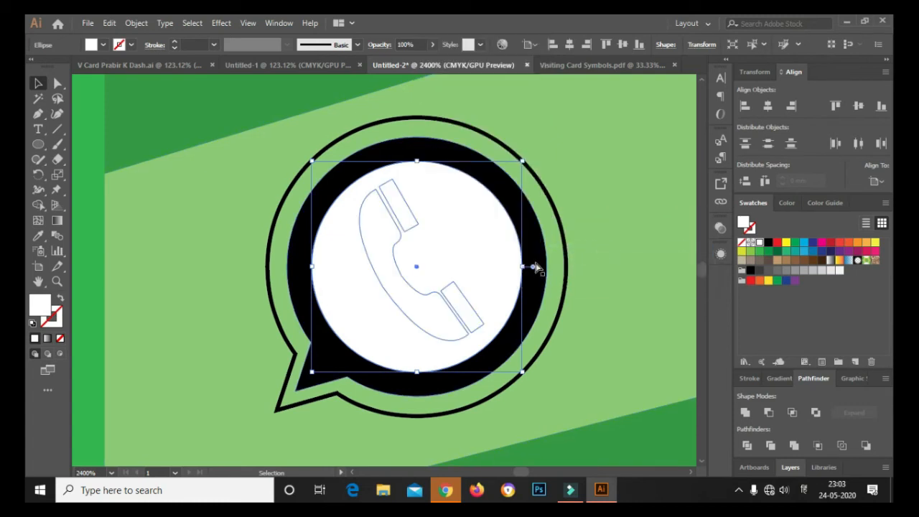
key("a")
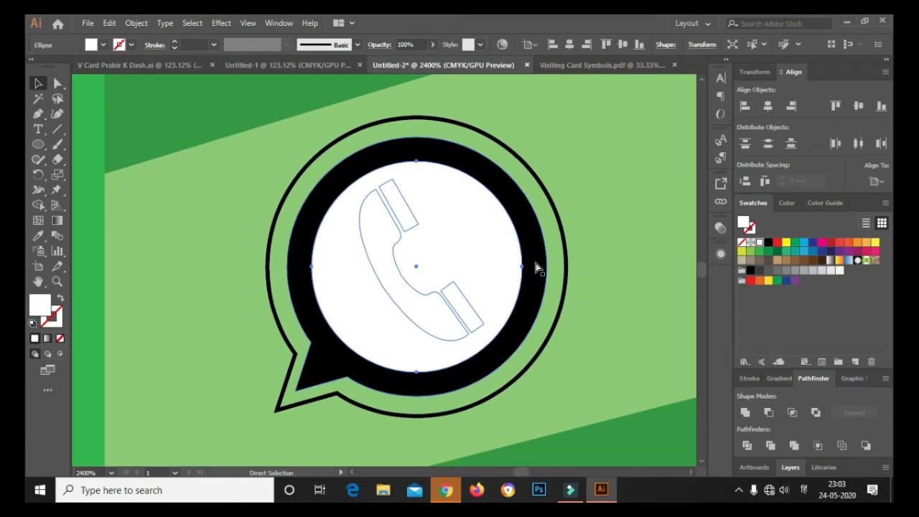
key("ctrl+bracketleft")
key("v")
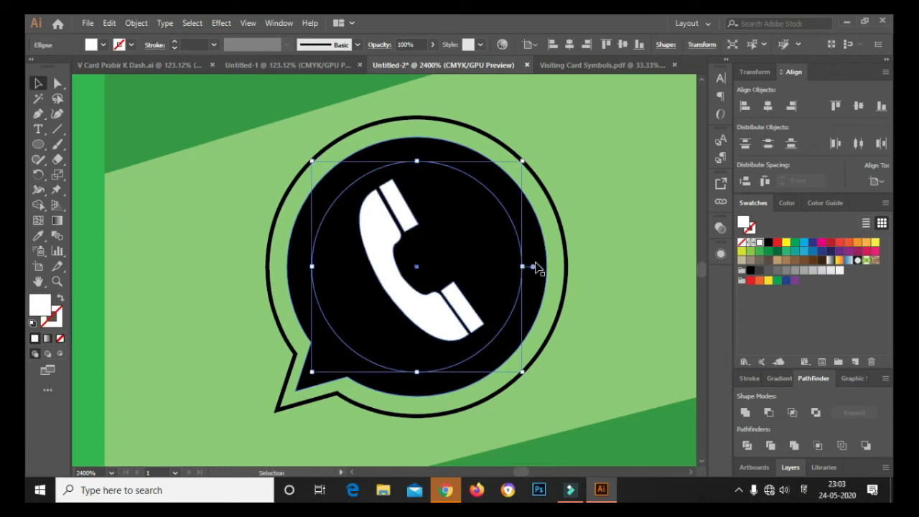
scroll(337, 237, "down", 5)
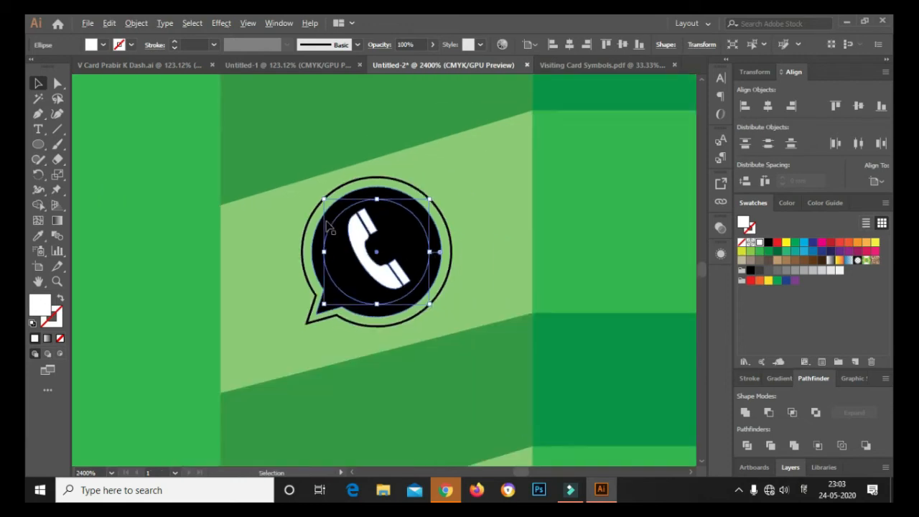
scroll(241, 253, "down", 1)
left_click(631, 264)
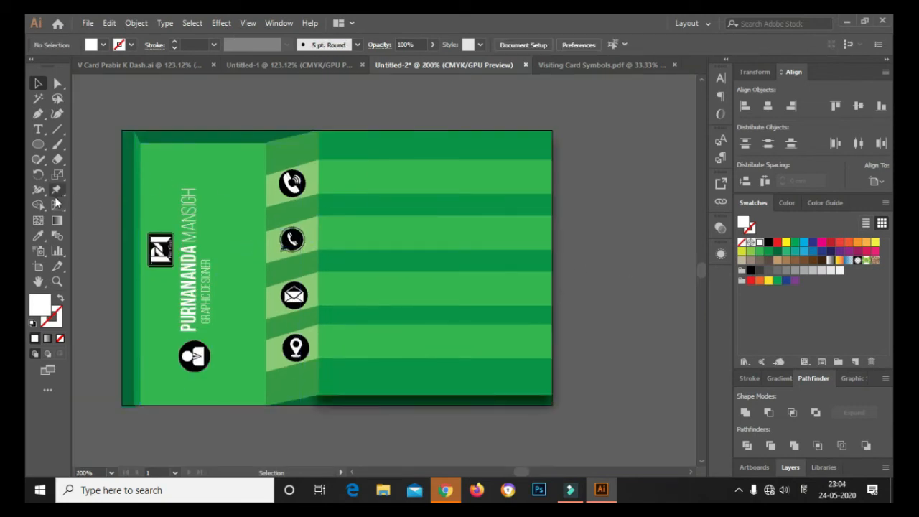
Add placeholder text above the card and set its font to Nexa Light
left_click(207, 286)
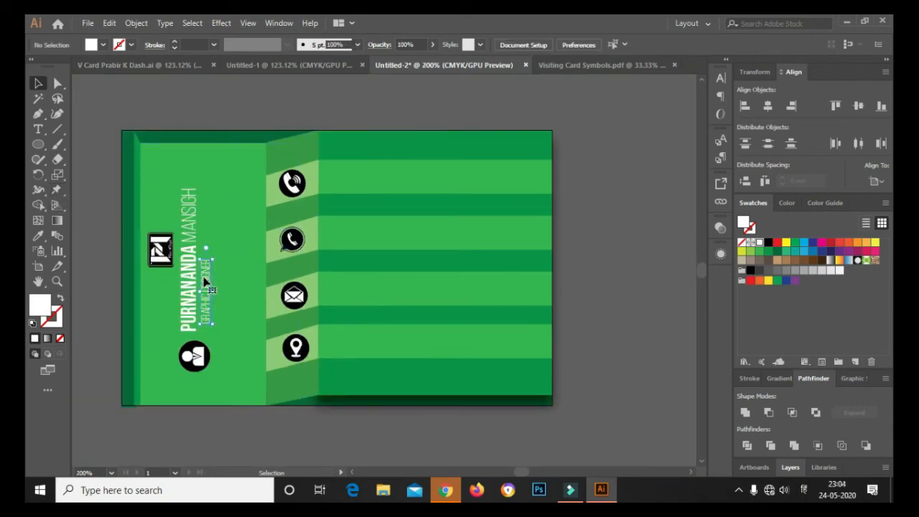
left_click(38, 129)
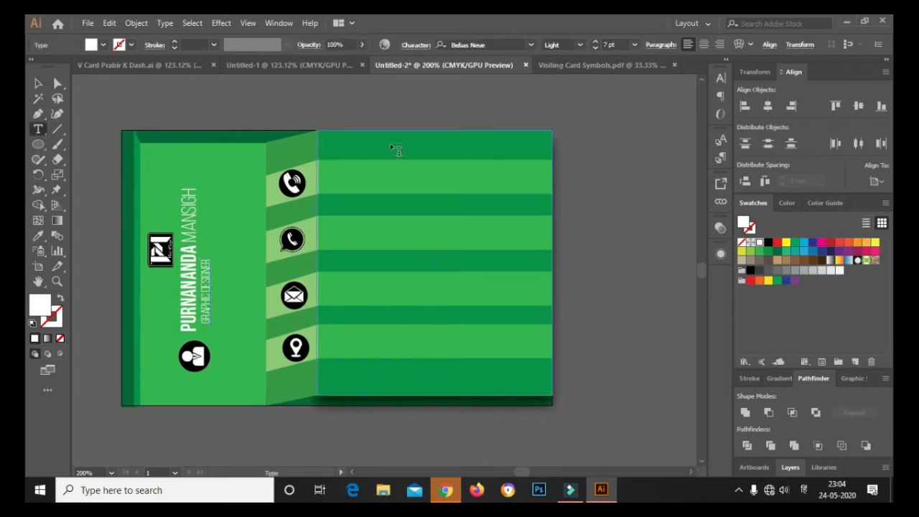
left_click(419, 103)
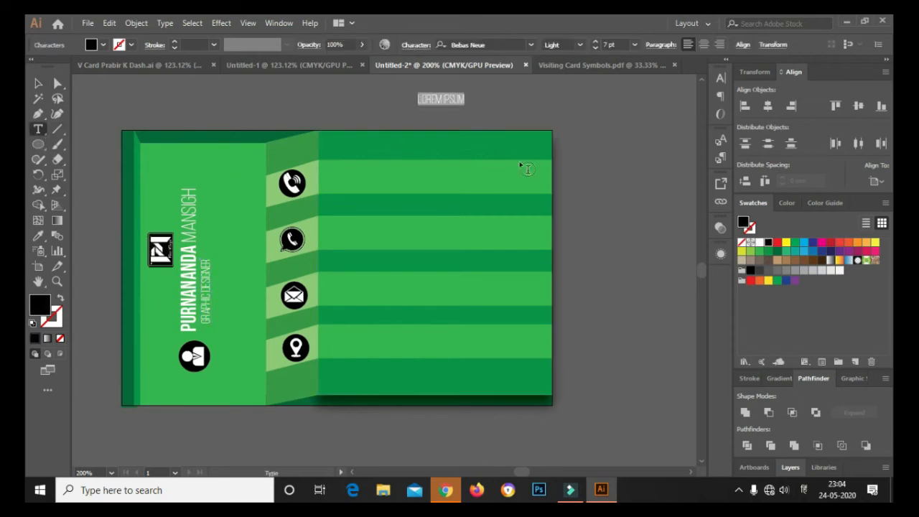
left_click(506, 44)
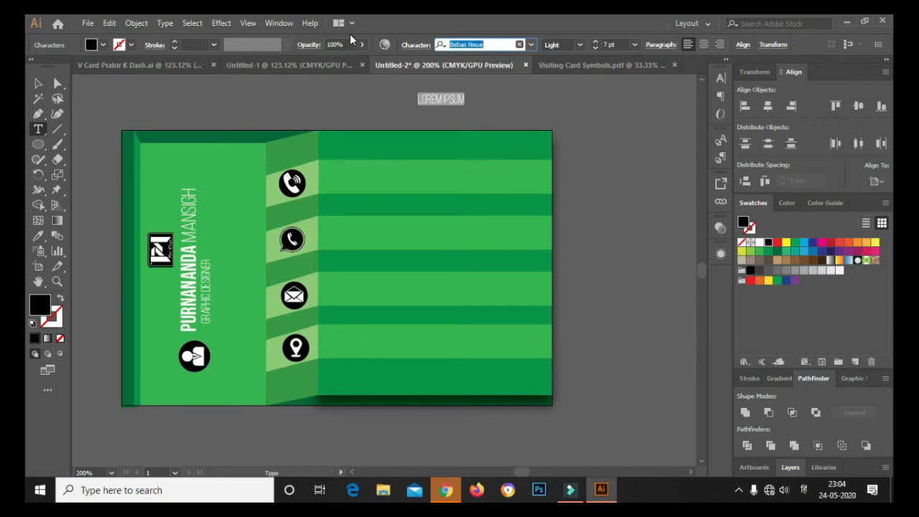
type("नेक्स li")
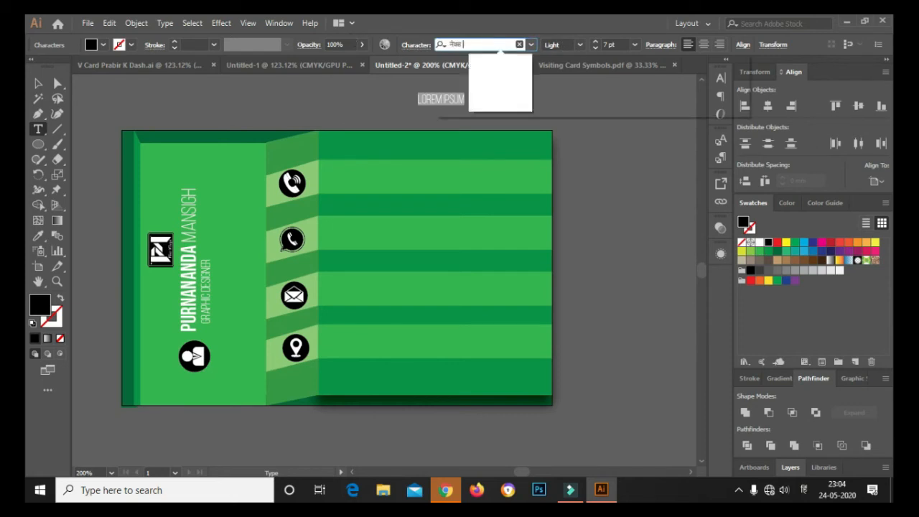
key("BackSpace")
key("BackSpace")
key("BackSpace")
key("BackSpace")
key("BackSpace")
key("BackSpace")
key("BackSpace")
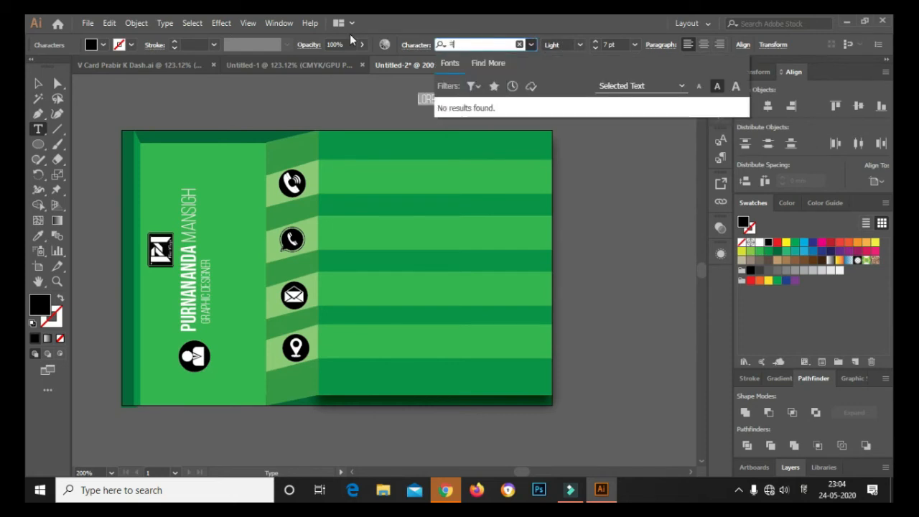
key("BackSpace")
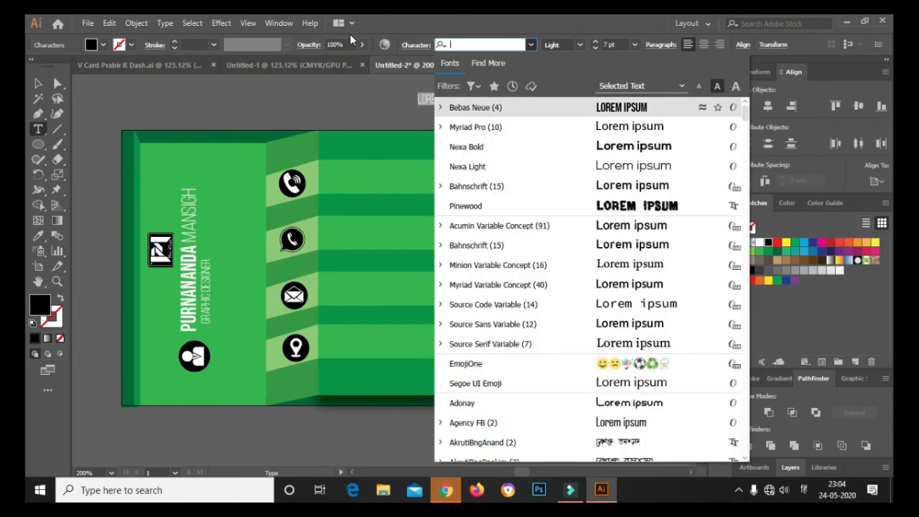
key("Escape")
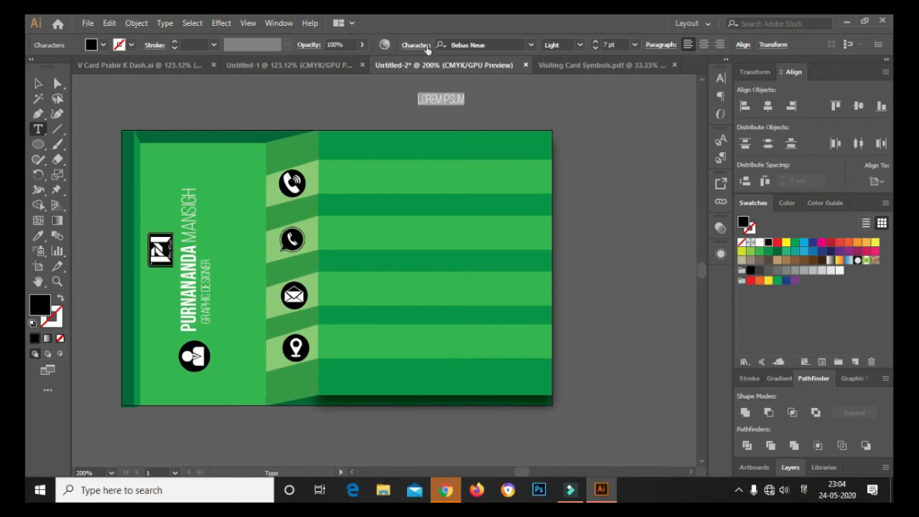
left_click(806, 496)
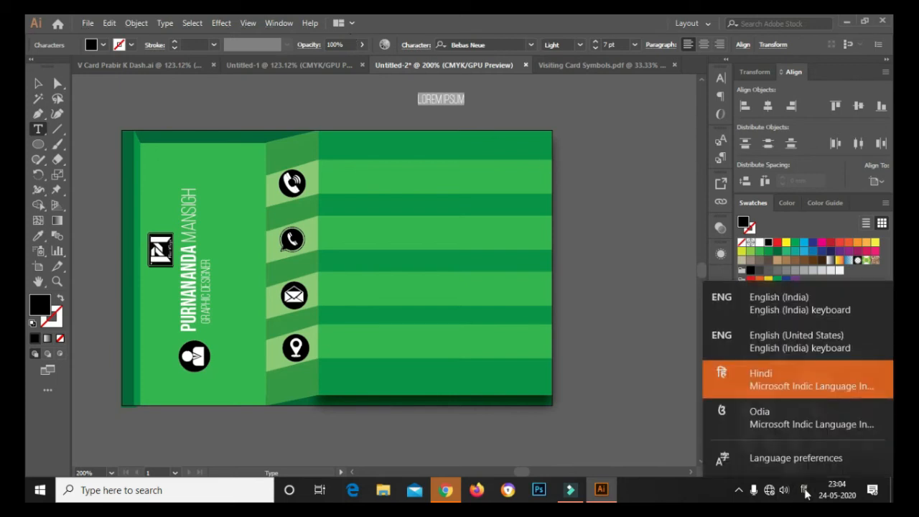
left_click(802, 343)
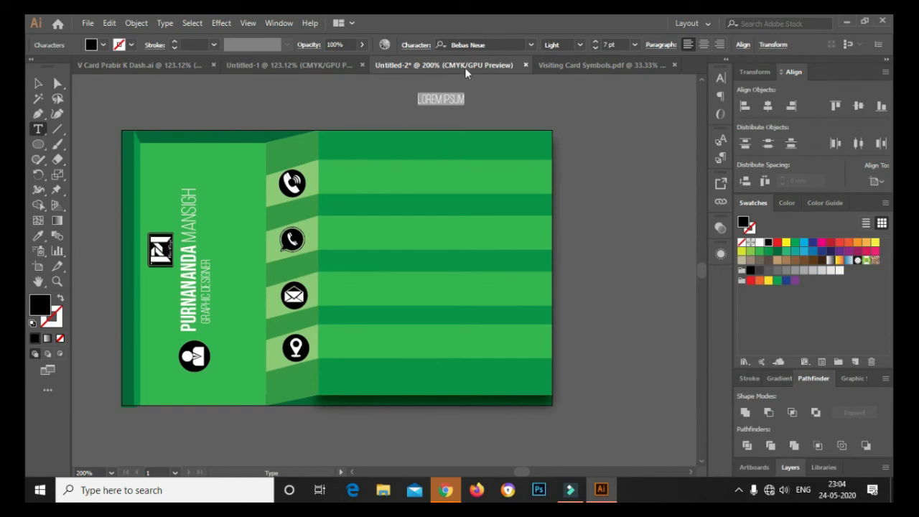
left_click(508, 45)
type("nex")
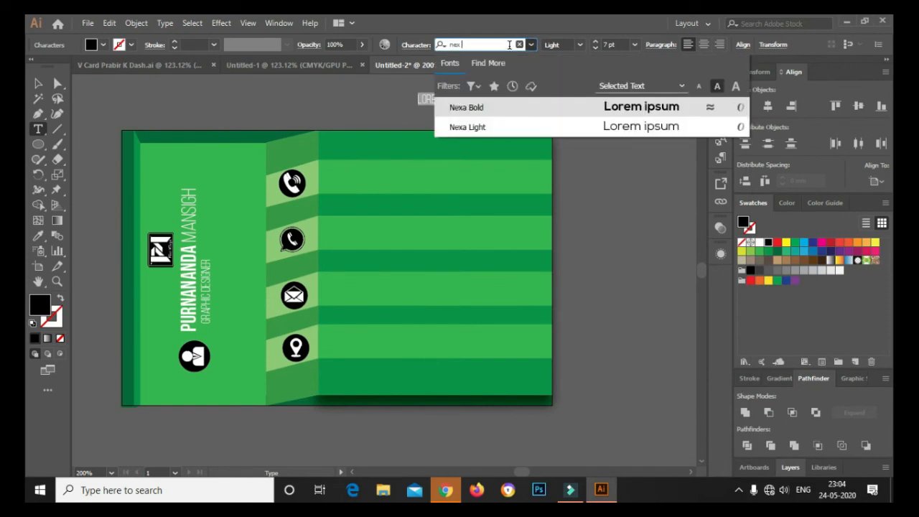
key("Down")
key("Return")
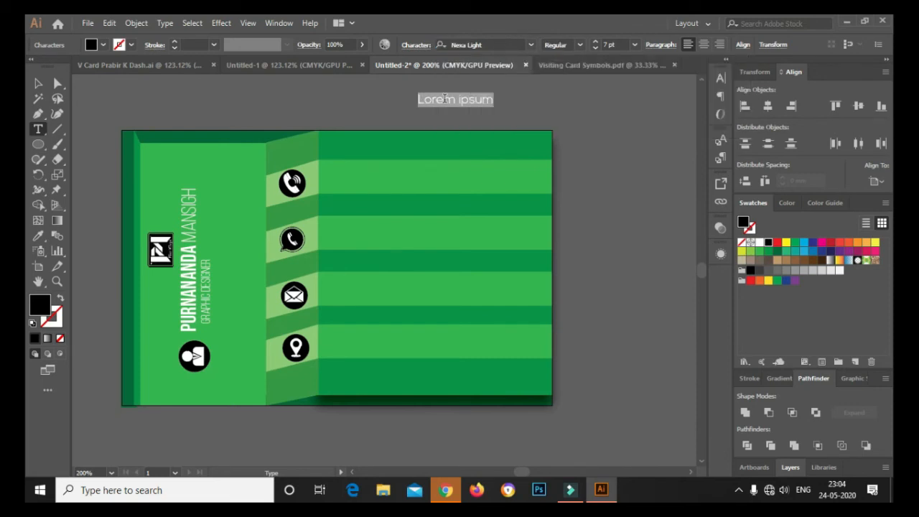
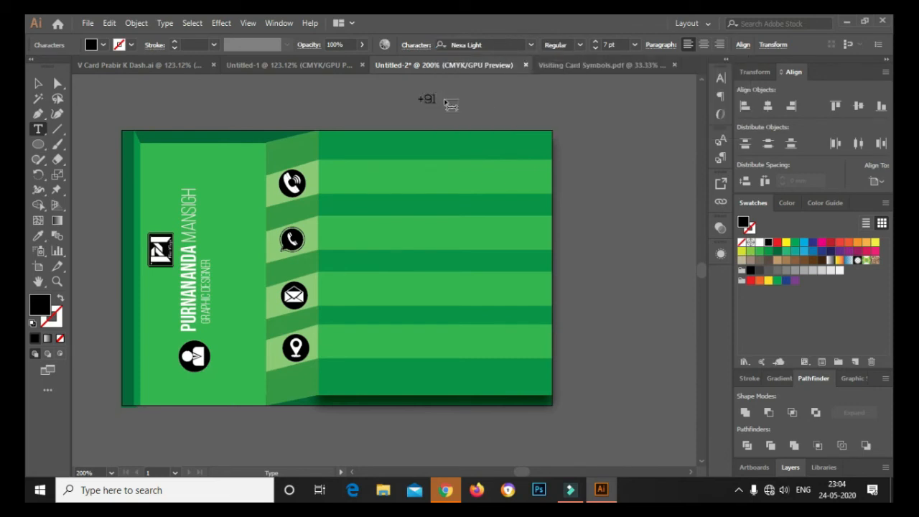
Replace the placeholder with the contact phone number, prefixed by (+91) in brackets
key("Home")
key("Right")
key("Right")
key("Right")
key("Right")
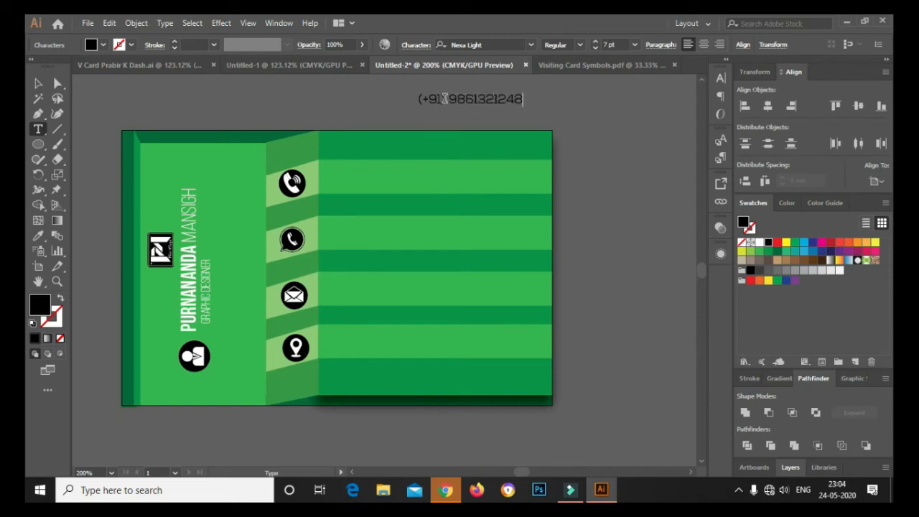
key("Return")
left_click(40, 85)
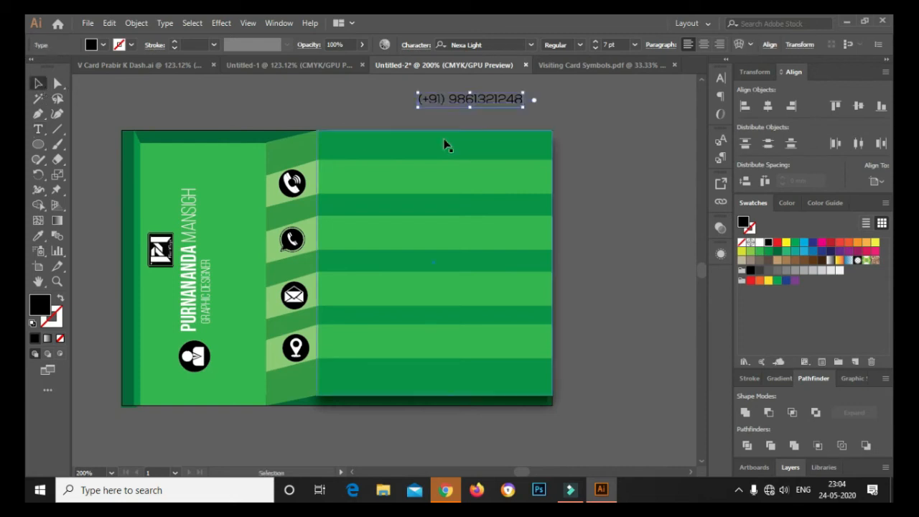
Place the phone number beside the phone icon in white and duplicate it down
left_click_drag(503, 106, 441, 183)
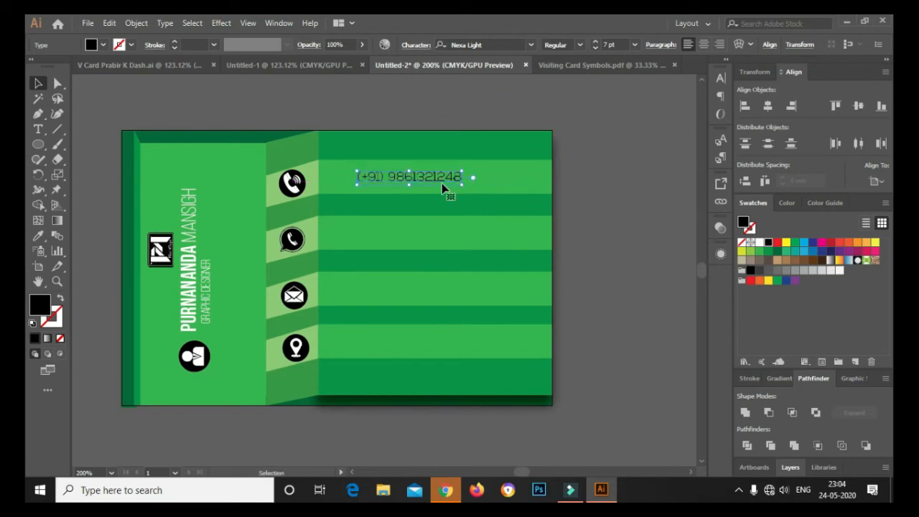
left_click(759, 242)
key("ctrl+h")
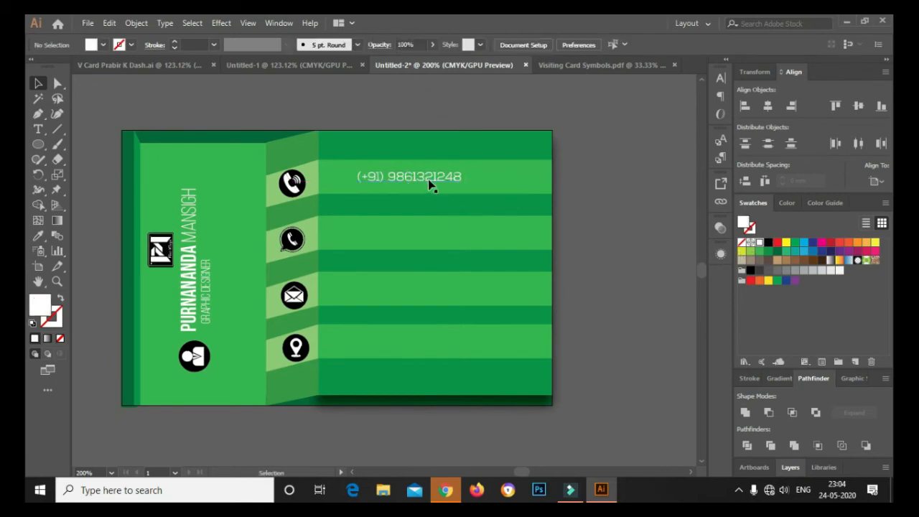
left_click_drag(429, 181, 429, 294)
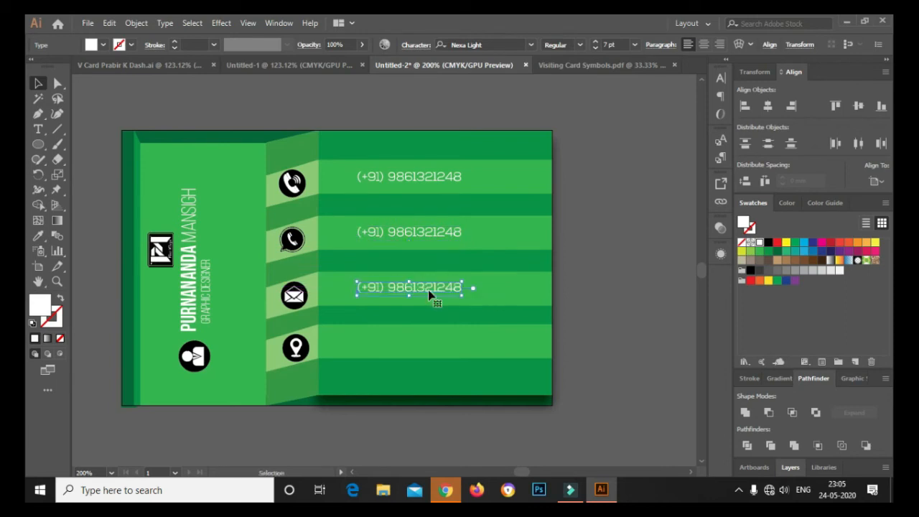
Retype the third contact line as the contact e-mail address
key("t")
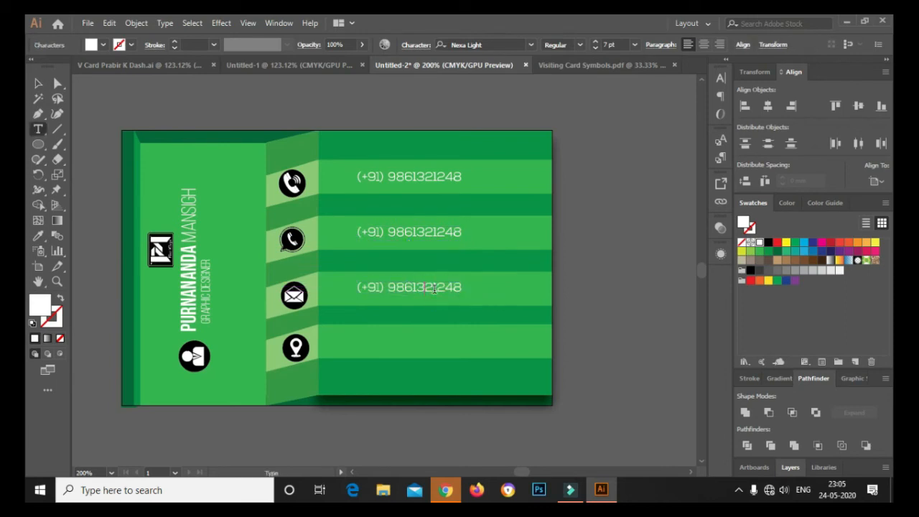
triple_click(433, 288)
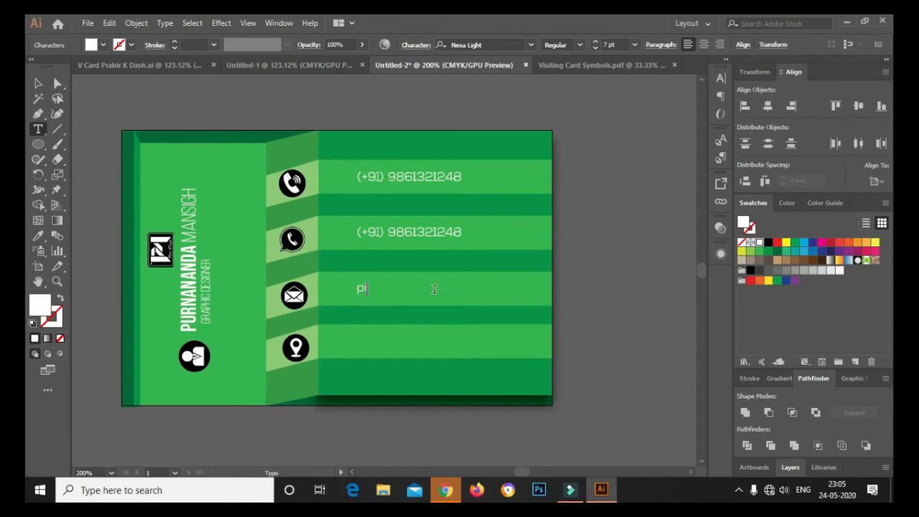
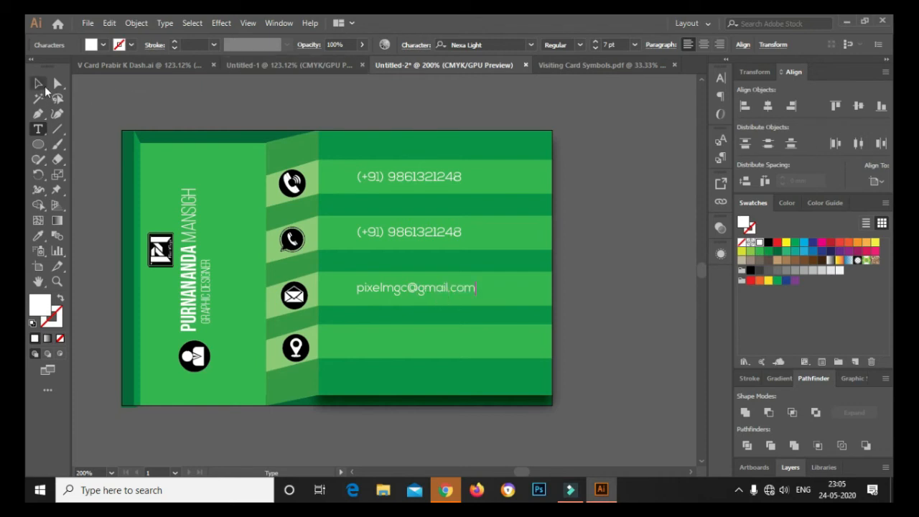
key("Escape")
Copy the e-mail line beside the location icon and replace it with the postal address
left_click_drag(450, 293, 450, 345)
key("ctrl+shift+a")
key("t")
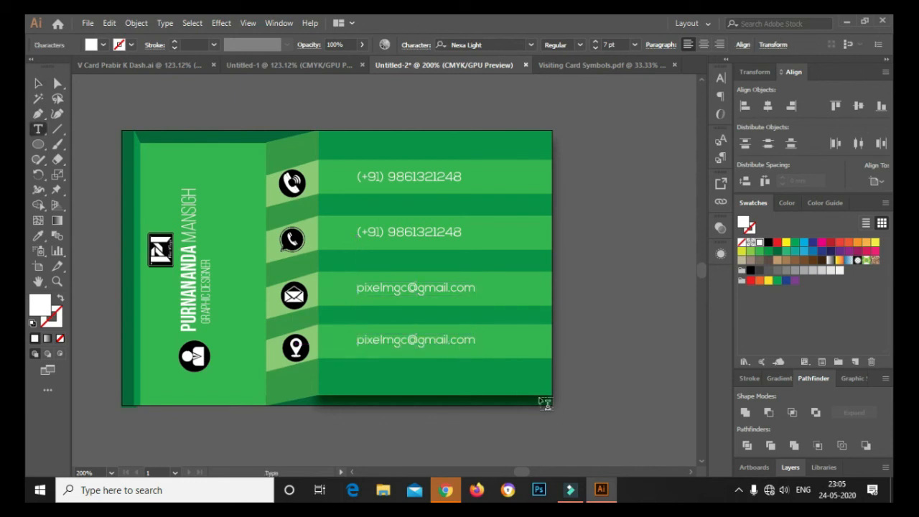
key("ctrl+a")
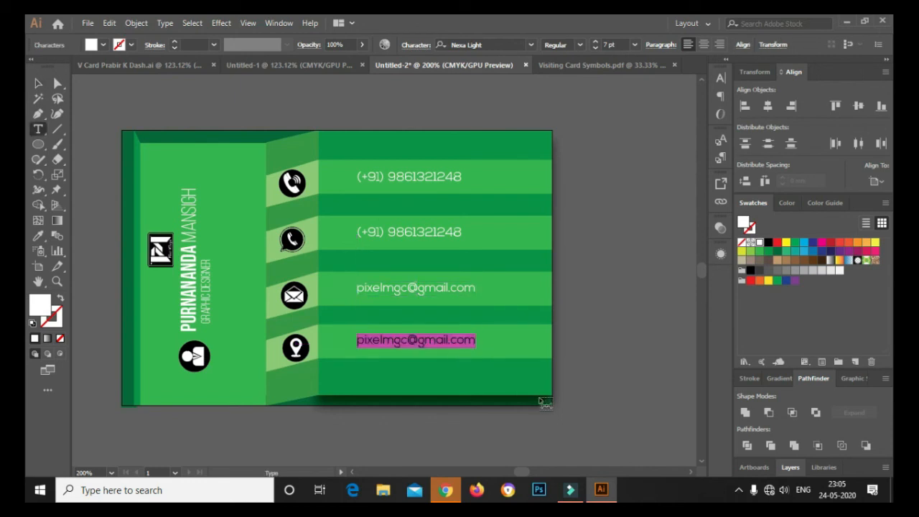
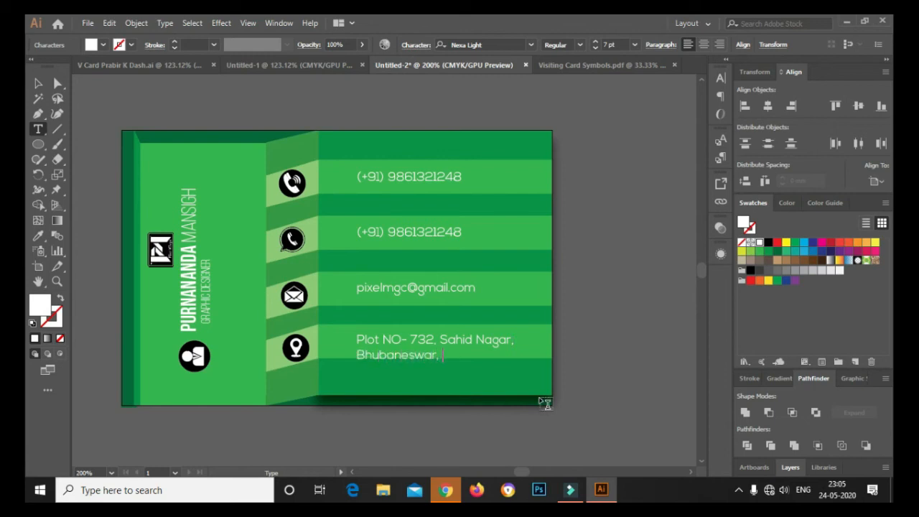
Nudge the two-line address block up into its stripe and deselect it
left_click(44, 81)
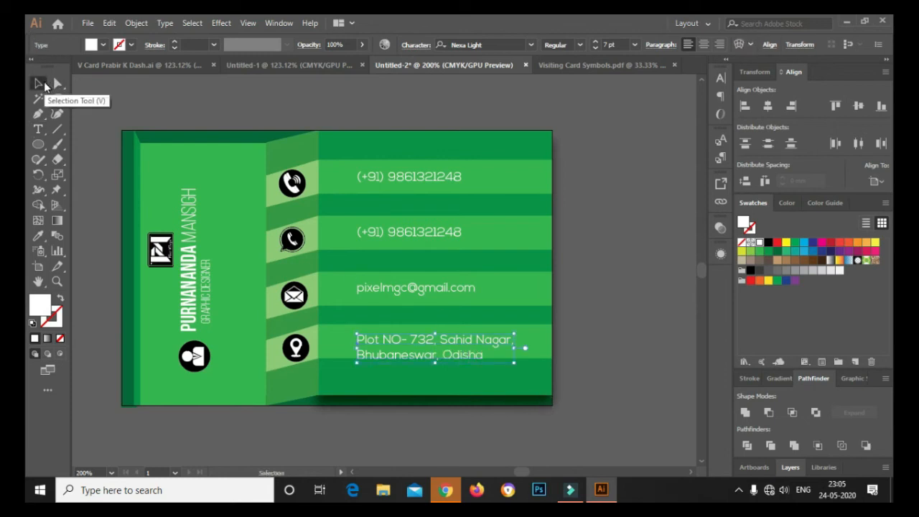
key("Up")
key("Up")
key("Up")
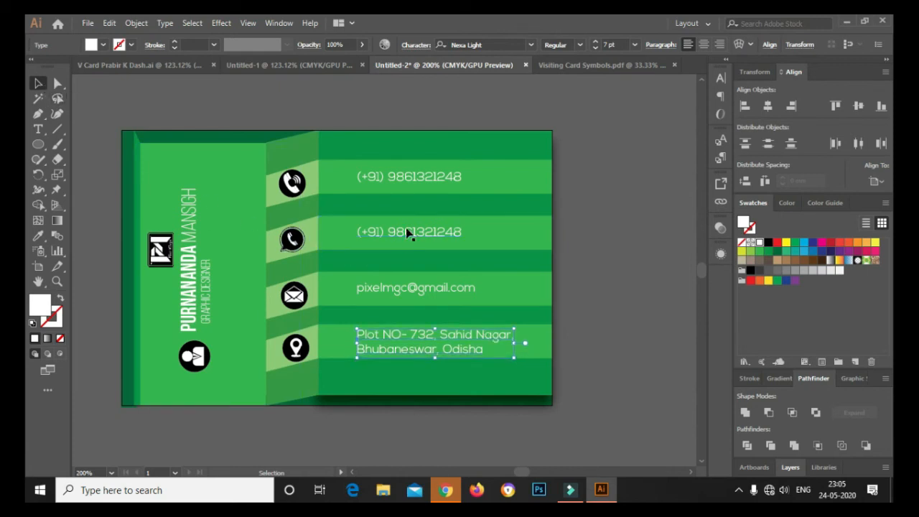
left_click(618, 287)
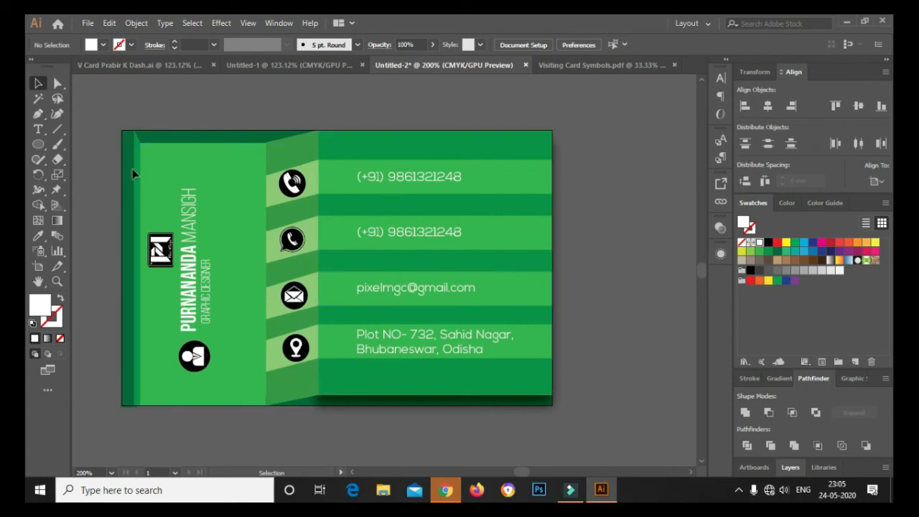
Copy the whole card into the blank Untitled-1 document and move it near the page top
key("ctrl+a")
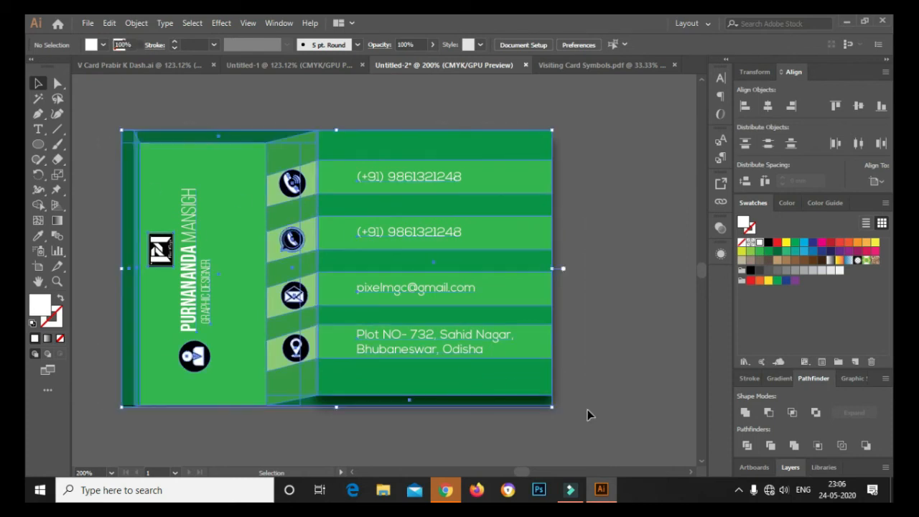
left_click(299, 62)
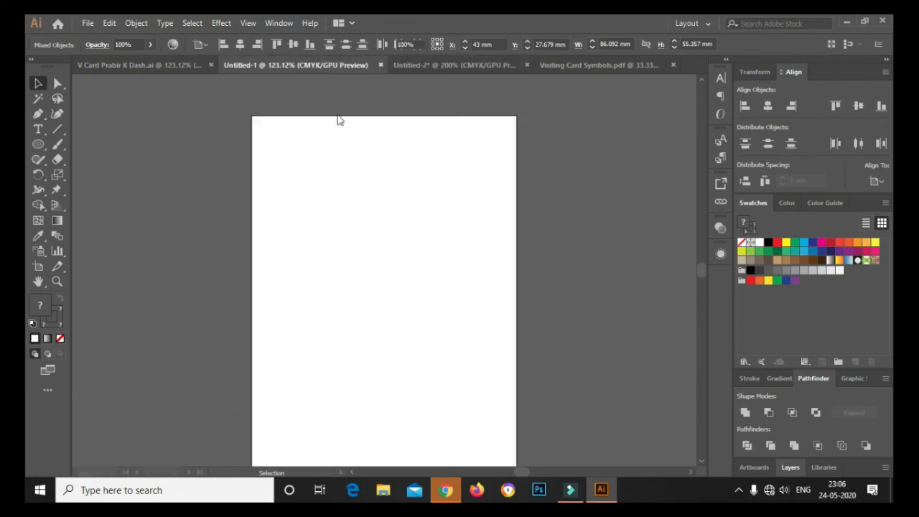
key("ctrl+v")
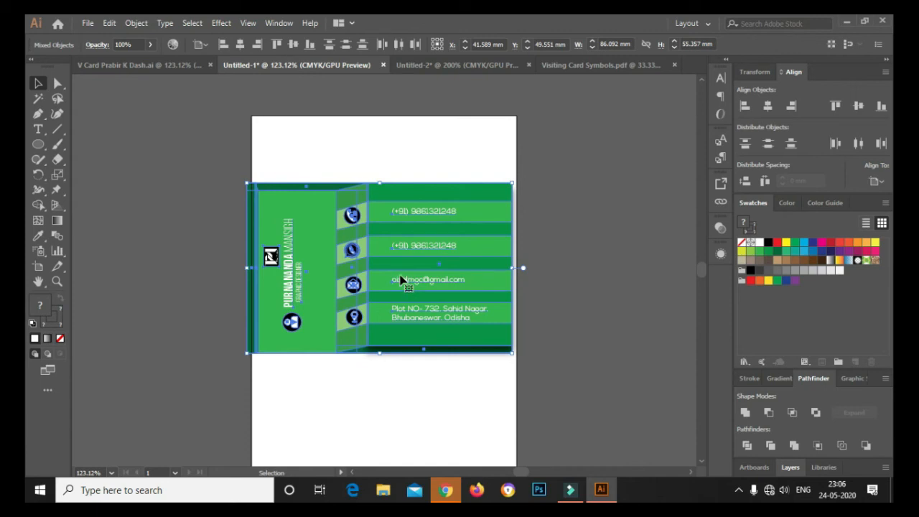
left_click_drag(400, 280, 404, 216)
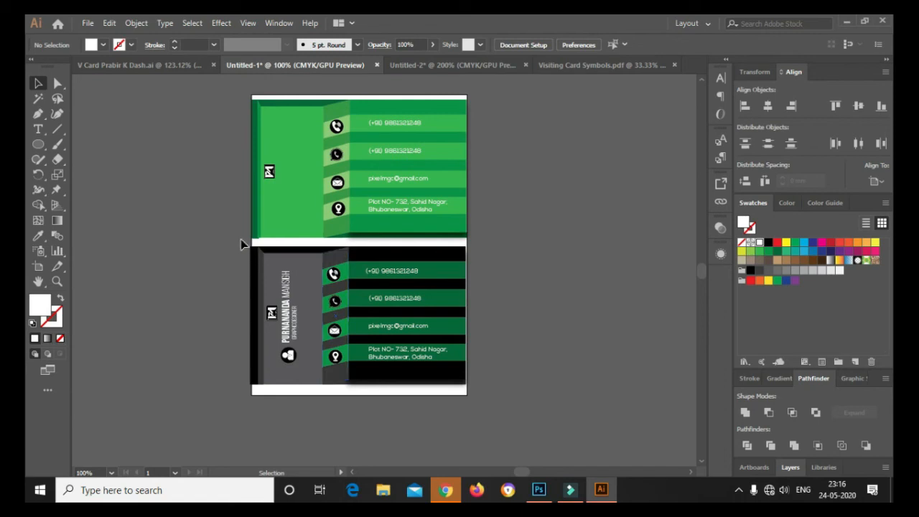
left_click_drag(281, 306, 490, 392)
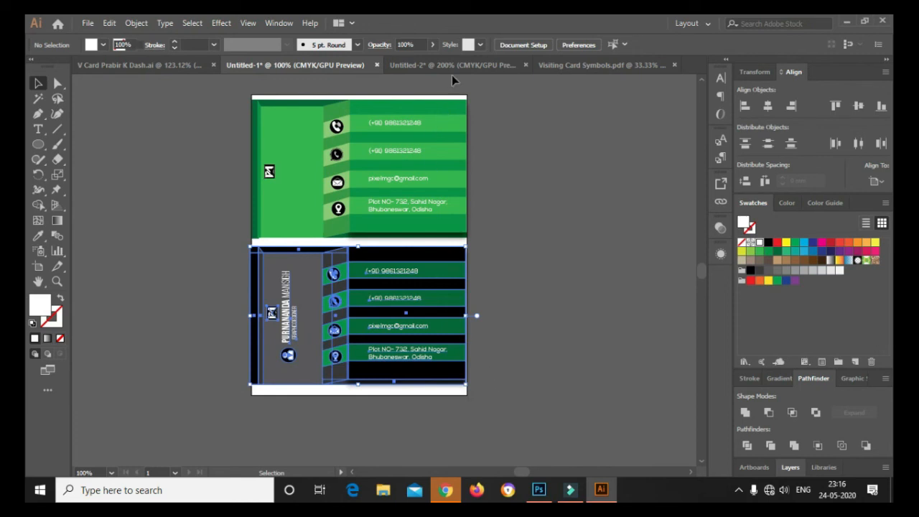
In Untitled-2, align the card's parts horizontally centred and flush to the top
left_click(479, 69)
left_click(767, 105)
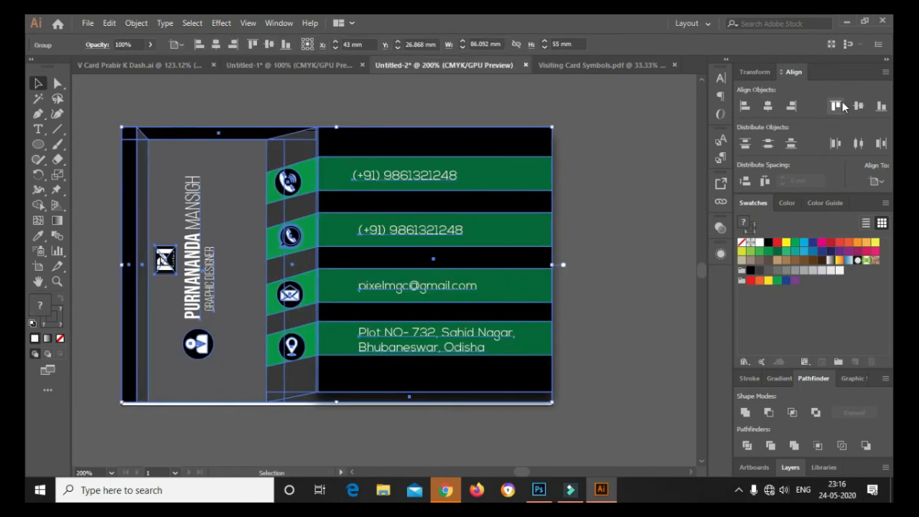
left_click(836, 106)
left_click(645, 185)
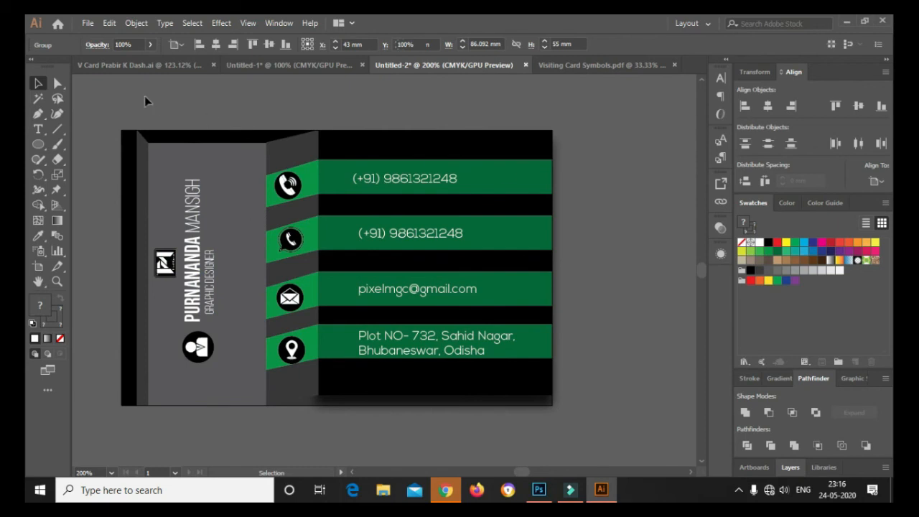
left_click(87, 23)
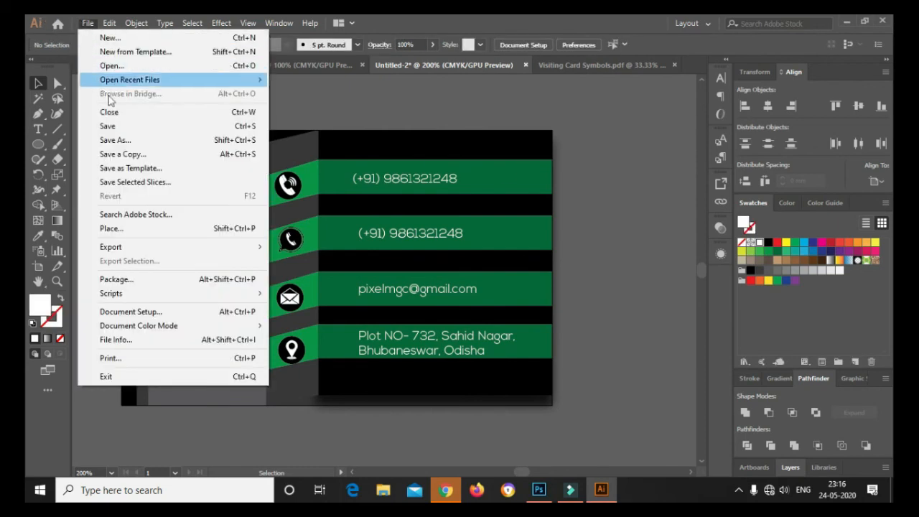
Export the card as V2.png, a 300 ppi transparent PNG, then return to the Photoshop mockup
mouse_move(203, 251)
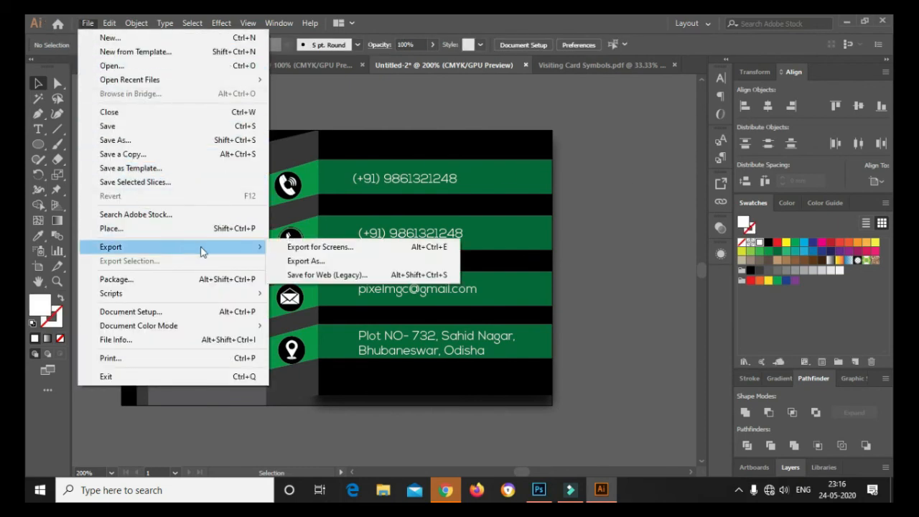
left_click(311, 261)
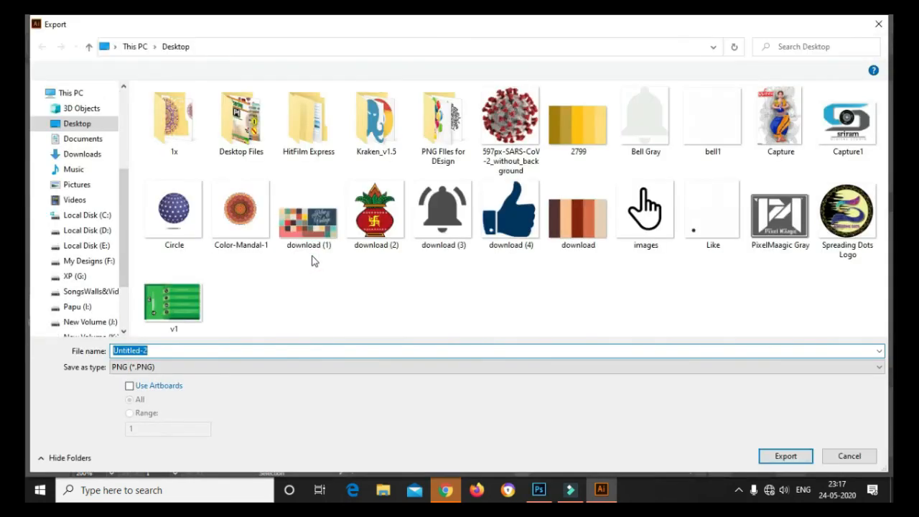
type("V")
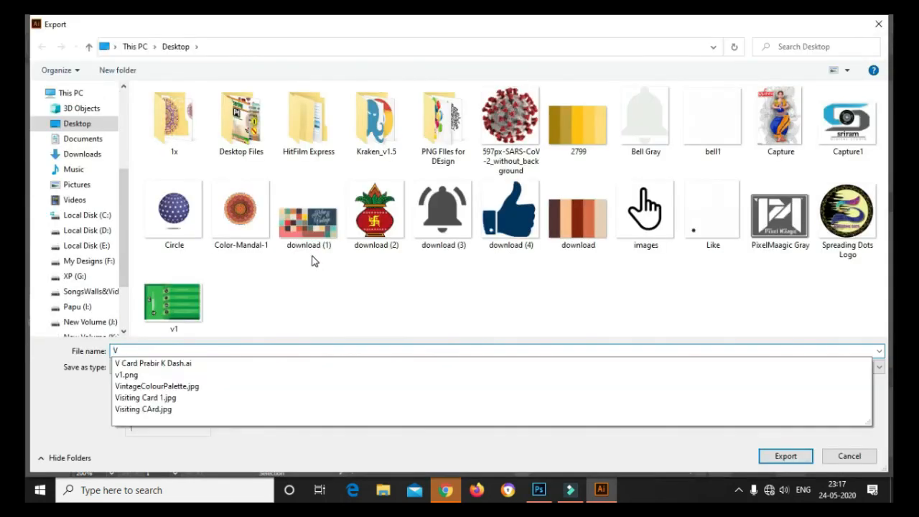
type("2")
key("Return")
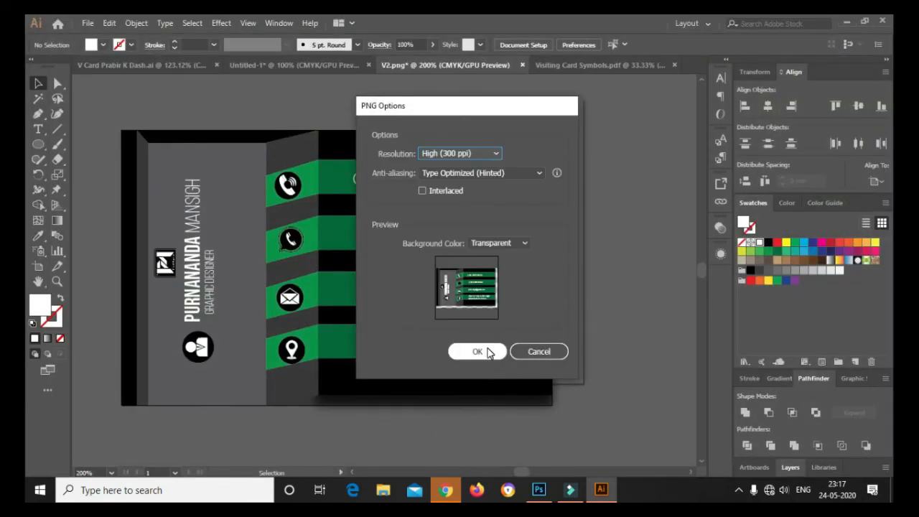
left_click(477, 351)
left_click(539, 490)
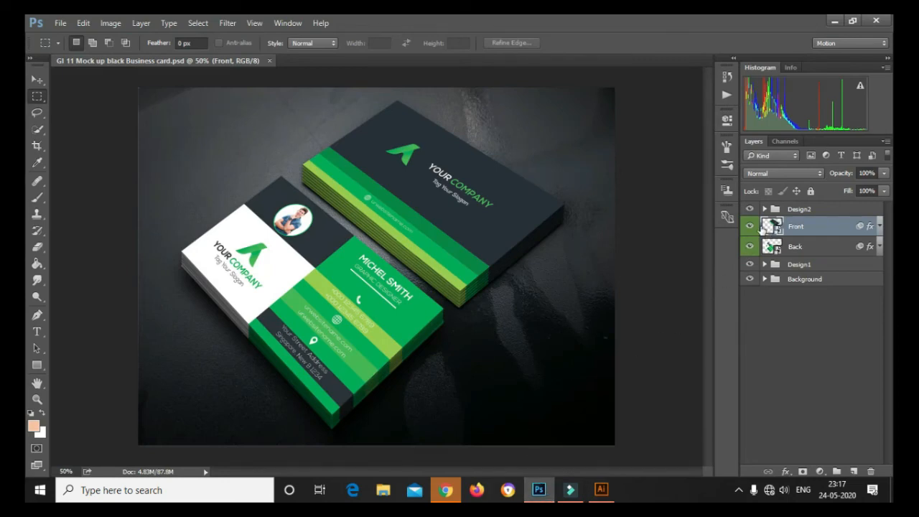
Open the front card's smart object and delete Layer 77
double_click(761, 228)
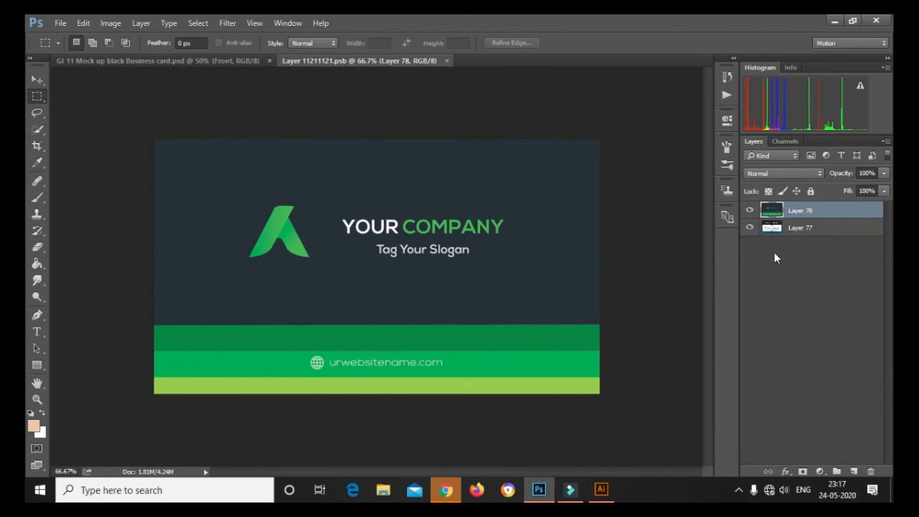
left_click(795, 228)
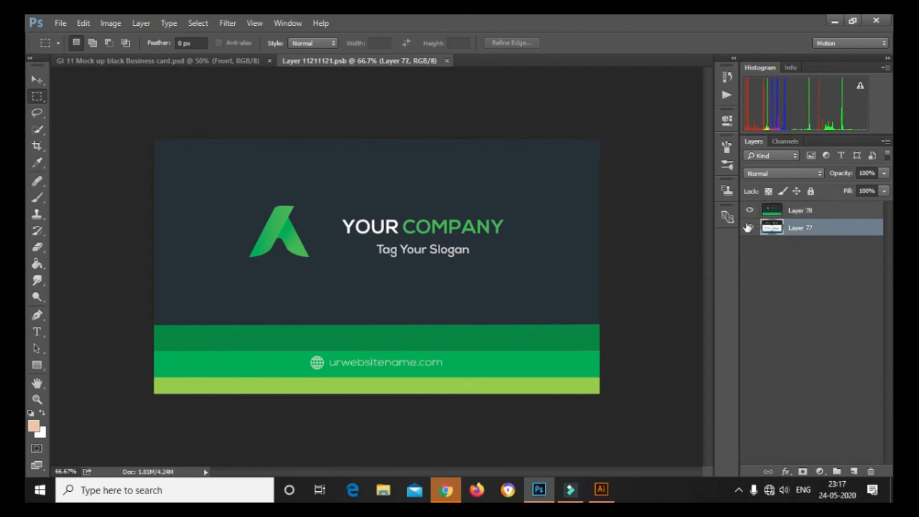
left_click(869, 470)
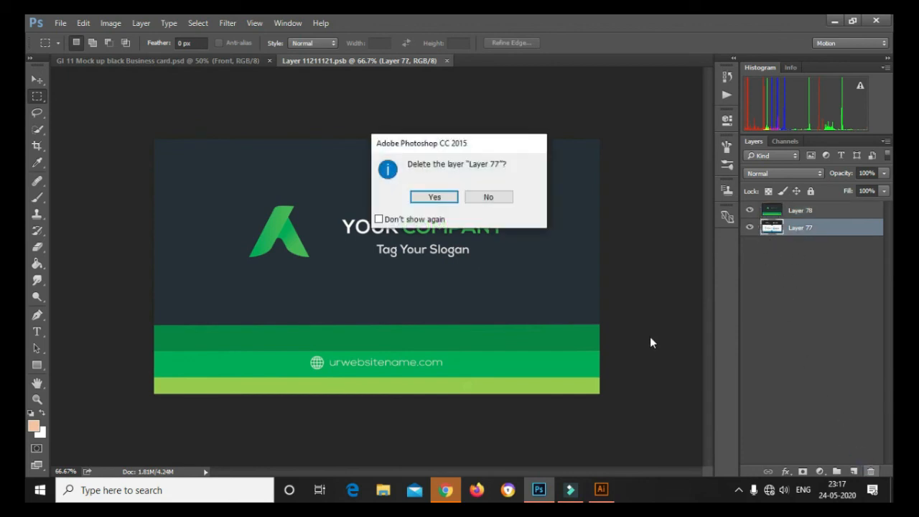
left_click(428, 197)
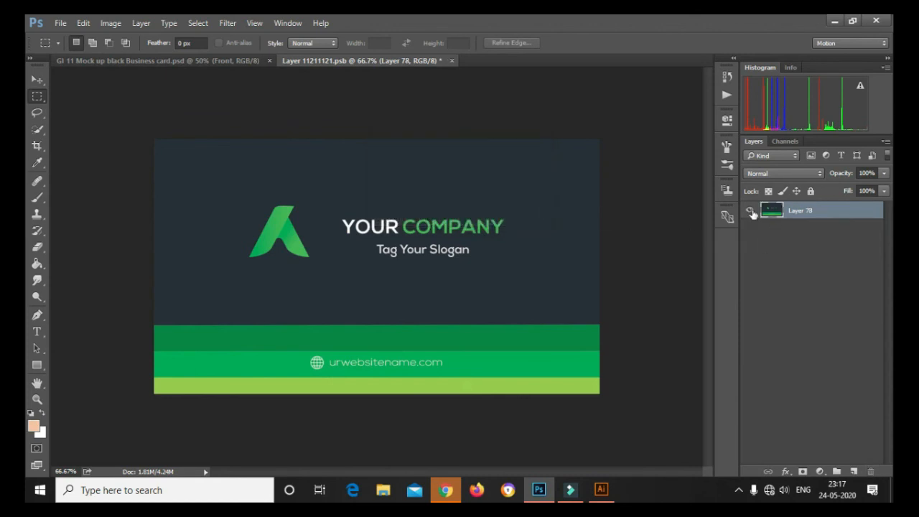
Hide Layer 78 and bring up the File > Open dialog
left_click(750, 211)
left_click(749, 210)
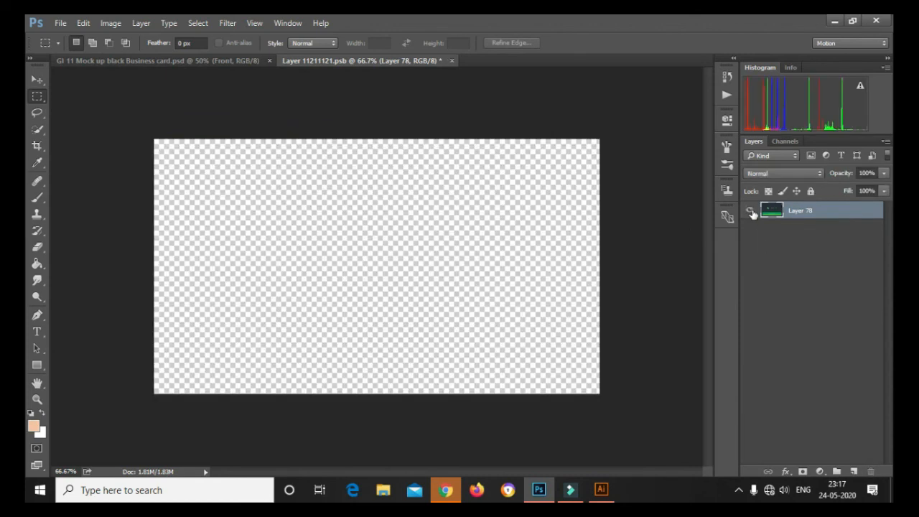
left_click(37, 79)
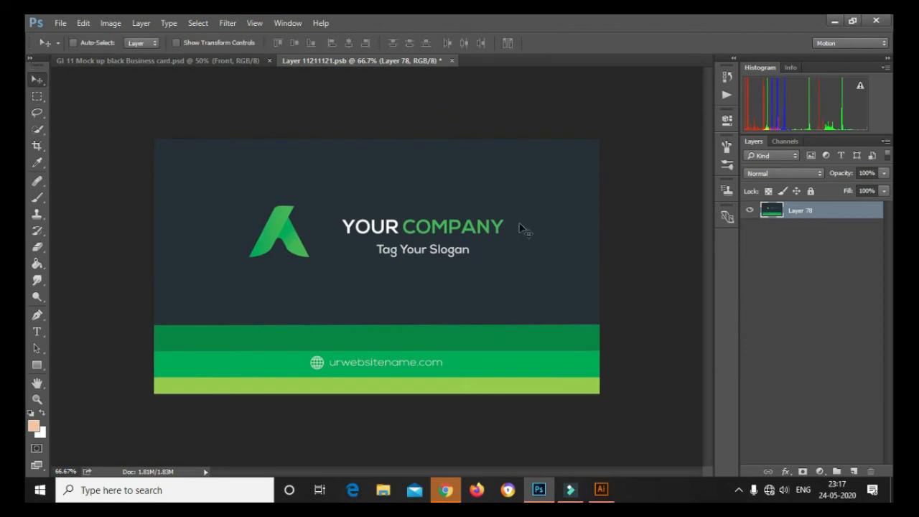
left_click(750, 210)
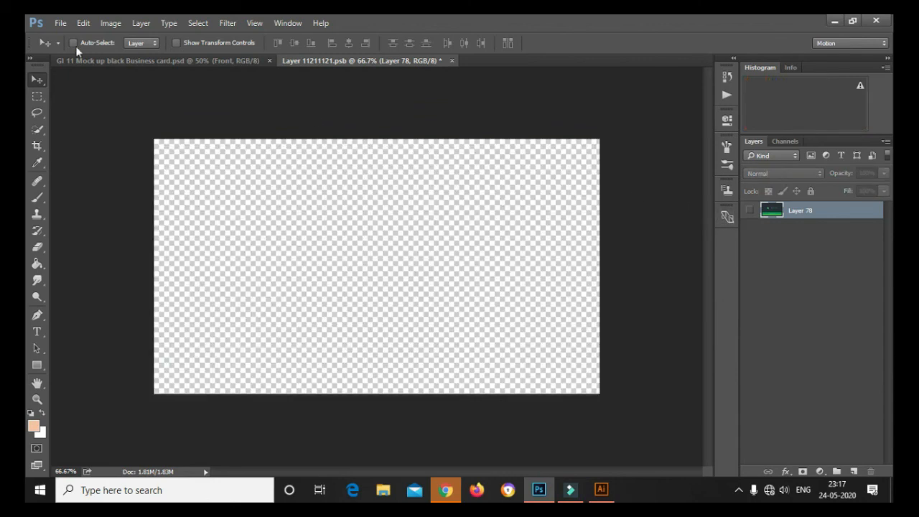
left_click(60, 23)
left_click(75, 49)
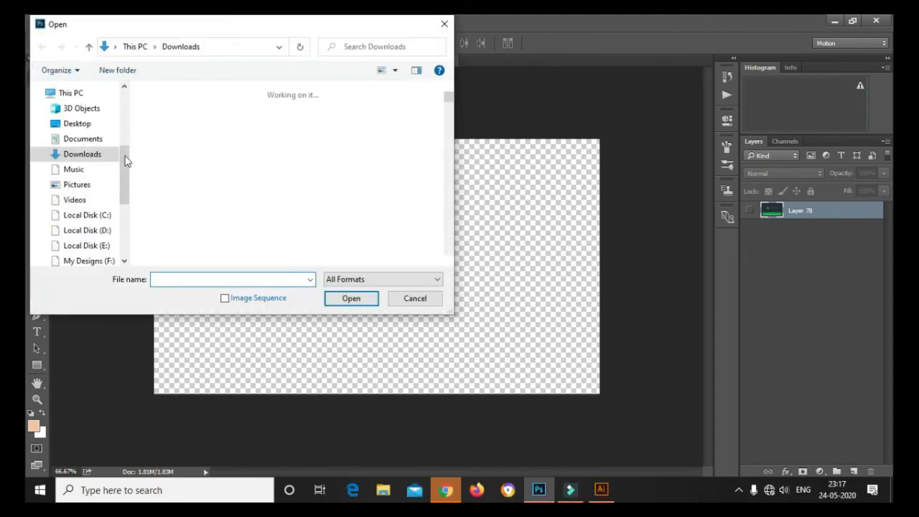
Open v1.png from the Desktop and nudge the card slightly right and down
left_click_drag(125, 158, 123, 93)
left_click(77, 113)
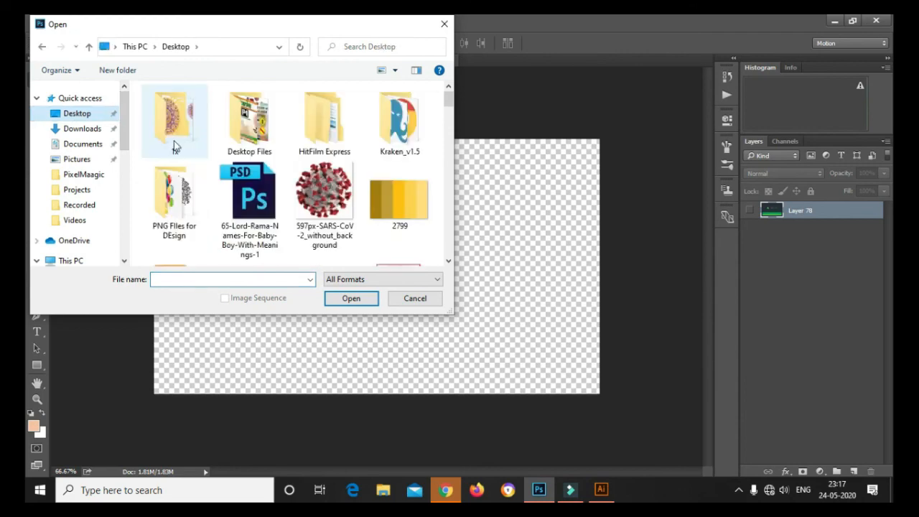
left_click(174, 147)
type("v1")
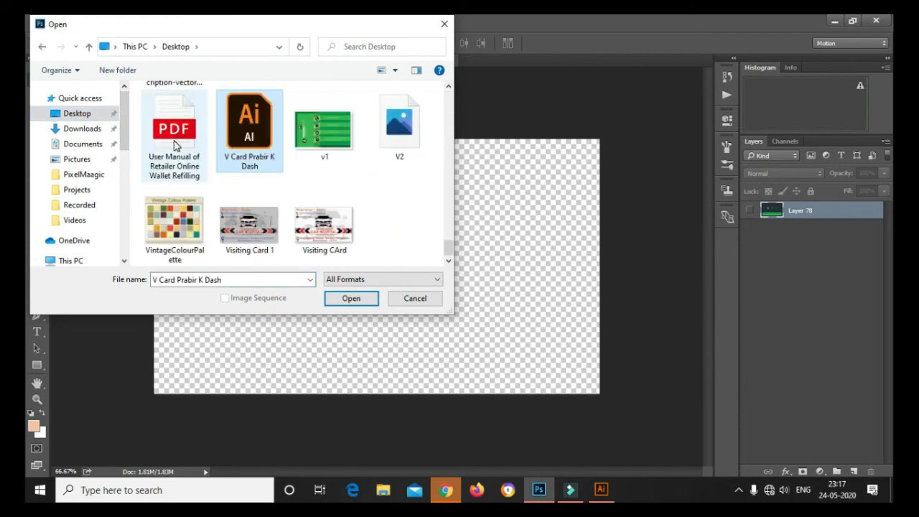
left_click(367, 301)
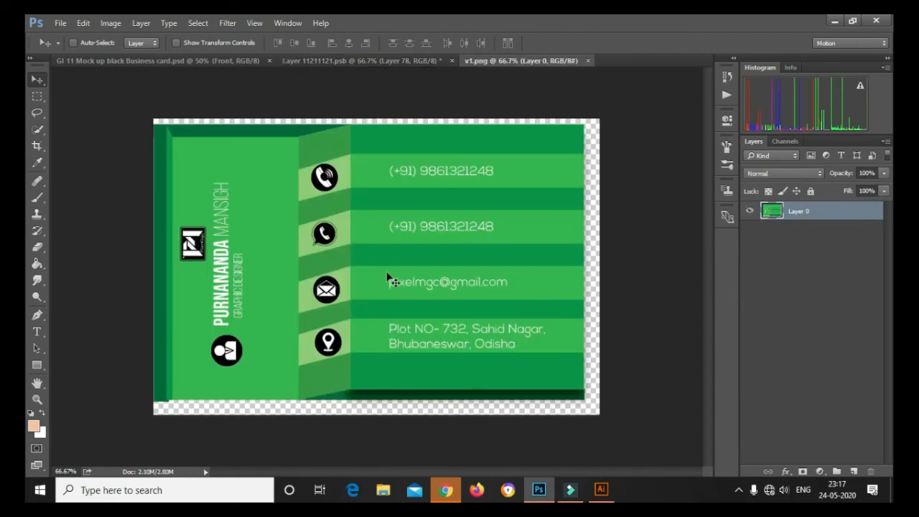
left_click_drag(398, 274, 405, 276)
Free Transform the green card to about 106% wide and 108% tall, then apply it
left_click(37, 95)
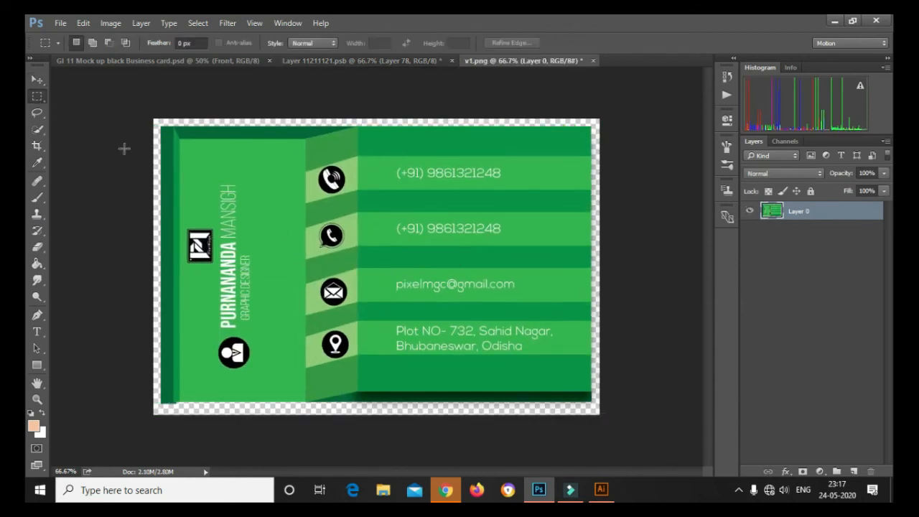
right_click(334, 232)
left_click(417, 362)
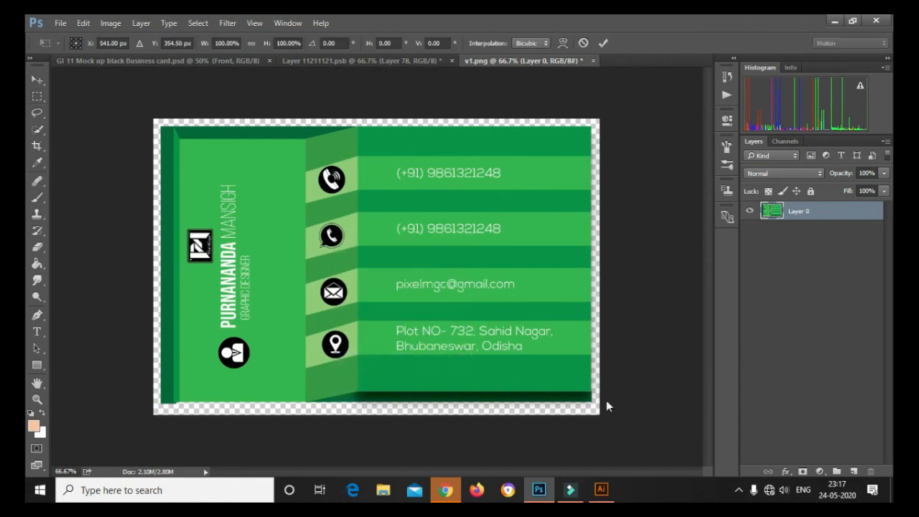
left_click_drag(606, 418, 615, 422)
left_click_drag(535, 398, 529, 395)
left_click_drag(379, 415, 377, 428)
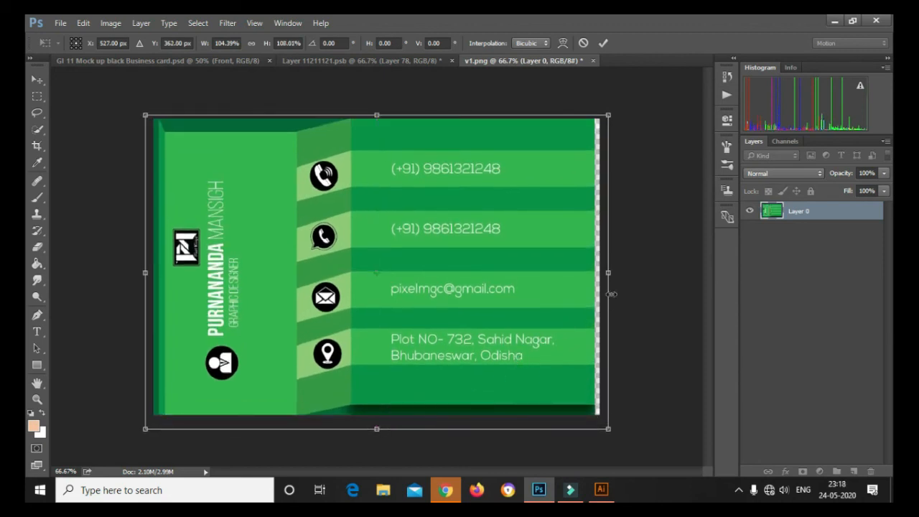
left_click_drag(609, 274, 615, 276)
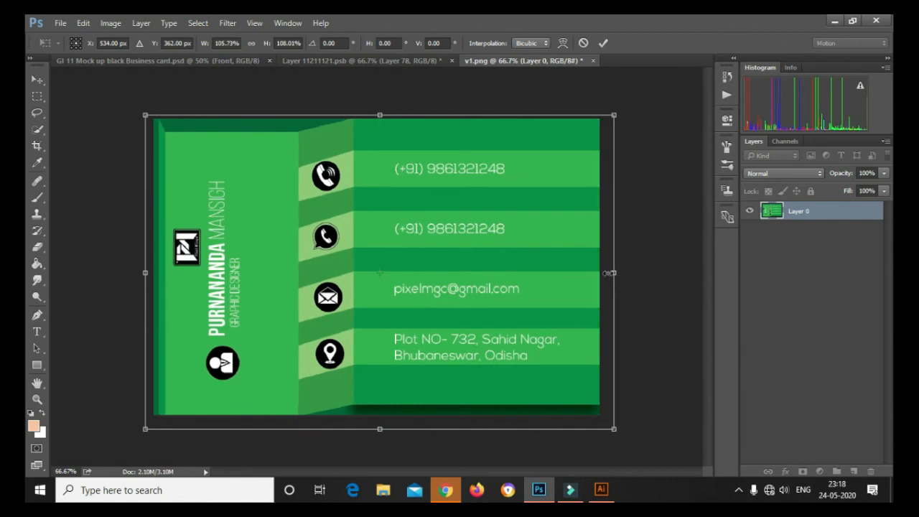
left_click(76, 62)
left_click(439, 196)
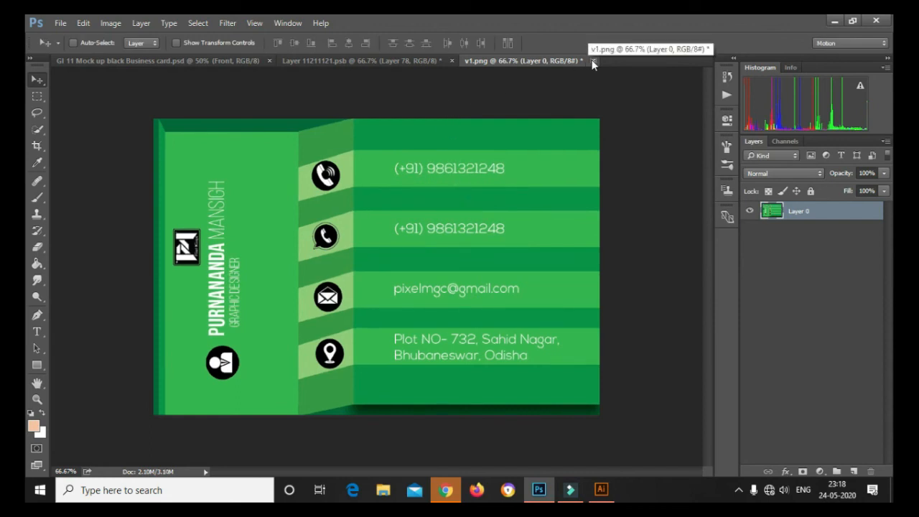
Copy the green card from v1.png into the smart object as Layer 79 and save it back
left_click(424, 61)
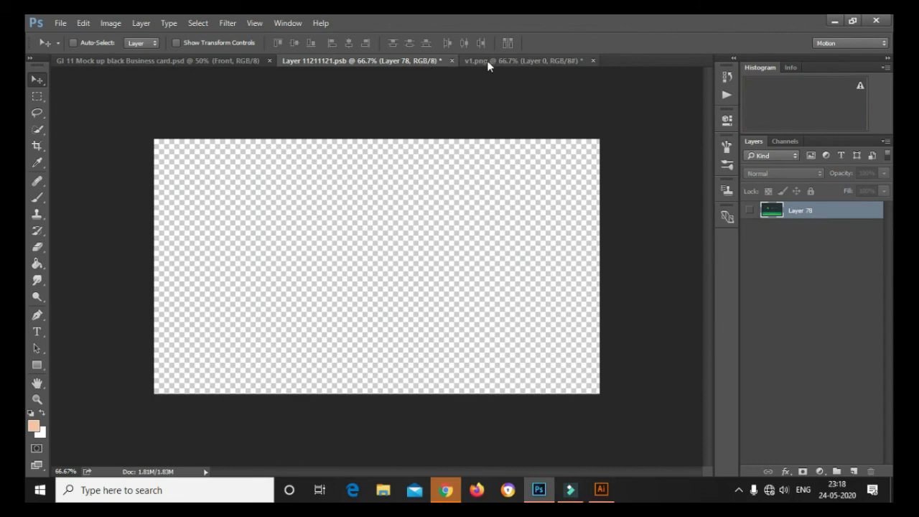
left_click(488, 61)
left_click_drag(406, 166, 411, 191)
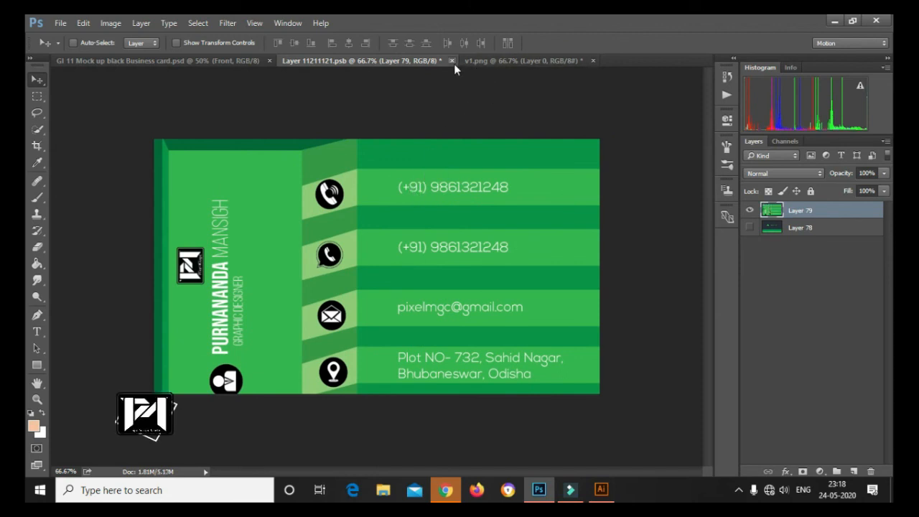
left_click(451, 61)
left_click(437, 194)
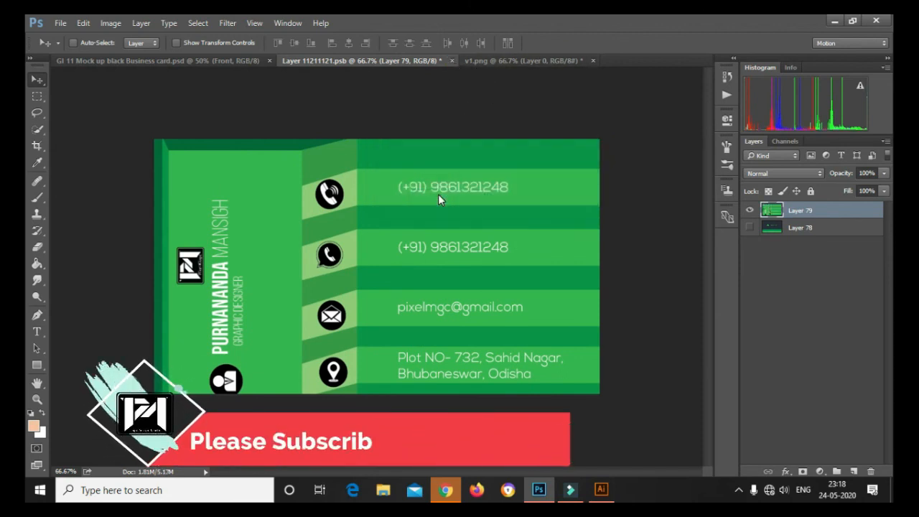